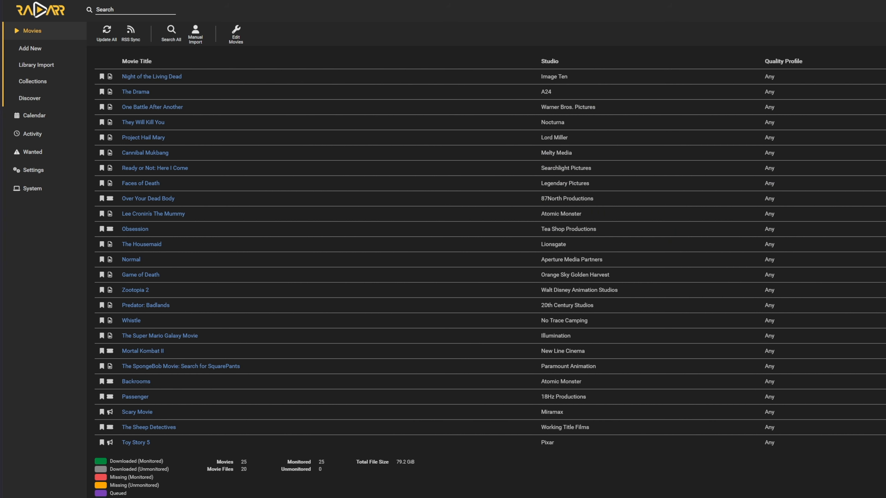
# - Show the Size on Disk column in the movie table through the table options
pyautogui.click(884, 34)
pyautogui.scroll(-1, 560, 398)
pyautogui.click(418, 385)
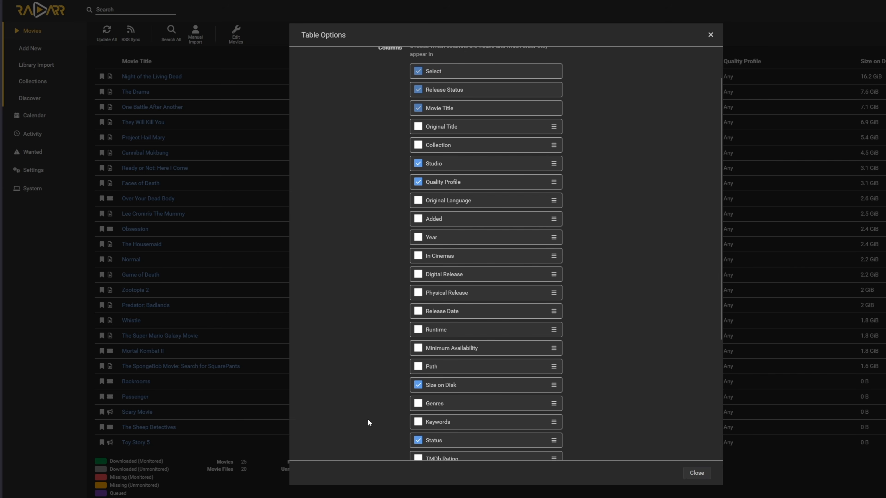
pyautogui.click(695, 473)
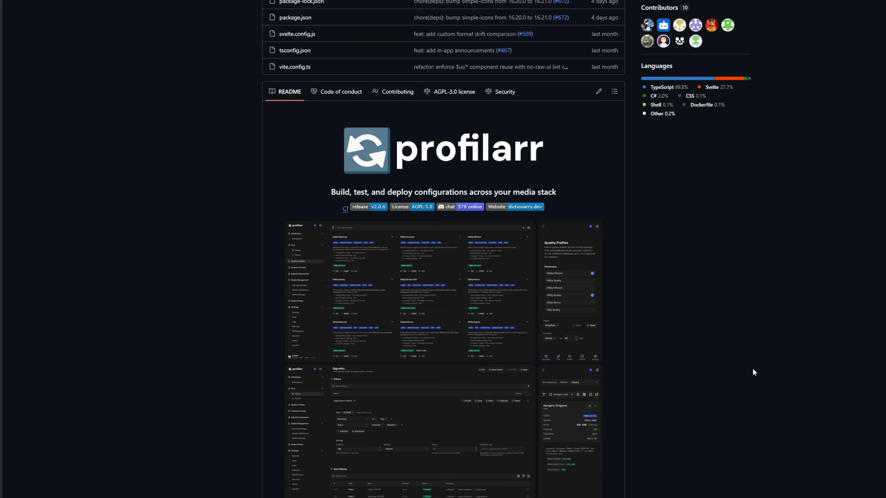
# - Examine the profilarr repository's README, including its requirements, production compose example and environment variable table
pyautogui.scroll(10, 753, 370)
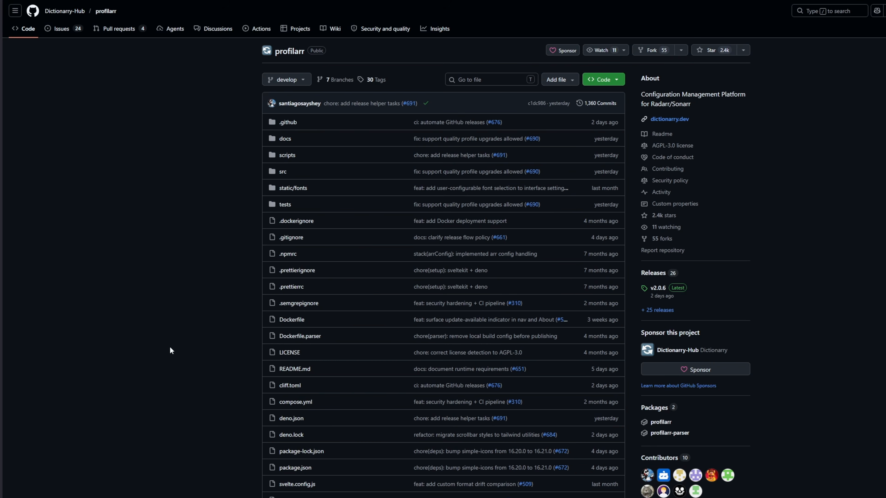
pyautogui.scroll(-3, 174, 321)
pyautogui.scroll(-10, 184, 289)
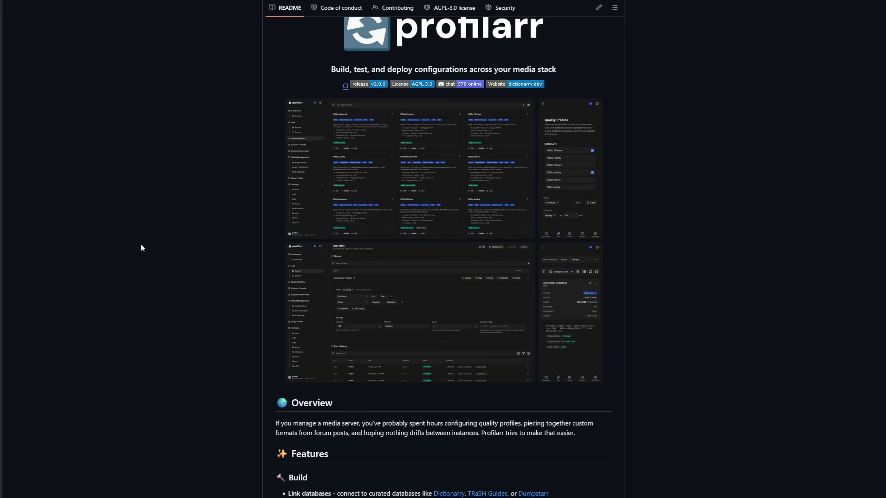
pyautogui.scroll(-15, 141, 245)
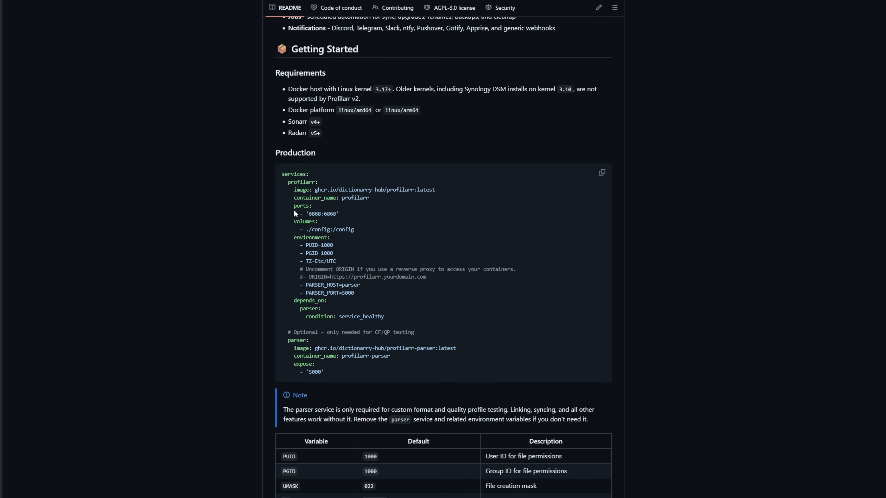
pyautogui.moveTo(283, 181); pyautogui.dragTo(353, 293)
pyautogui.scroll(-1, 513, 287)
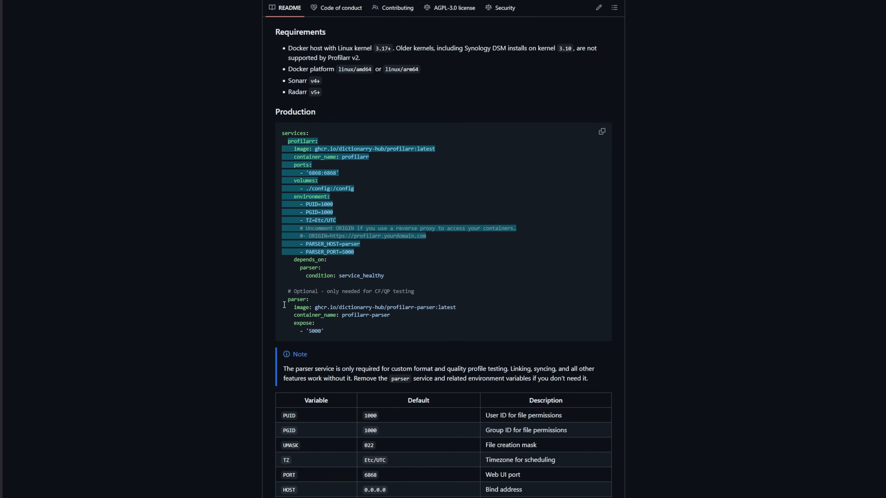
pyautogui.scroll(1, 451, 297)
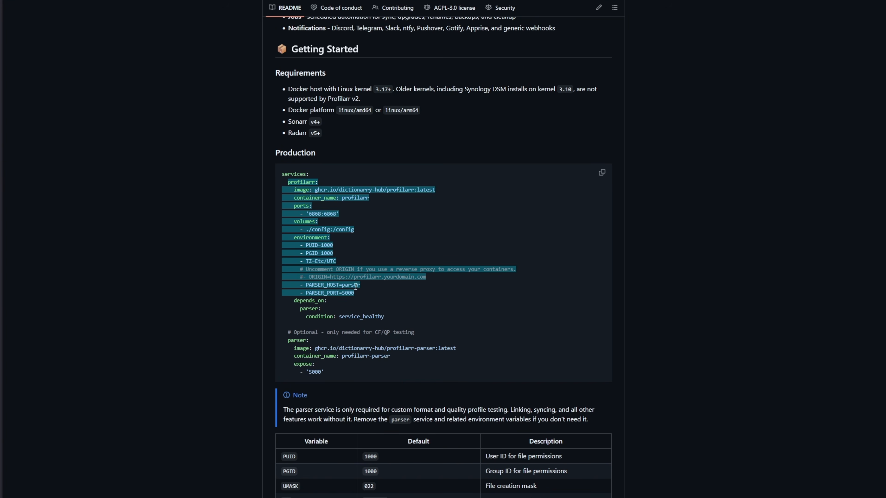
pyautogui.moveTo(338, 260); pyautogui.dragTo(272, 171)
pyautogui.scroll(-8, 227, 201)
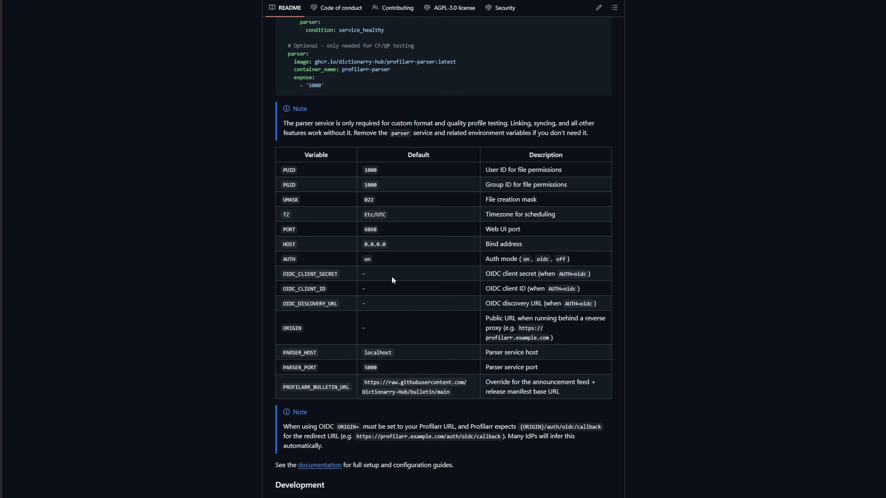
pyautogui.scroll(-1, 391, 276)
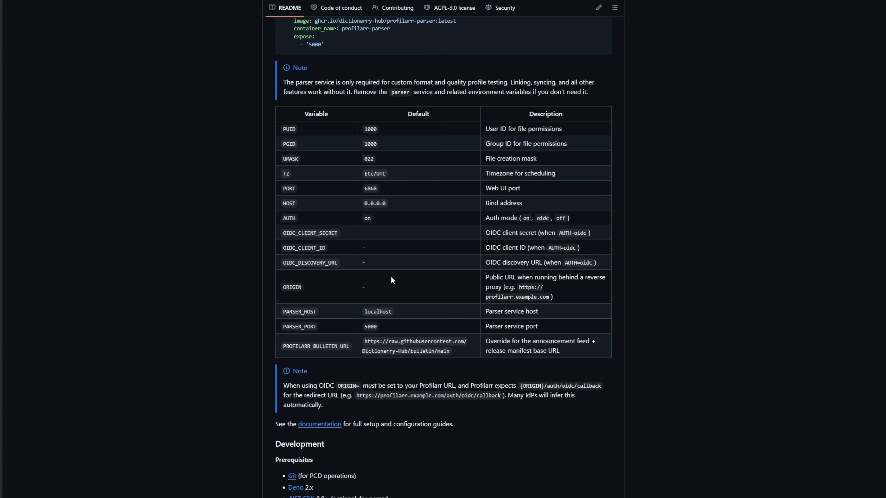
pyautogui.scroll(-1, 391, 276)
pyautogui.scroll(1, 419, 275)
pyautogui.scroll(10, 209, 196)
# - Copy the profilarr service definition from the production compose example, from the service name through the TZ=Etc/UTC line
pyautogui.scroll(-6, 225, 223)
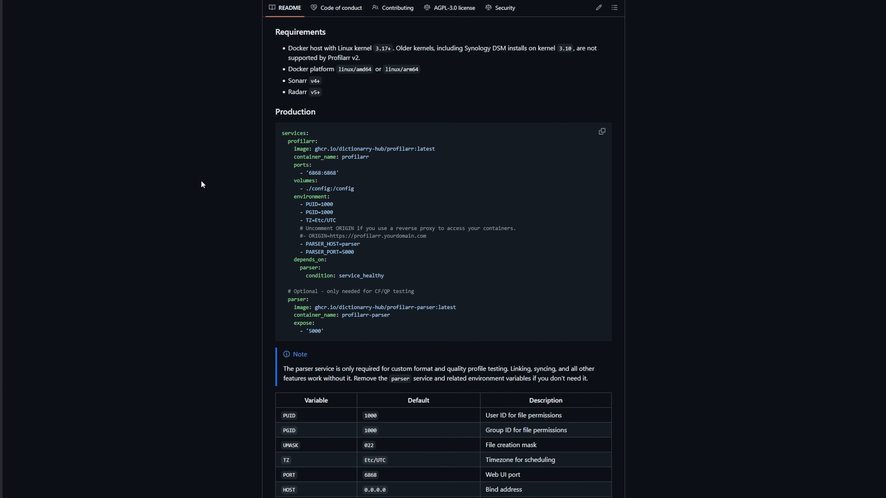
pyautogui.moveTo(286, 140); pyautogui.dragTo(353, 220)
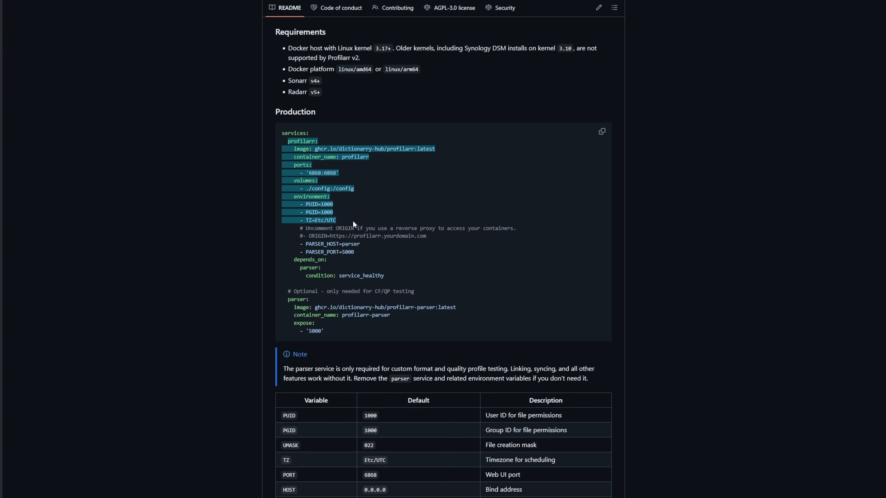
pyautogui.rightClick(301, 143)
pyautogui.click(337, 155)
# - Switch to the NAS Docker app and open the compose configuration of the media-server project
pyautogui.click(210, 497)
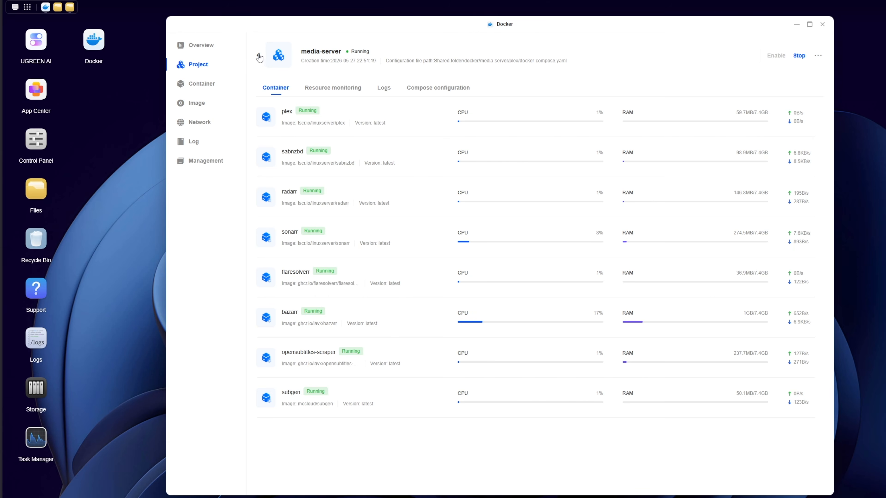
pyautogui.click(204, 70)
pyautogui.click(197, 86)
pyautogui.scroll(-5, 375, 100)
pyautogui.scroll(5, 383, 418)
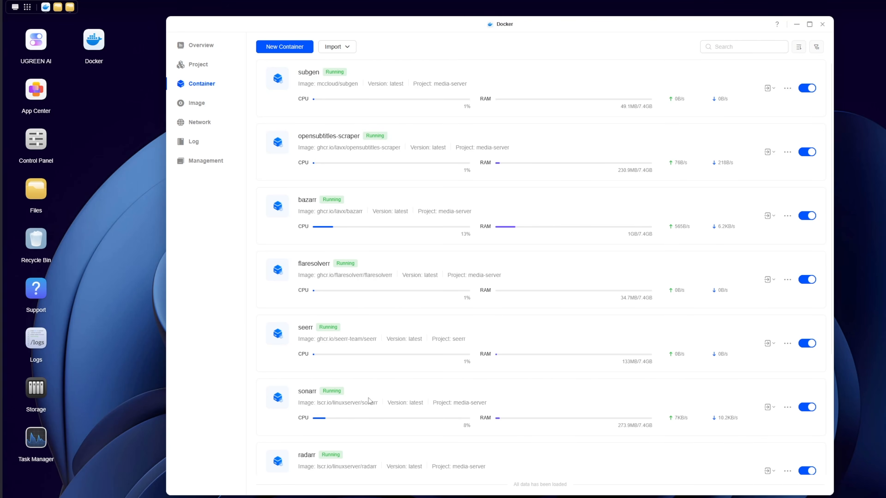
pyautogui.click(229, 68)
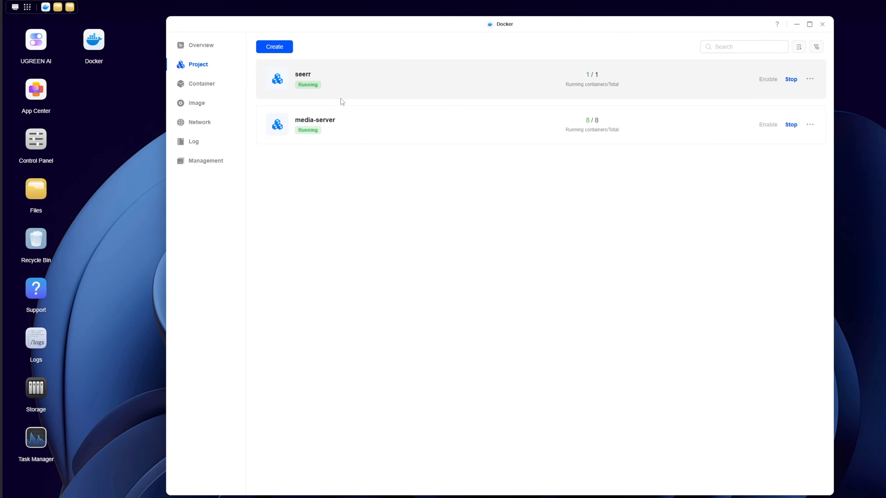
pyautogui.click(311, 120)
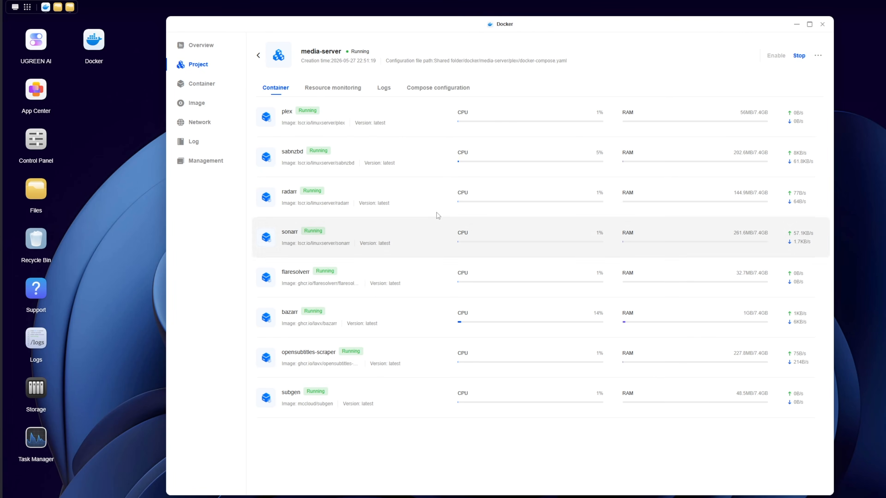
pyautogui.click(453, 88)
# - Insert a block of blank lines above the networks section at the end of the compose file
pyautogui.scroll(-20, 434, 226)
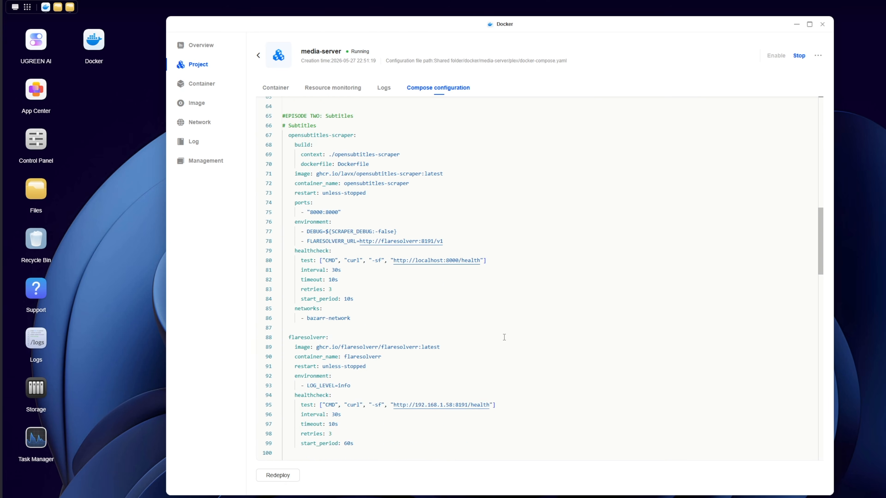
pyautogui.scroll(-15, 477, 289)
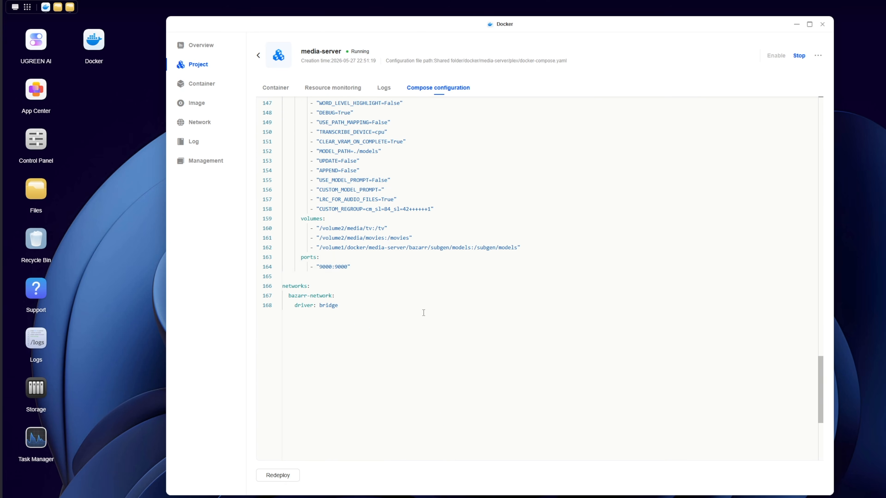
pyautogui.click(345, 285)
pyautogui.click(301, 278)
pyautogui.press('Return')
pyautogui.press('Return')
pyautogui.press('Return')
pyautogui.press('Return')
pyautogui.press('Return')
pyautogui.press('Return')
pyautogui.press('Return')
pyautogui.press('Return')
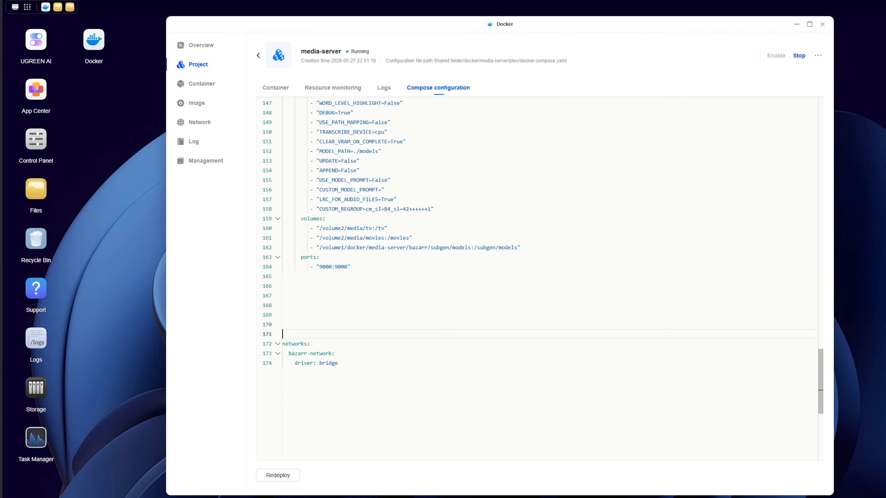
pyautogui.press('Return')
pyautogui.press('Return')
pyautogui.press('Return')
# - Add the comment "#EPISODE THREE: Quality and Profiles" below the subgen service and paste the copied profilarr service beneath it
pyautogui.press('Up')
pyautogui.press('Up')
pyautogui.press('Up')
pyautogui.press('Up')
pyautogui.press('Up')
pyautogui.press('Up')
pyautogui.press('Up')
pyautogui.press('Up')
pyautogui.press('Up')
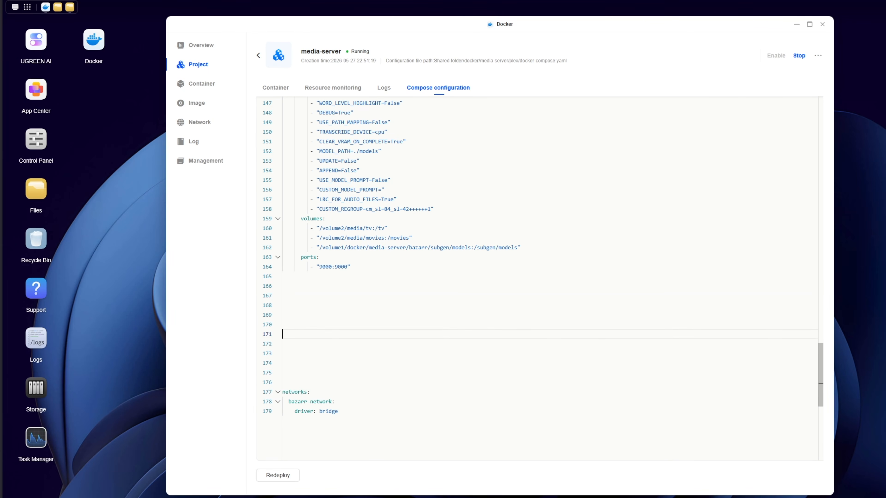
pyautogui.press('Up')
pyautogui.write('#EPISODE THREE: Quality and Proil')
pyautogui.press('BackSpace')
pyautogui.press('BackSpace')
pyautogui.write('files')
pyautogui.press('Return')
pyautogui.hotkey('ctrl', 'v')
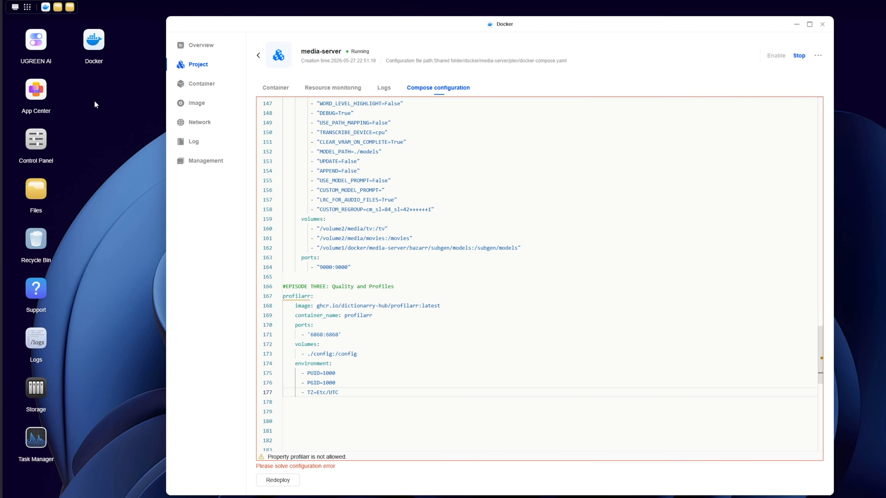
# - Indent the profilarr service name line in the compose file
pyautogui.click(290, 297)
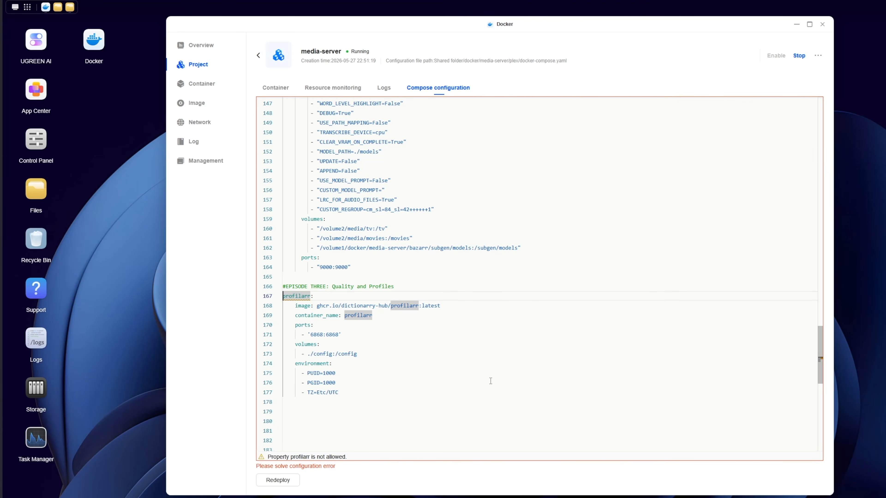
pyautogui.press('Tab')
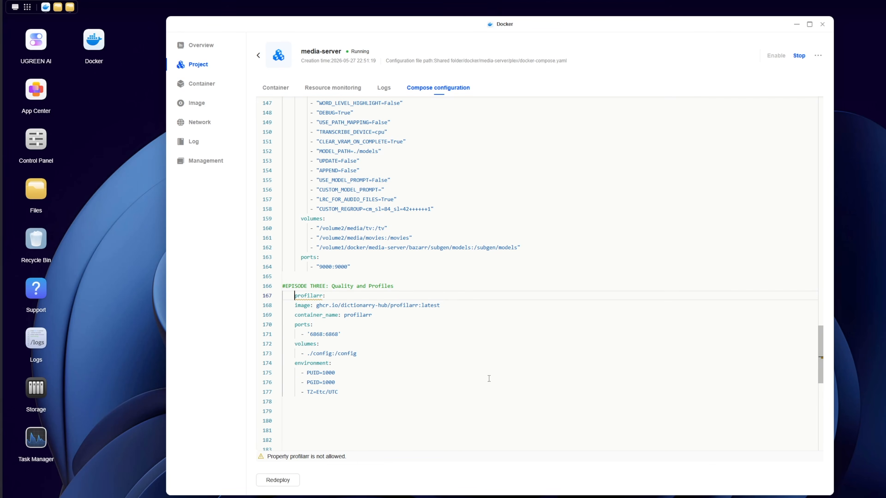
pyautogui.click(295, 306)
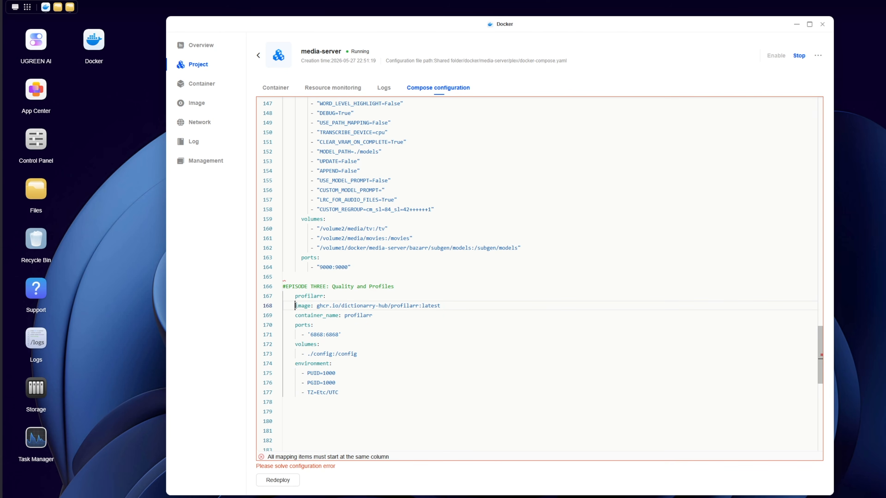
pyautogui.press('Tab')
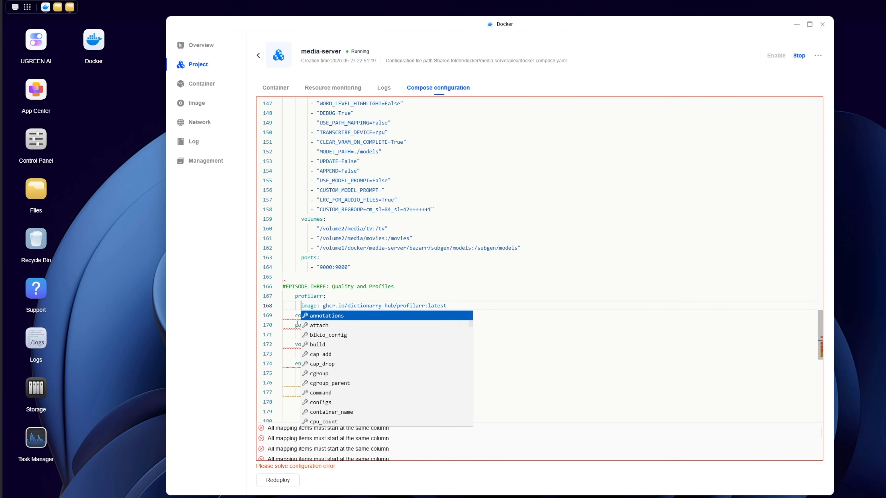
pyautogui.hotkey('shift', 'Tab')
pyautogui.press('Up')
pyautogui.press('Up')
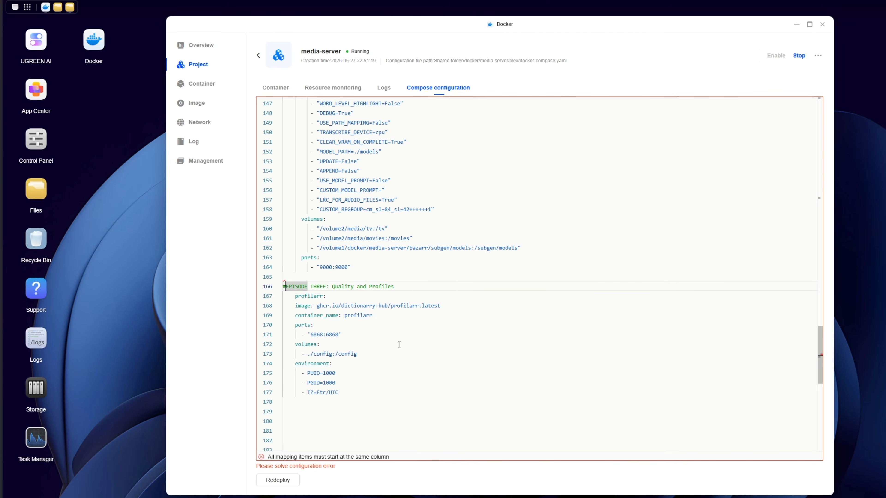
# - Examine the indentation of the subgen service and its keys as a reference for the profilarr block
pyautogui.scroll(5, 444, 426)
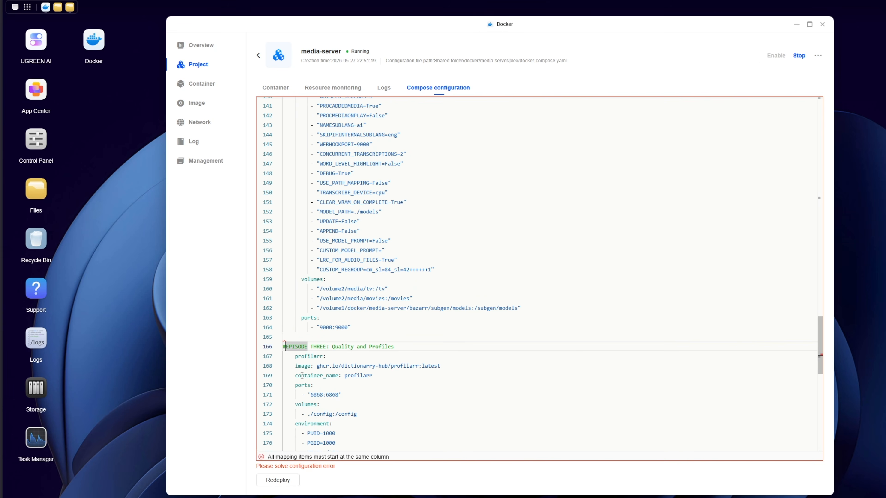
pyautogui.scroll(5, 327, 316)
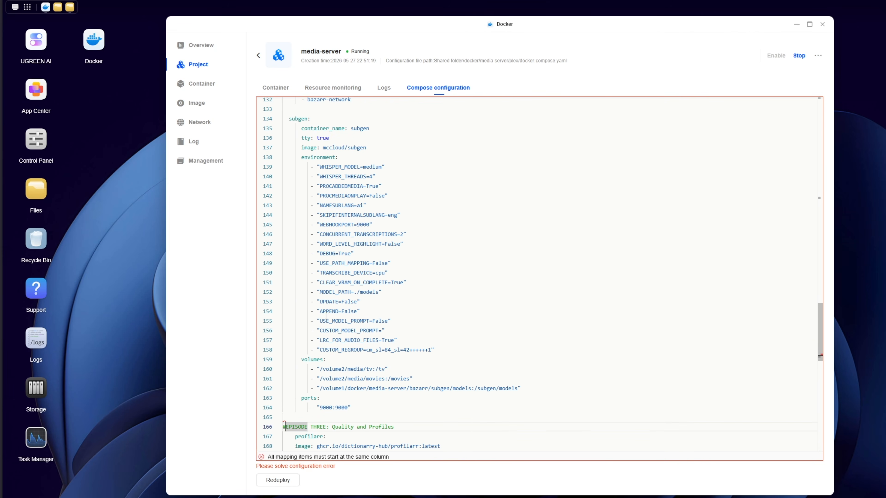
pyautogui.click(312, 152)
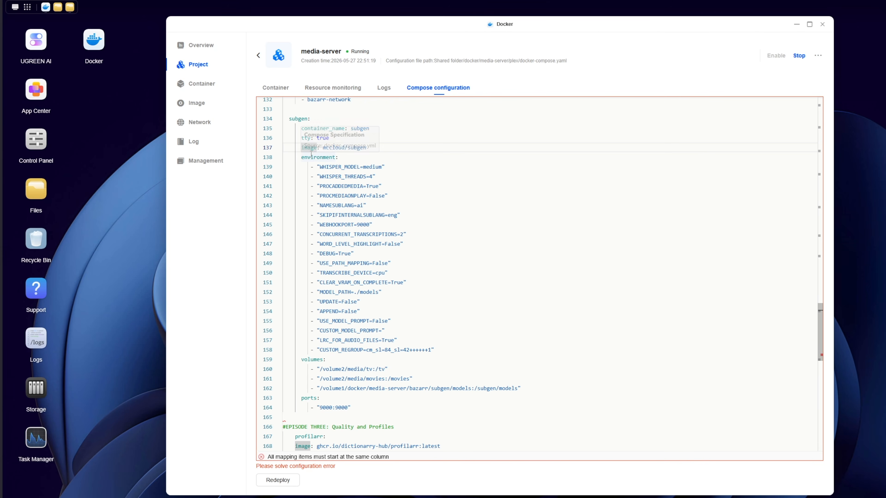
pyautogui.click(311, 154)
pyautogui.press('Down')
pyautogui.press('Down')
pyautogui.press('Down')
pyautogui.press('Down')
pyautogui.press('Down')
pyautogui.press('Down')
pyautogui.press('Down')
pyautogui.press('Down')
pyautogui.press('Down')
pyautogui.press('Down')
pyautogui.press('Down')
pyautogui.press('Down')
pyautogui.press('Down')
pyautogui.press('Down')
pyautogui.press('Down')
pyautogui.press('Down')
pyautogui.press('Down')
pyautogui.press('Down')
pyautogui.press('Down')
pyautogui.press('Down')
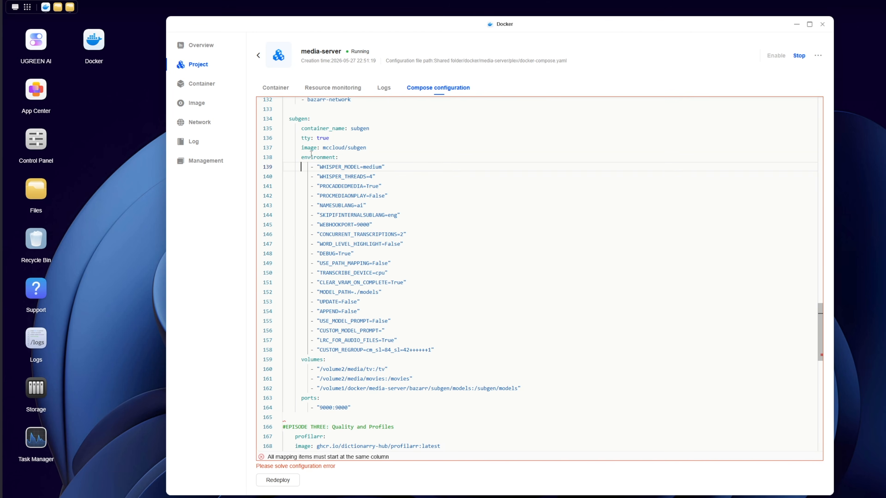
pyautogui.press('Down')
pyautogui.press('Down')
pyautogui.press('Down')
pyautogui.press('Down')
pyautogui.press('Down')
pyautogui.press('Down')
pyautogui.press('Down')
pyautogui.press('Down')
# - Indent the image, container_name, ports, volumes and environment keys one level beneath the profilarr service name
pyautogui.press('Home')
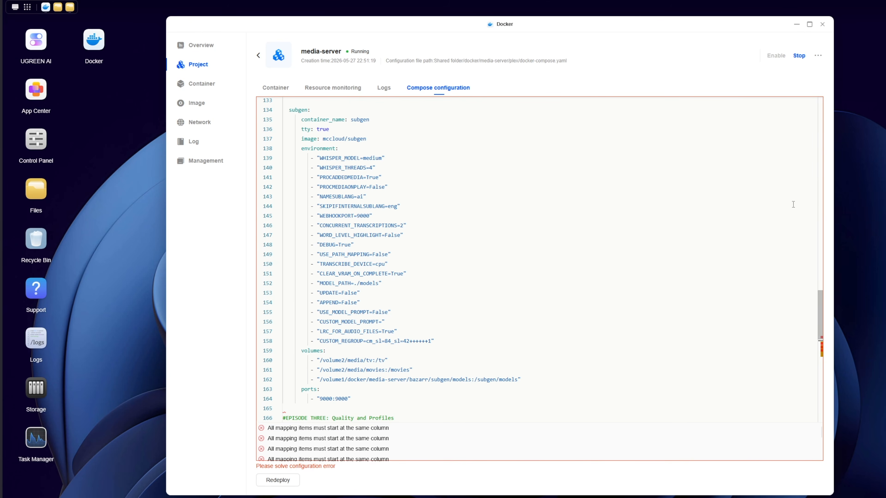
pyautogui.scroll(-4, 793, 204)
pyautogui.press('Down')
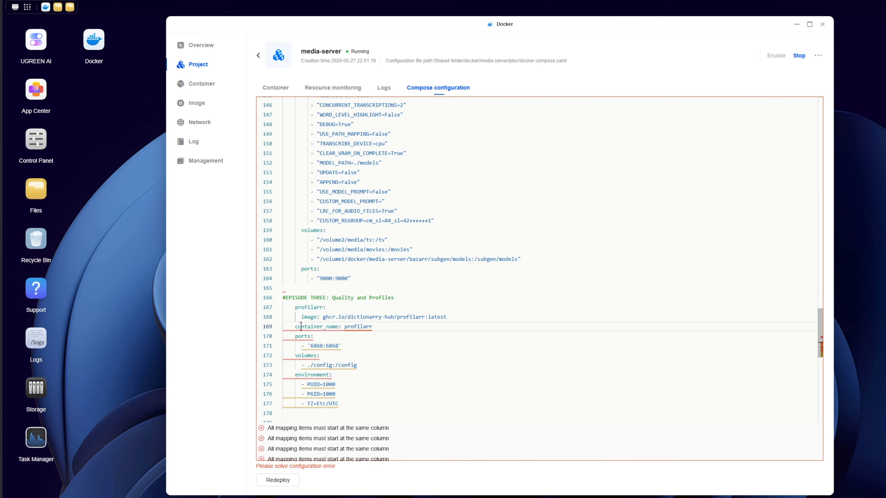
pyautogui.click(295, 338)
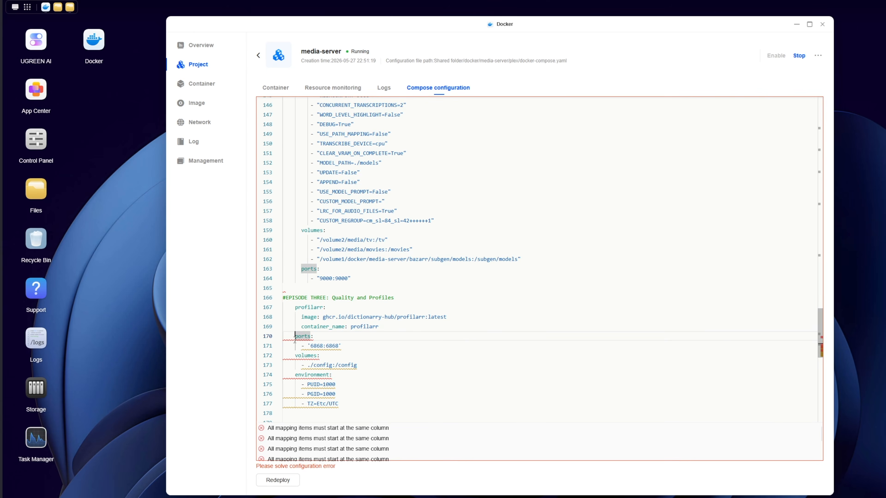
pyautogui.click(293, 357)
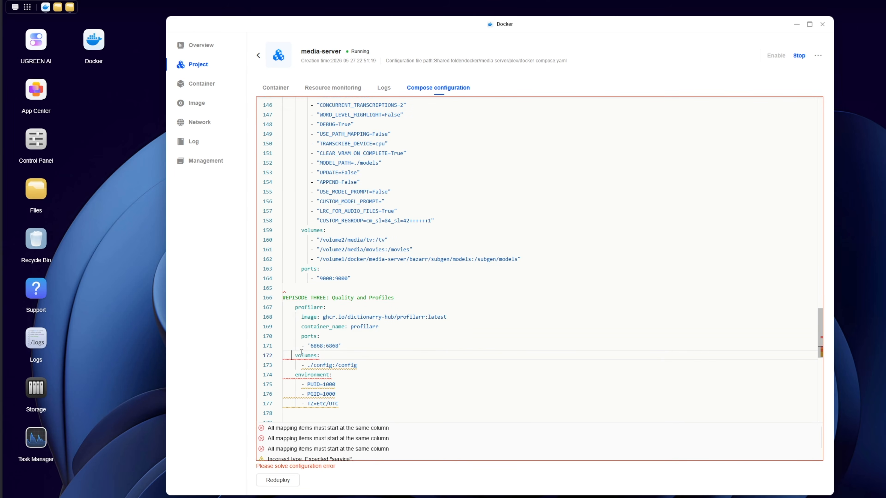
pyautogui.click(295, 374)
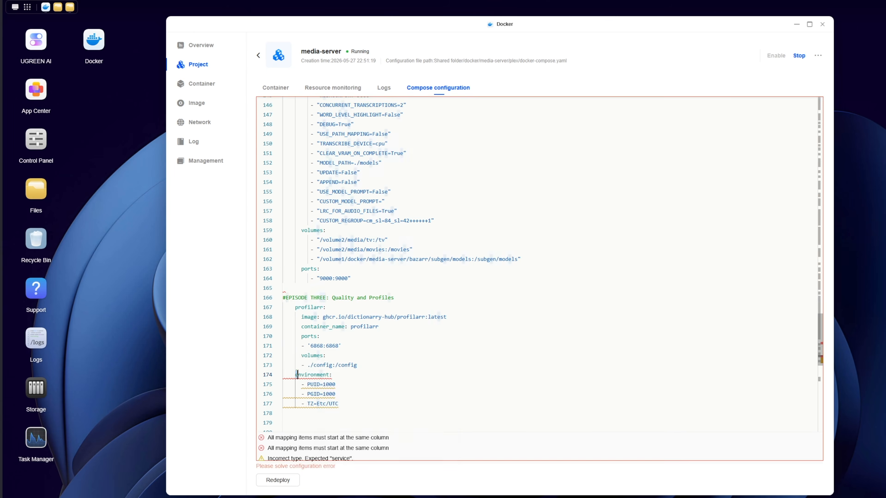
pyautogui.click(401, 403)
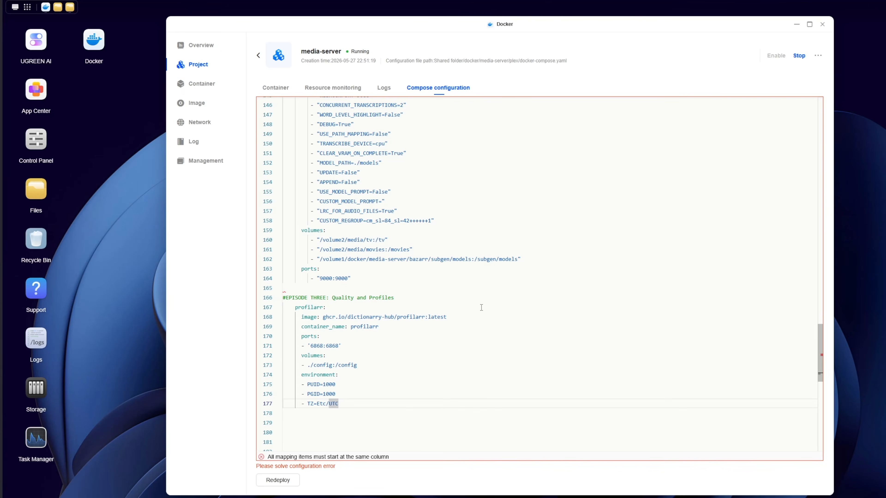
# - Reduce the indentation of the profilarr service name to two spaces so it aligns with the other services in the compose file
pyautogui.press('Down')
pyautogui.press('Up')
pyautogui.press('Up')
pyautogui.press('Up')
pyautogui.press('Up')
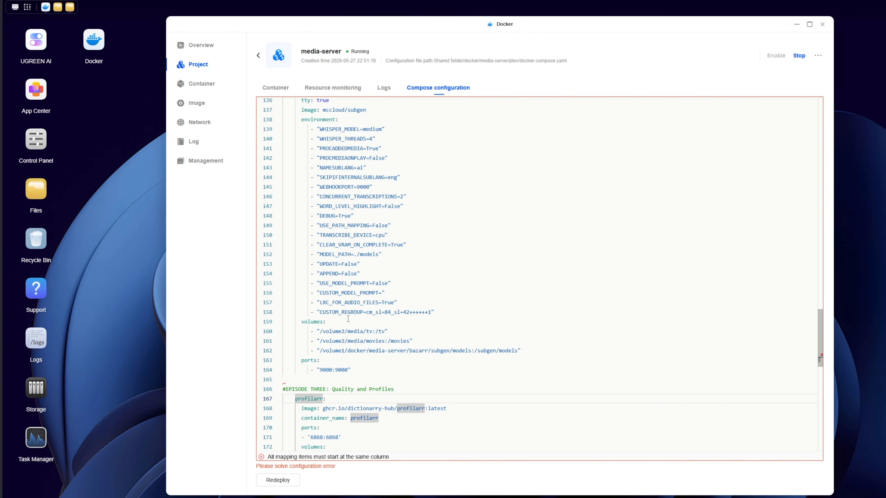
pyautogui.press('BackSpace')
pyautogui.press('BackSpace')
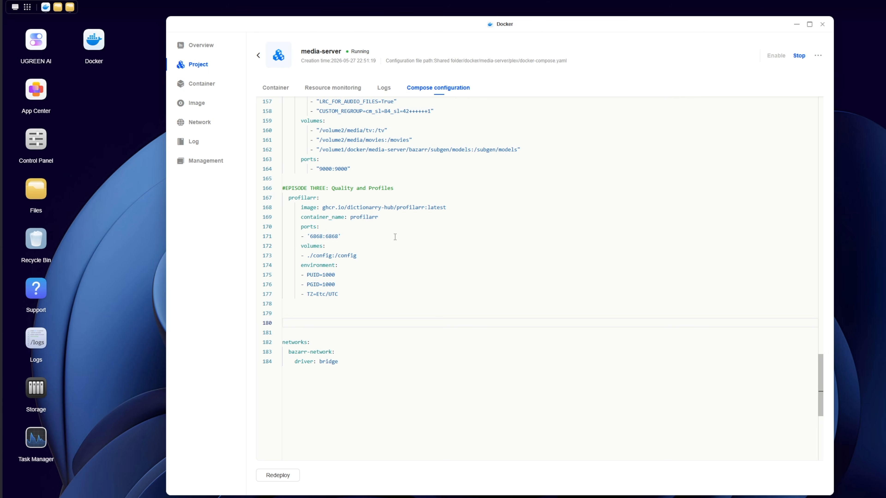
# - Change the profilarr volume mapping to /volume1/docker/media-server/profilarr:/config
pyautogui.click(312, 255)
pyautogui.press('BackSpace')
pyautogui.press('Down')
pyautogui.press('Down')
pyautogui.press('Up')
pyautogui.press('Up')
pyautogui.press('Right')
pyautogui.press('Right')
pyautogui.press('Delete')
pyautogui.press('BackSpace')
pyautogui.press('BackSpace')
pyautogui.press('BackSpace')
pyautogui.press('BackSpace')
pyautogui.press('BackSpace')
pyautogui.write('volume1/docker/media-server')
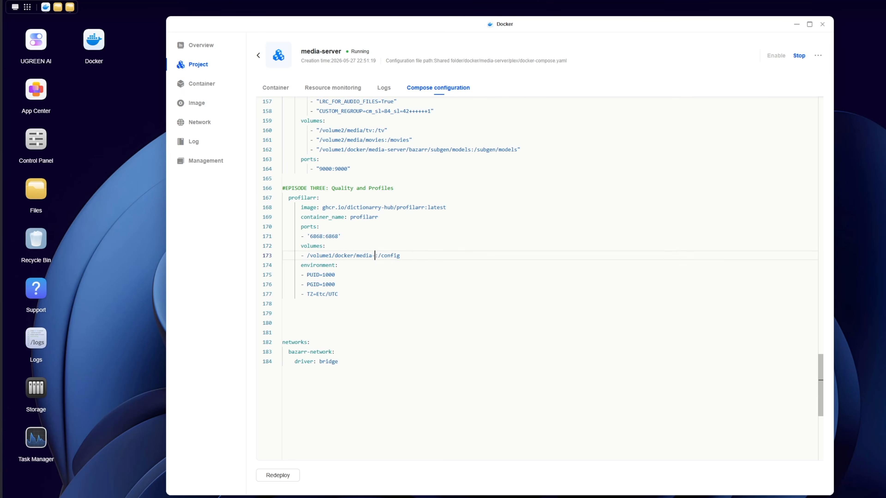
pyautogui.write('/profilarr')
# - Set the profilarr environment values to PGID=100 and TZ=Europe/London
pyautogui.click(344, 283)
pyautogui.press('BackSpace')
pyautogui.doubleClick(349, 297)
pyautogui.press('BackSpace')
pyautogui.press('BackSpace')
pyautogui.press('BackSpace')
pyautogui.press('BackSpace')
pyautogui.write('urope/London')
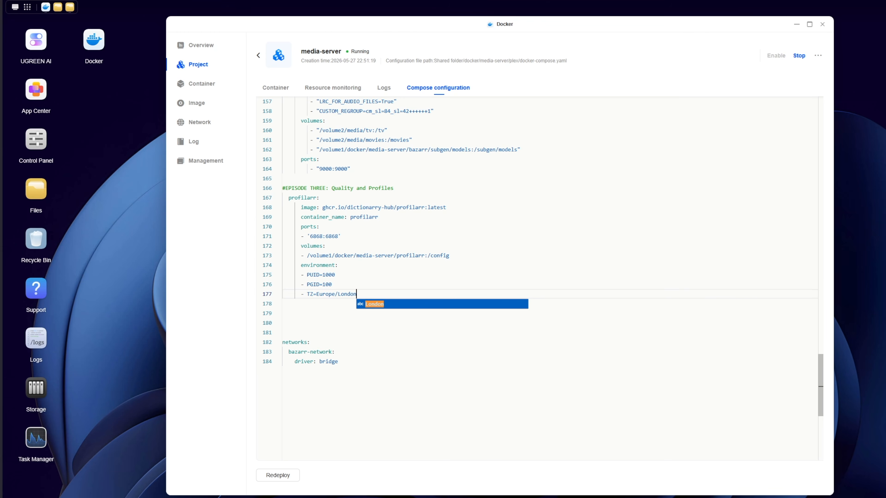
pyautogui.click(631, 293)
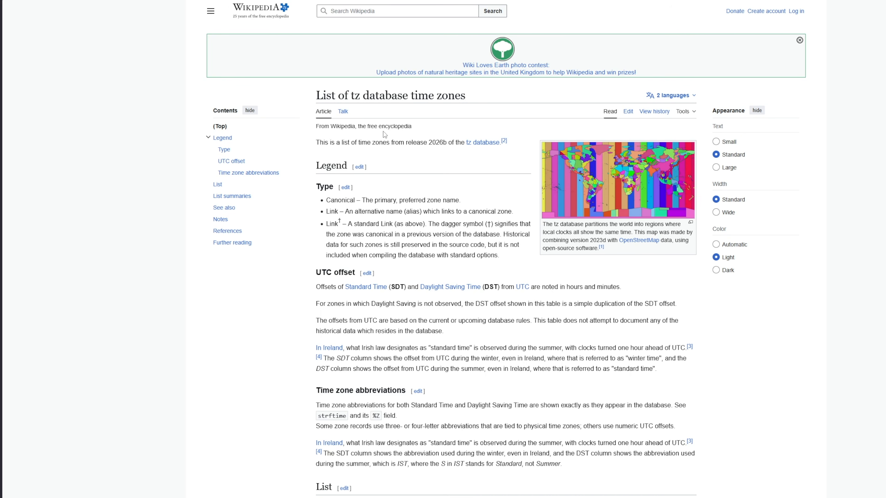
# - Look through Wikipedia's list of tz database time zones for the valid TZ identifiers
pyautogui.scroll(-8, 455, 166)
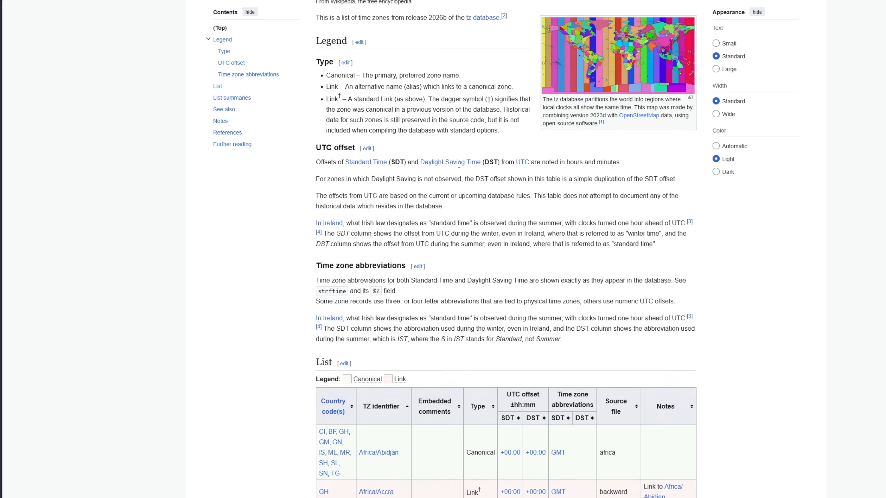
pyautogui.scroll(-4, 441, 190)
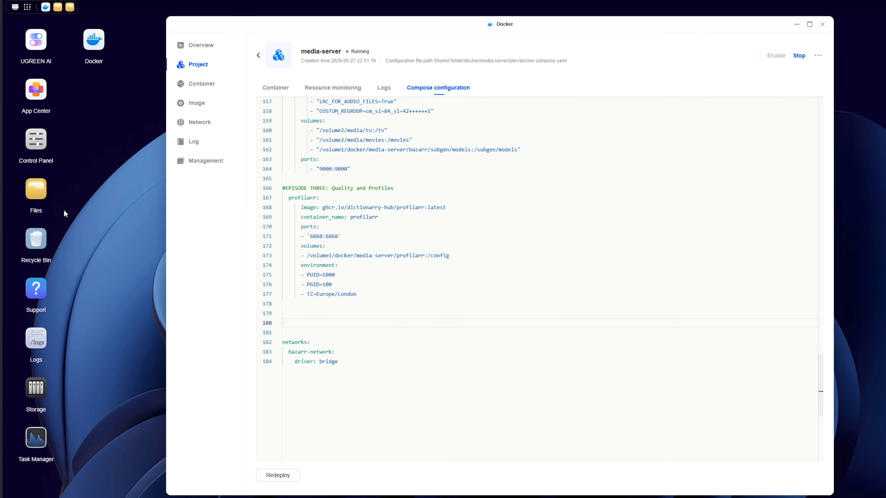
# - Switch to Files and create a folder named profilarr inside the shared docker/media-server folder
pyautogui.click(28, 186)
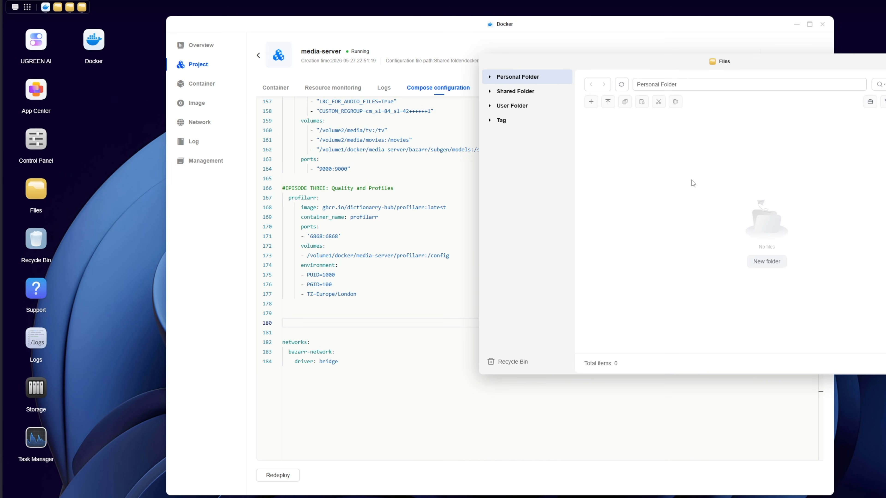
pyautogui.click(529, 91)
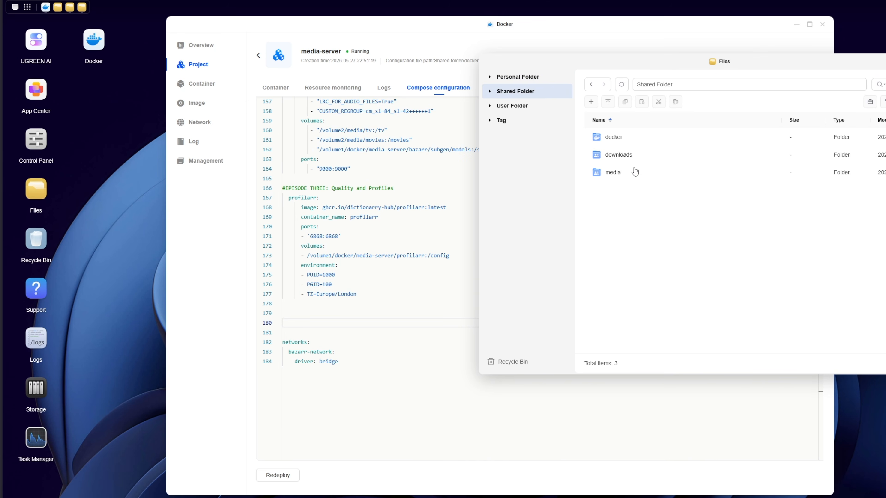
pyautogui.doubleClick(637, 138)
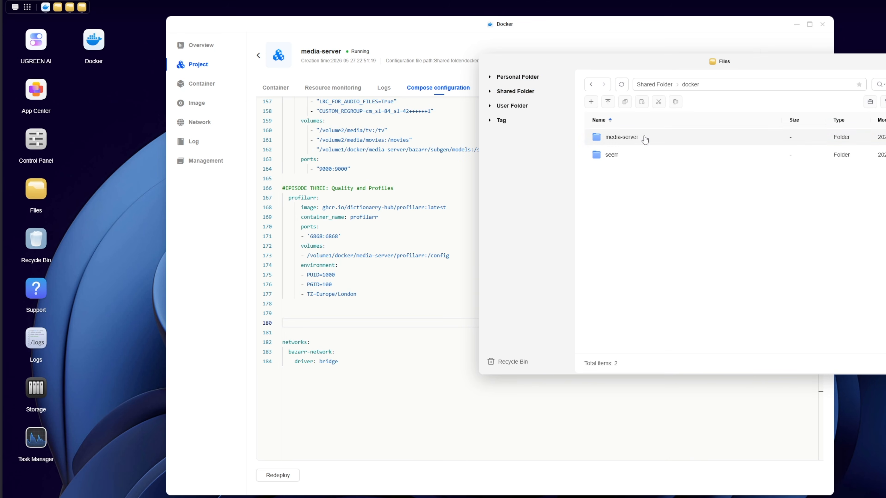
pyautogui.doubleClick(632, 137)
pyautogui.click(592, 103)
pyautogui.click(611, 118)
pyautogui.write('profilarr')
pyautogui.press('Return')
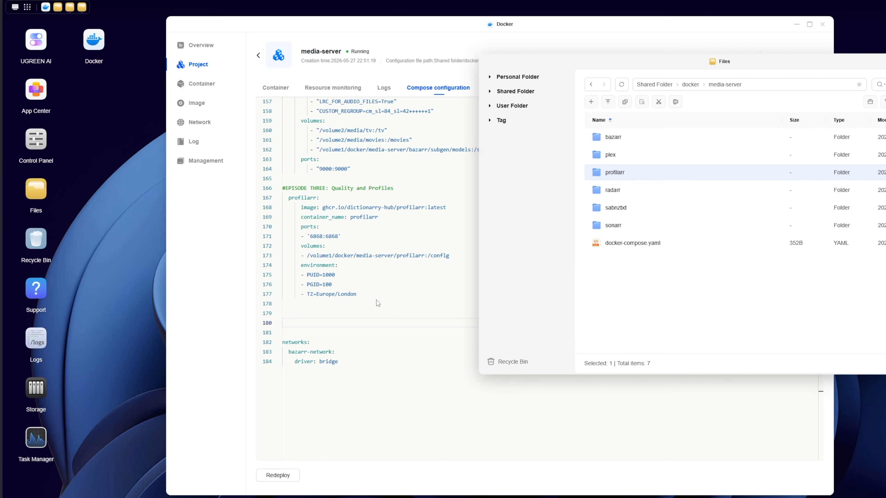
# - Redeploy the media-server project from the edited compose configuration, pulling the latest image, and close the deployment log
pyautogui.click(365, 302)
pyautogui.click(366, 303)
pyautogui.click(289, 479)
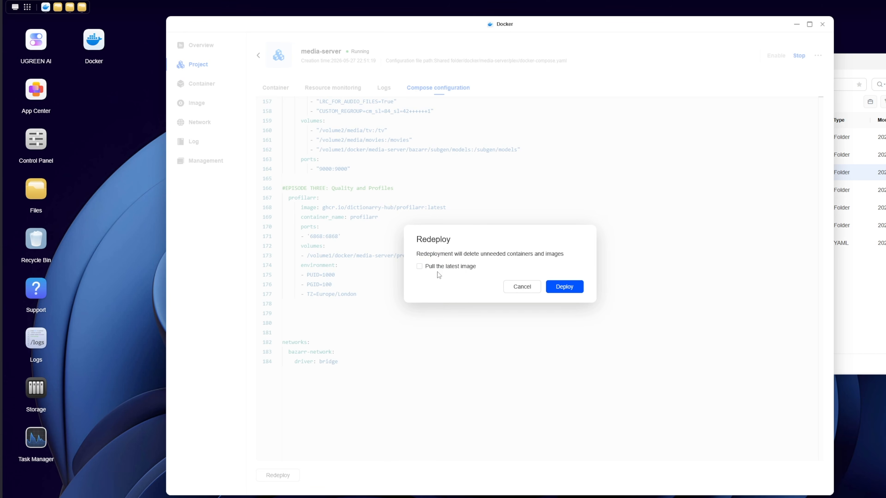
pyautogui.click(437, 270)
pyautogui.click(565, 292)
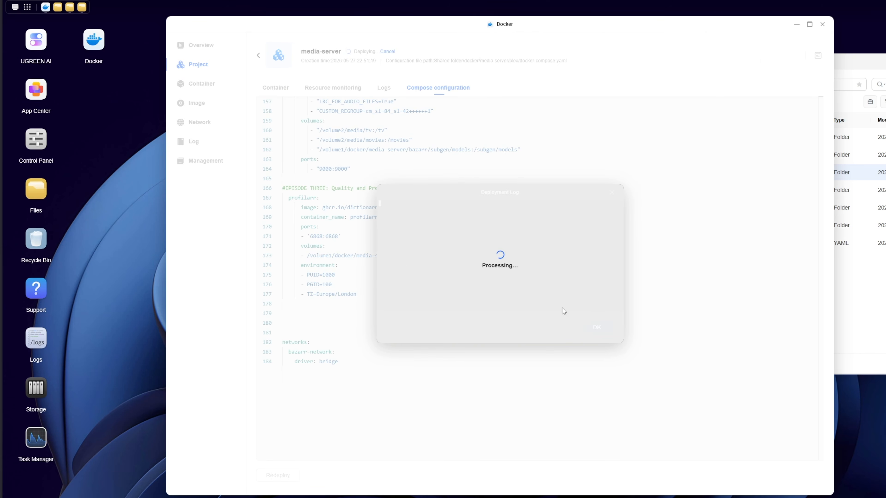
pyautogui.click(596, 327)
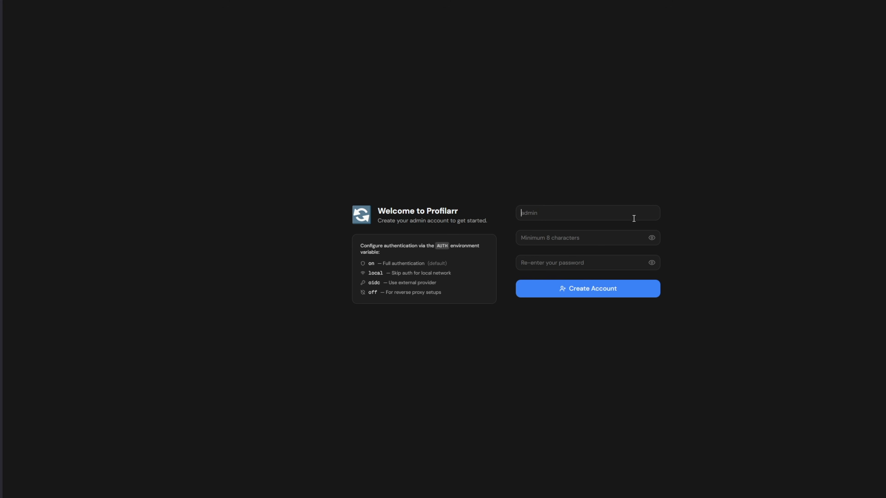
# - Create the Profilarr admin account with a username and a confirmed password, and decline the browser's offer to save the login
pyautogui.click(633, 218)
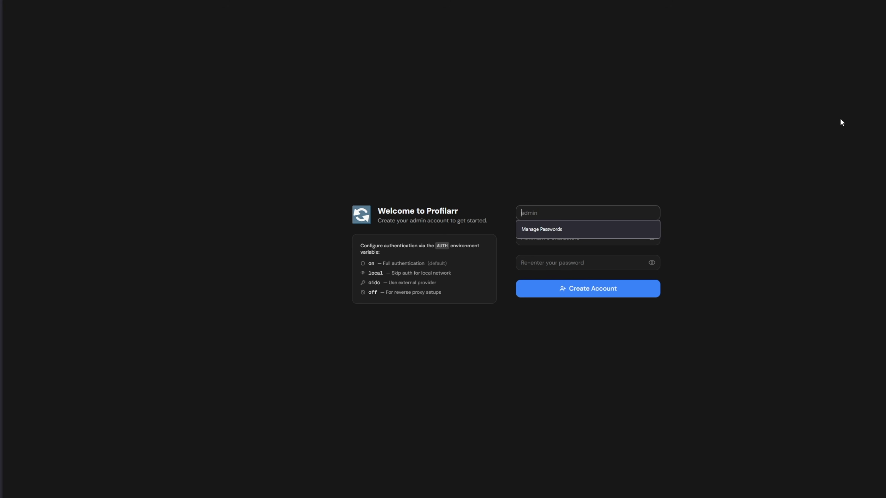
pyautogui.write('ales')
pyautogui.press('BackSpace')
pyautogui.write('x')
pyautogui.press('Tab')
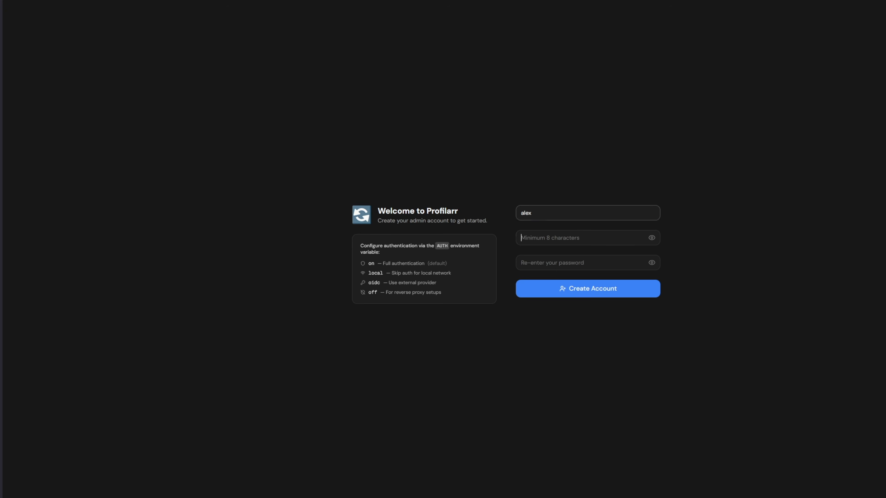
pyautogui.write('••••••••••')
pyautogui.press('Tab')
pyautogui.write('••••••••••')
pyautogui.press('Return')
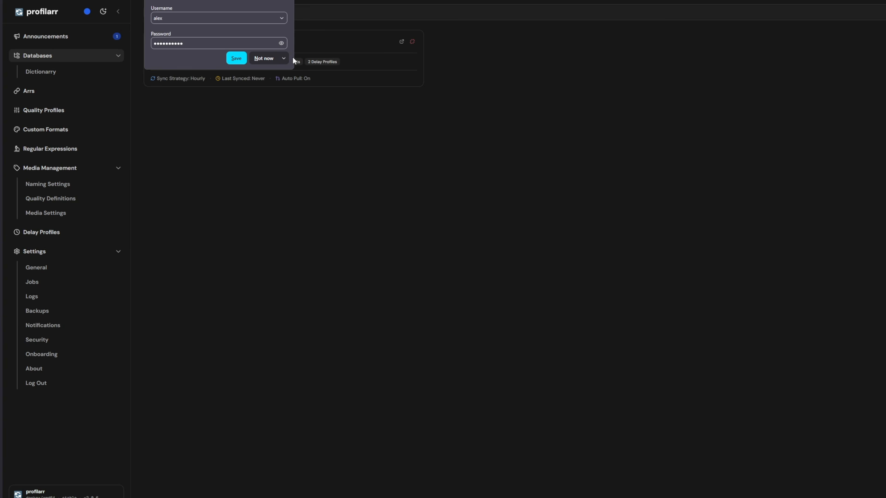
pyautogui.click(284, 59)
pyautogui.click(276, 74)
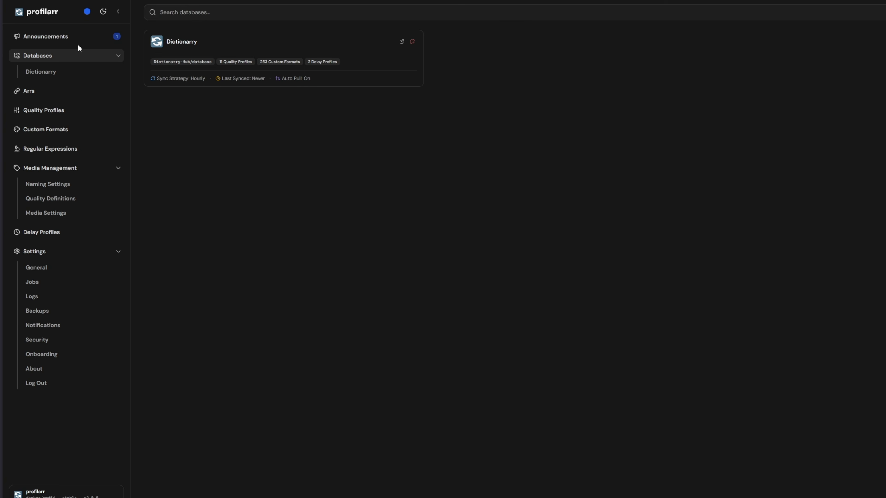
# - Read the Profilarr v2 announcement and view the linked Dumpstarr database repository on GitHub
pyautogui.click(66, 37)
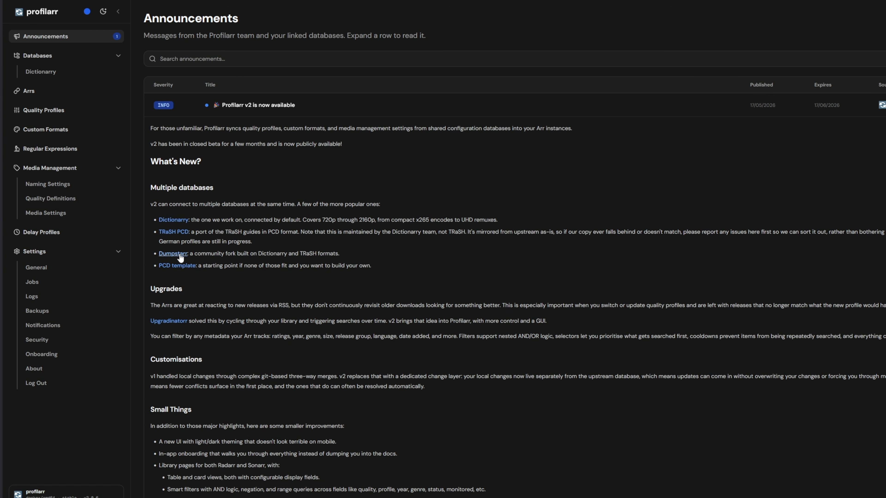
pyautogui.click(173, 253)
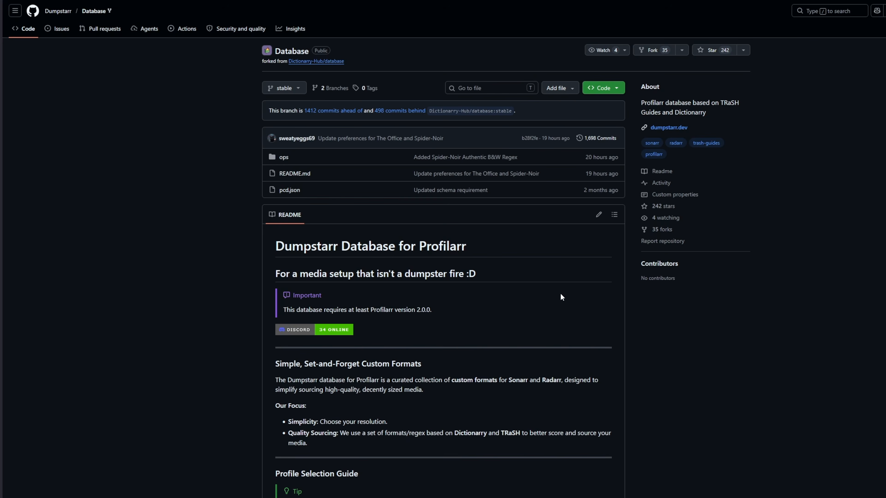
pyautogui.hotkey('alt', 'Left')
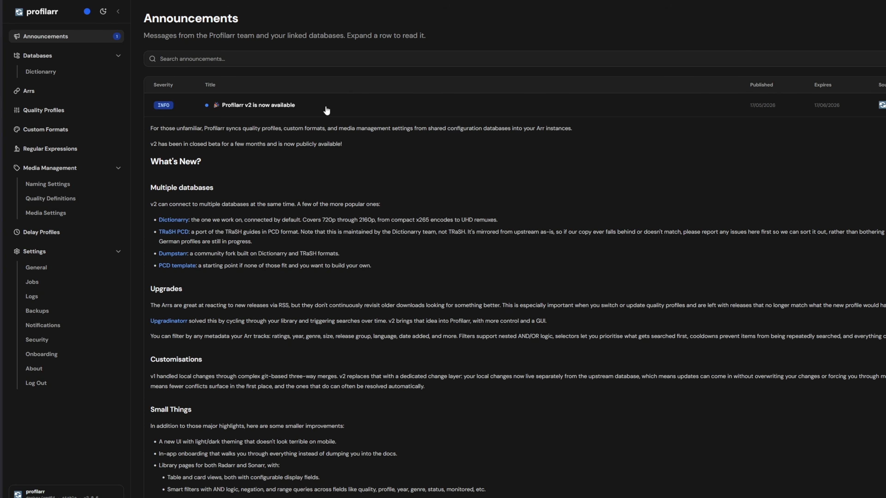
# - Check the Dictionarry database's pending changes and revisit the announcements list
pyautogui.click(47, 60)
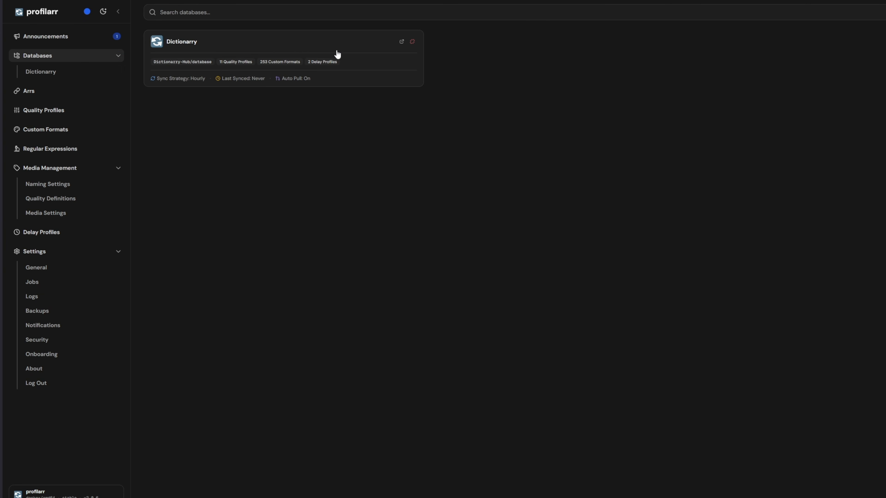
pyautogui.click(281, 44)
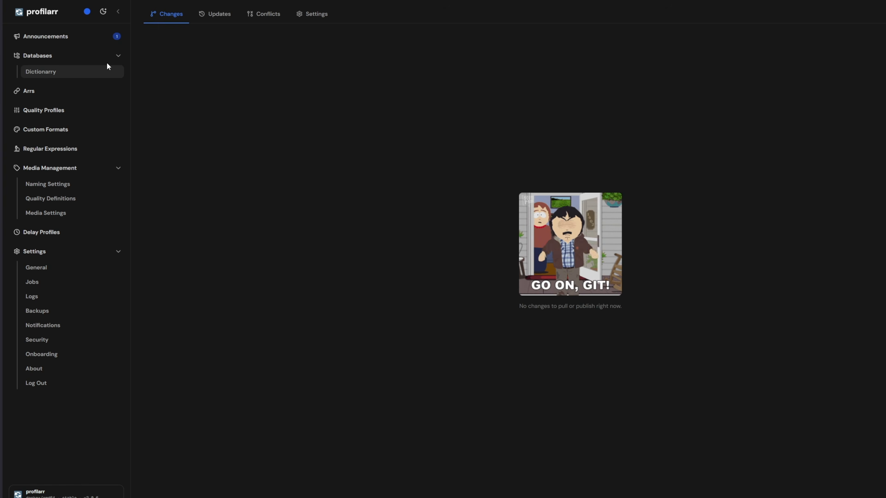
pyautogui.click(64, 42)
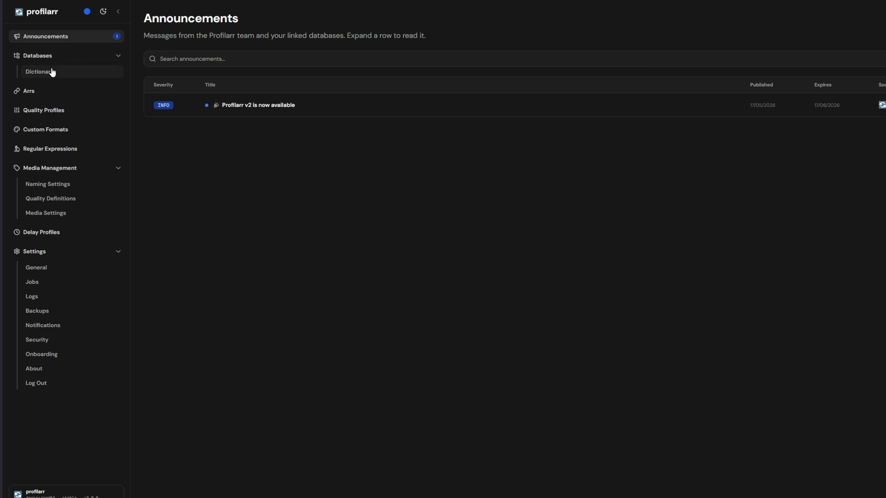
pyautogui.click(46, 55)
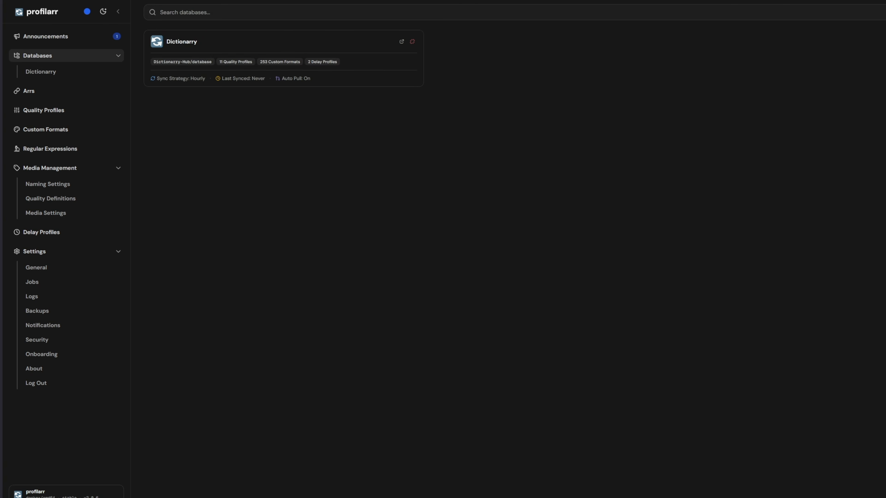
pyautogui.click(884, 12)
pyautogui.click(282, 91)
pyautogui.write('Dumpstarr')
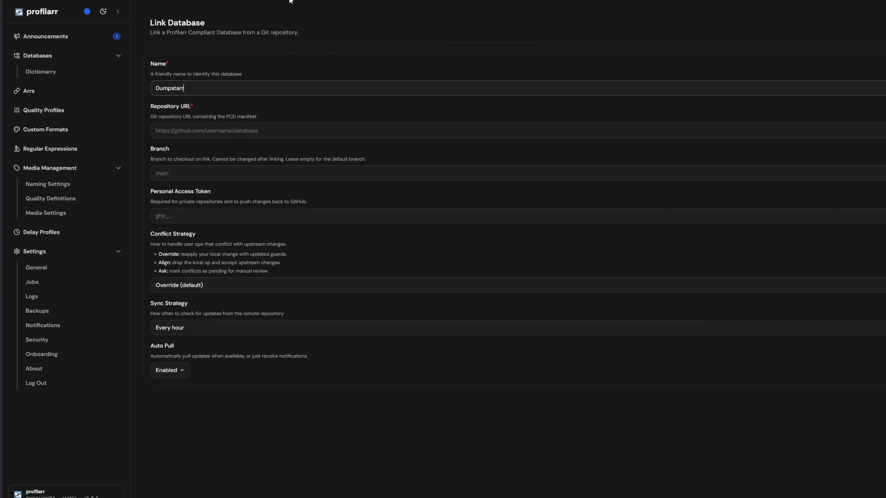
pyautogui.click(291, 0)
pyautogui.click(291, 0)
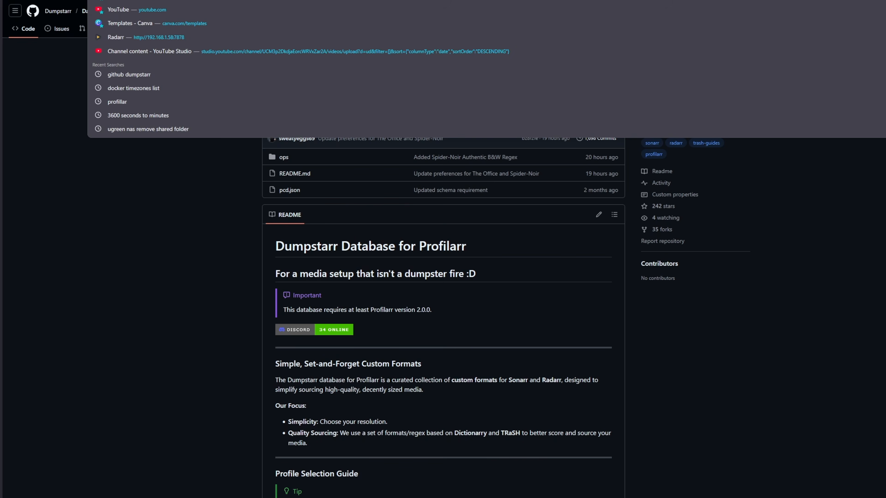
pyautogui.click(230, 0)
pyautogui.click(226, 131)
pyautogui.write('https://github.com/Dumpstarr/Database')
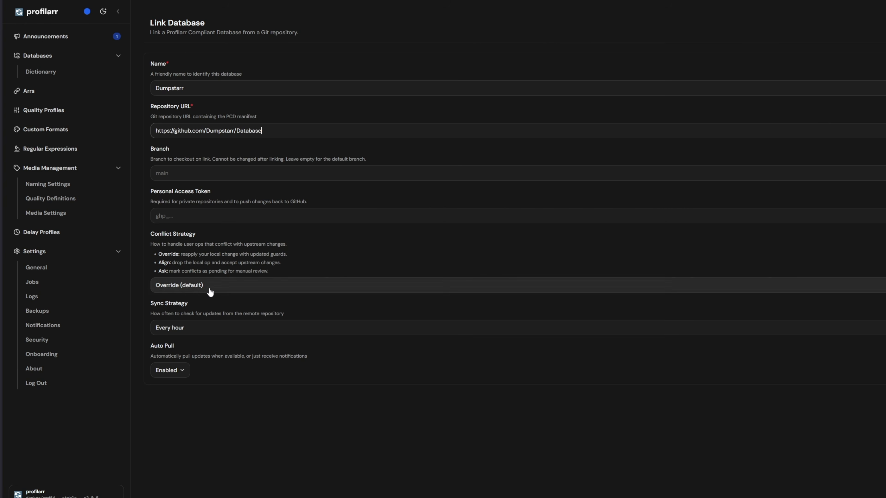
# - Review the conflict strategy options, set the sync strategy to Manual (no auto-sync) and link the Dumpstarr database
pyautogui.click(287, 287)
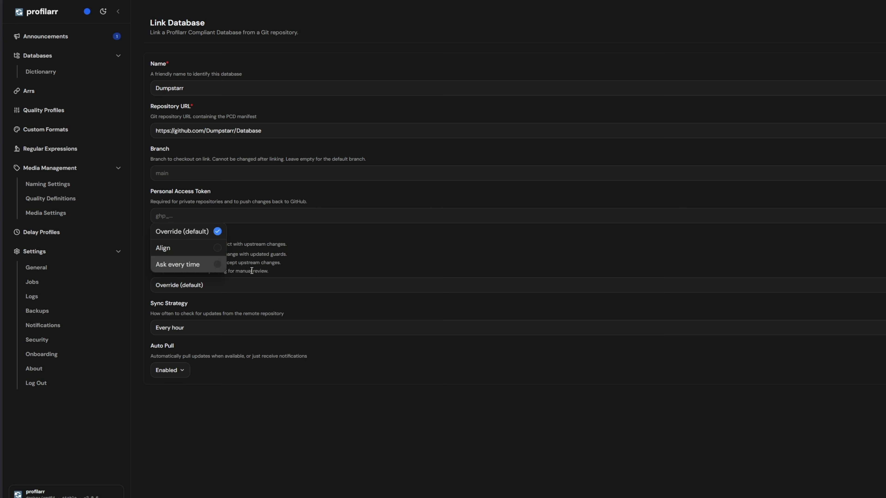
pyautogui.click(316, 270)
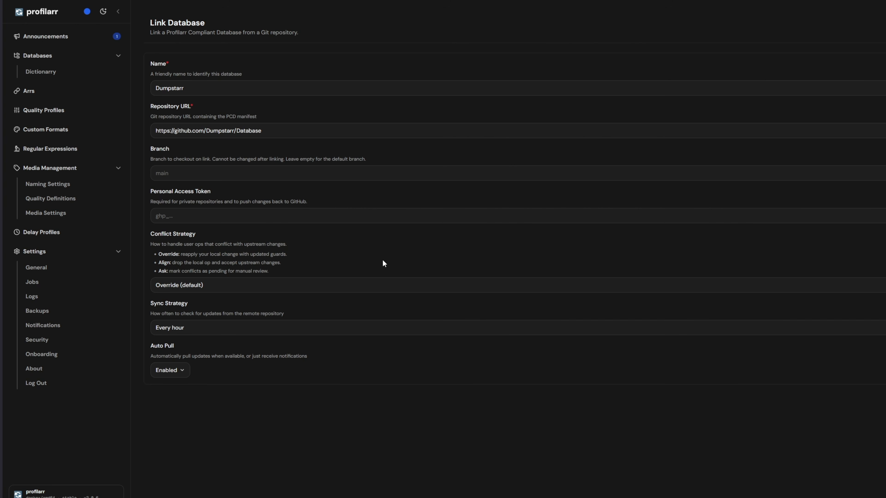
pyautogui.click(363, 335)
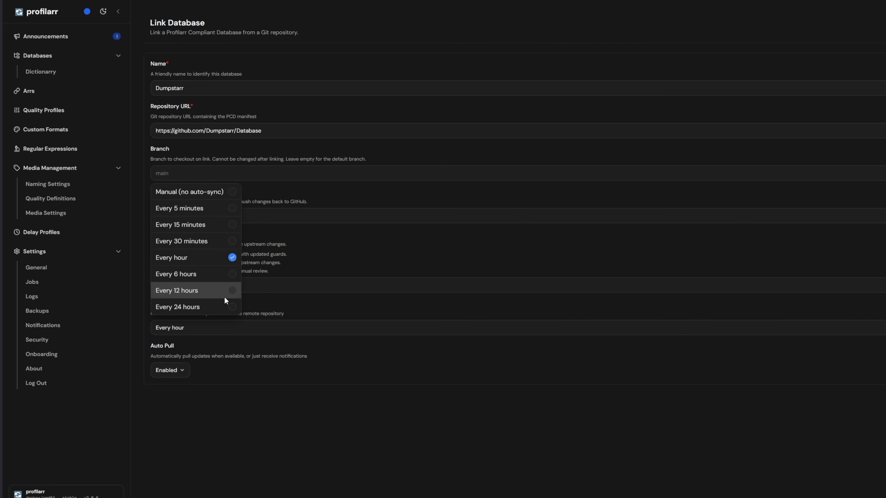
pyautogui.click(233, 195)
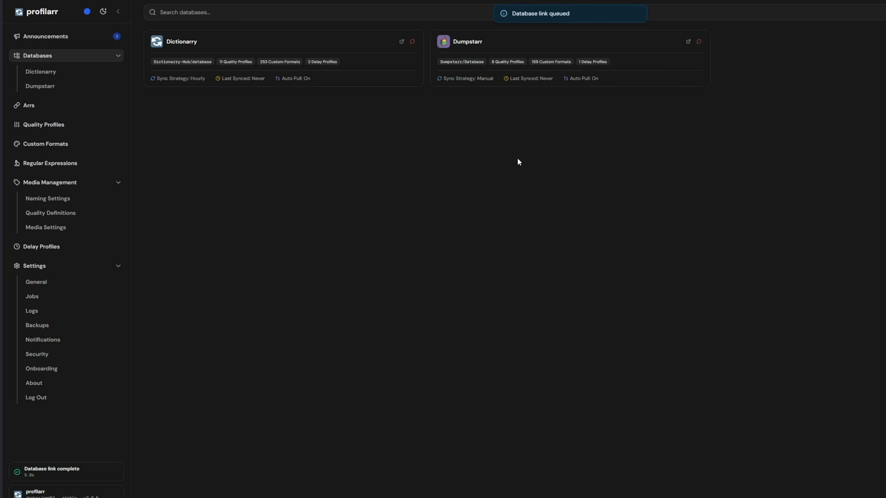
# - Examine the Dumpstarr database's changes, installed updates and conflicts
pyautogui.click(485, 46)
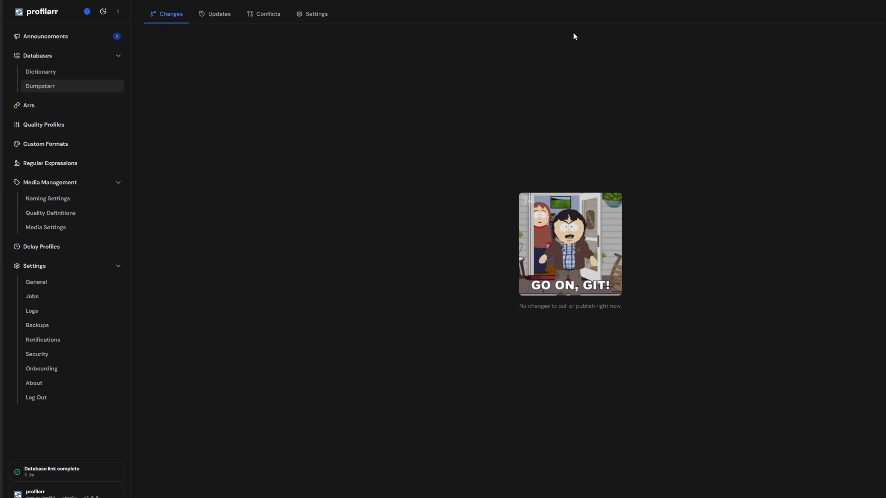
pyautogui.click(225, 16)
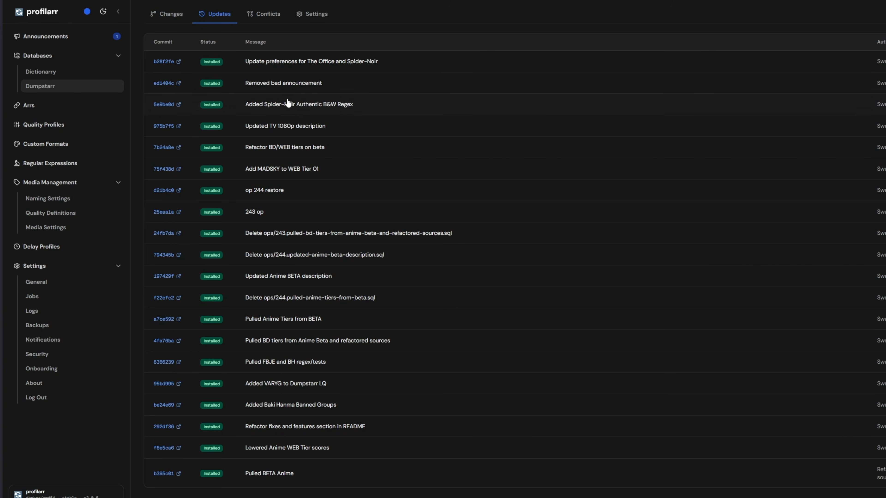
pyautogui.click(258, 16)
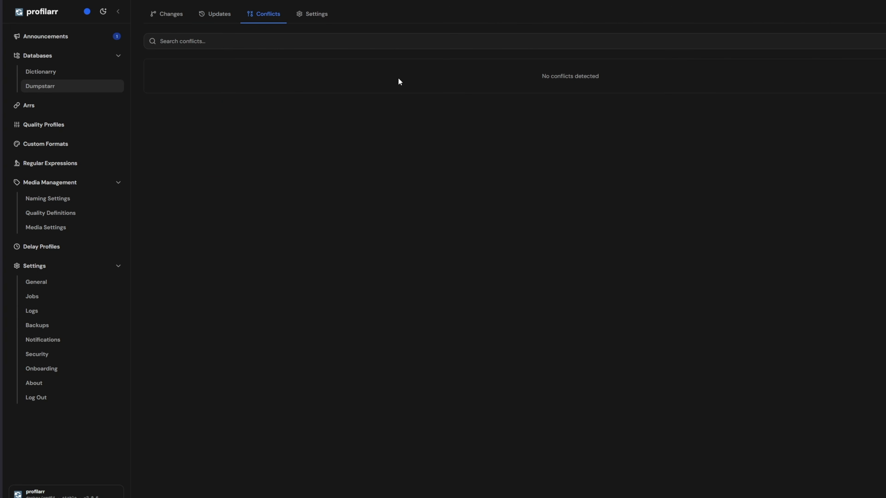
# - Check the Dumpstarr database's settings and start adding an Arr instance named Radarr
pyautogui.click(314, 22)
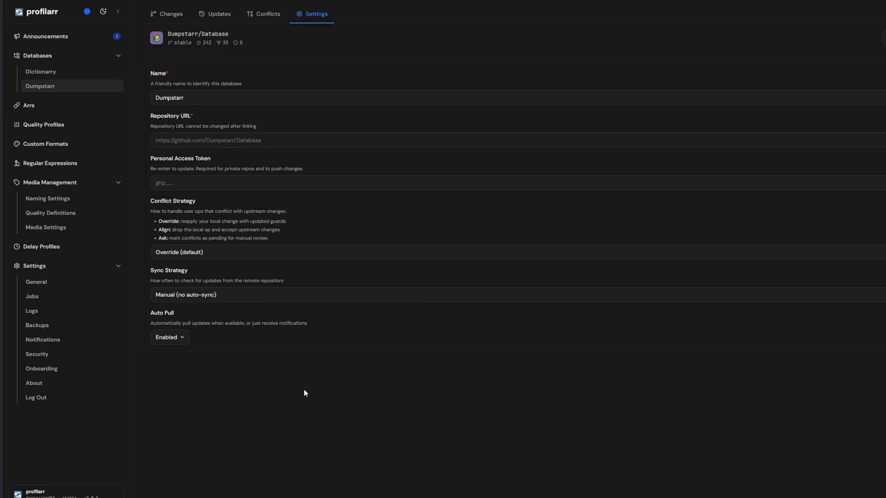
pyautogui.click(25, 111)
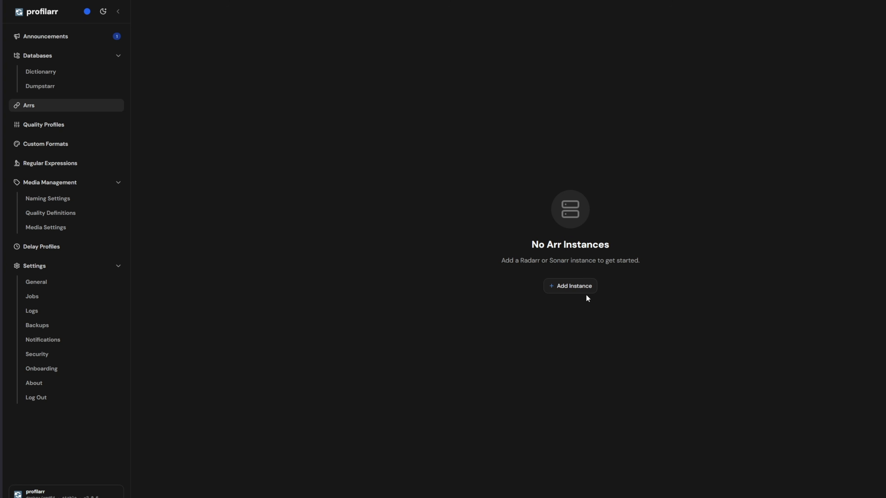
pyautogui.click(568, 294)
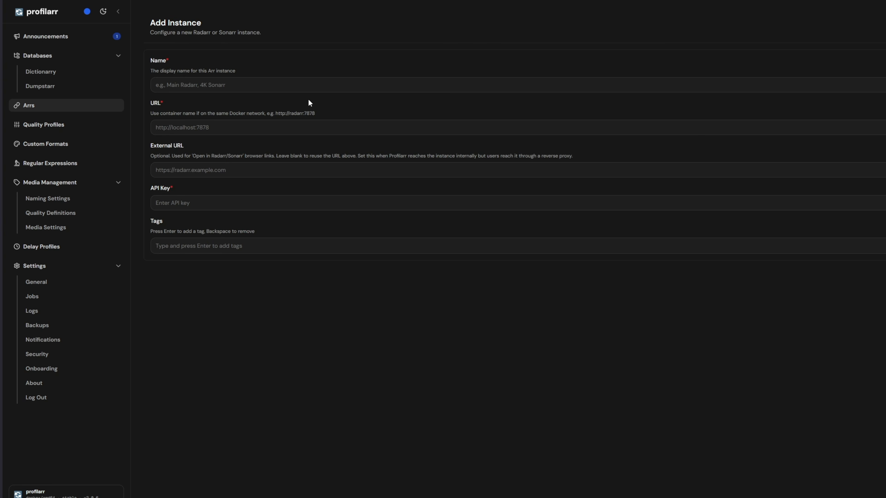
pyautogui.click(278, 88)
pyautogui.write('Radarr')
pyautogui.click(252, 134)
pyautogui.write('http')
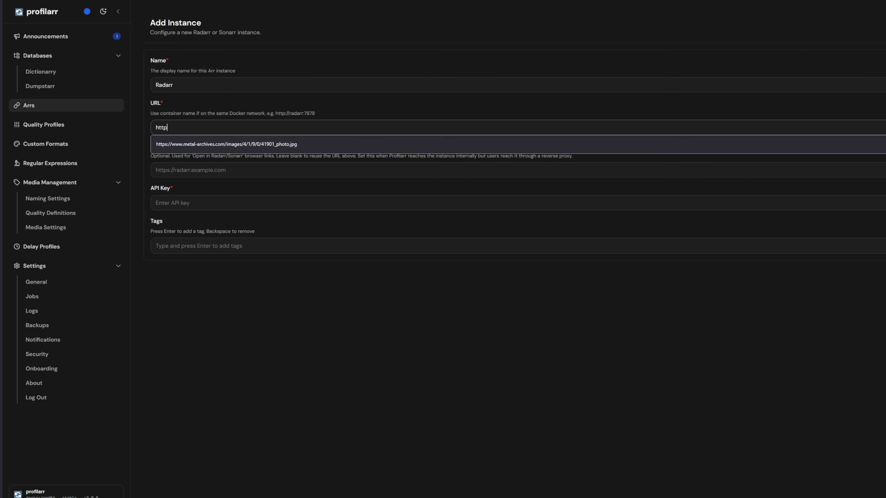
pyautogui.write('://l92.169.1.58:')
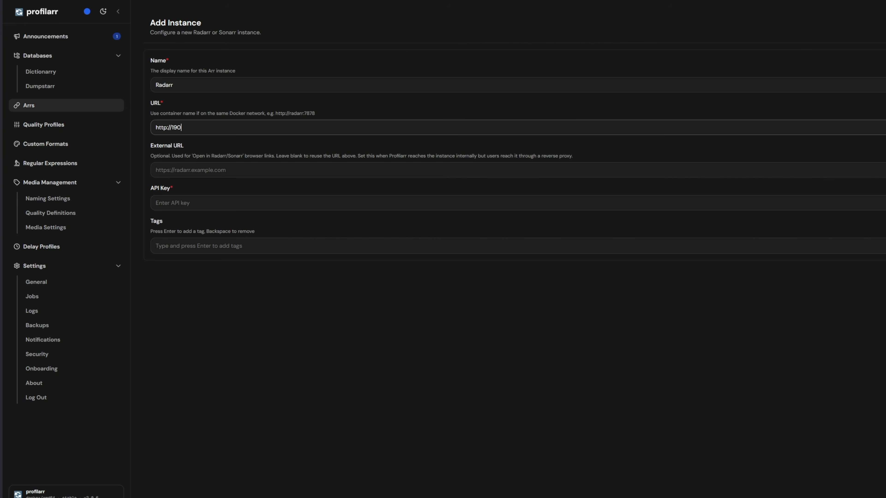
pyautogui.press('BackSpace')
pyautogui.press('BackSpace')
pyautogui.press('BackSpace')
pyautogui.press('BackSpace')
pyautogui.press('BackSpace')
pyautogui.press('BackSpace')
pyautogui.write('8/.1.58:7878')
# - Get the API key from Radarr's settings and enter it in the new instance's API Key field
pyautogui.click(215, 203)
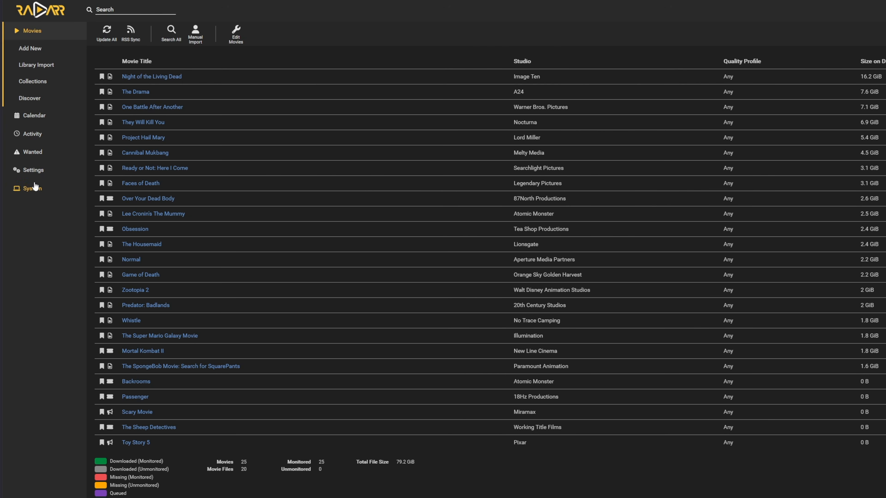
pyautogui.click(33, 170)
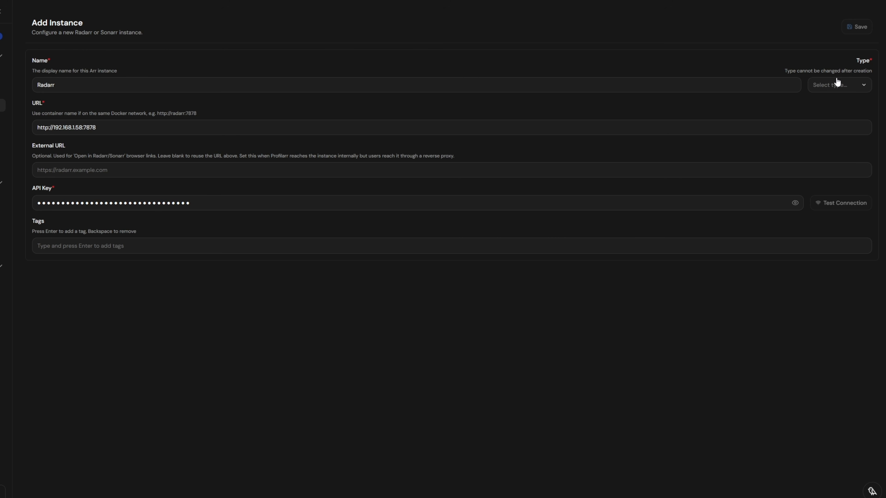
# - Set the instance type to Radarr, test its connection and save it
pyautogui.click(857, 88)
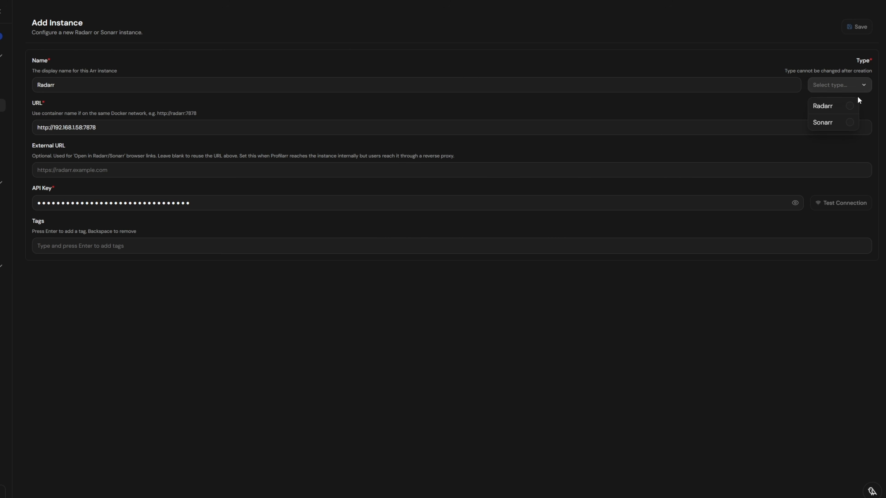
pyautogui.click(847, 109)
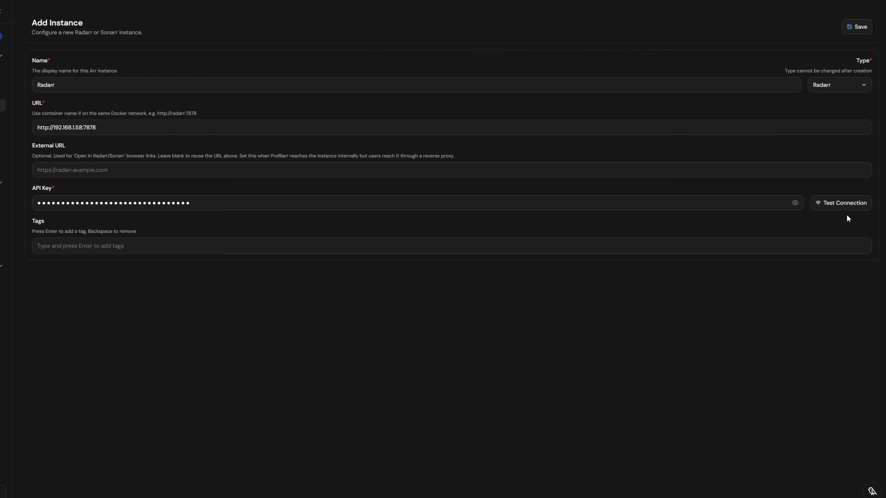
pyautogui.click(838, 209)
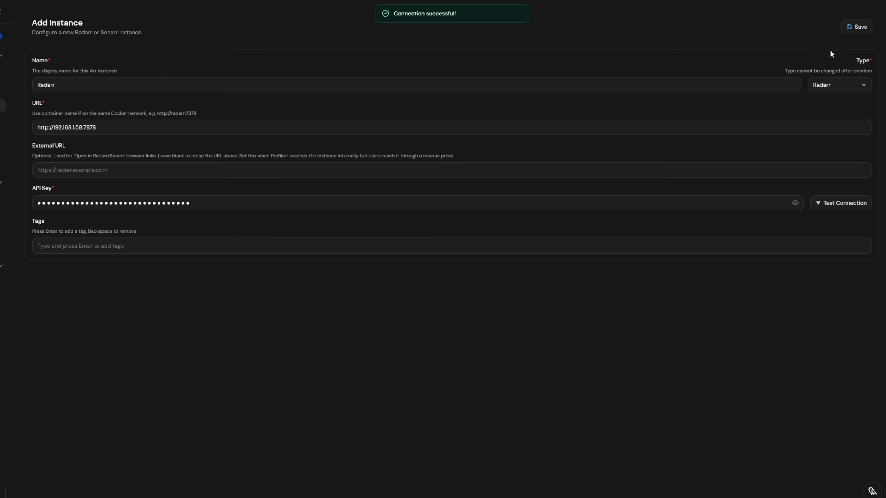
pyautogui.click(856, 27)
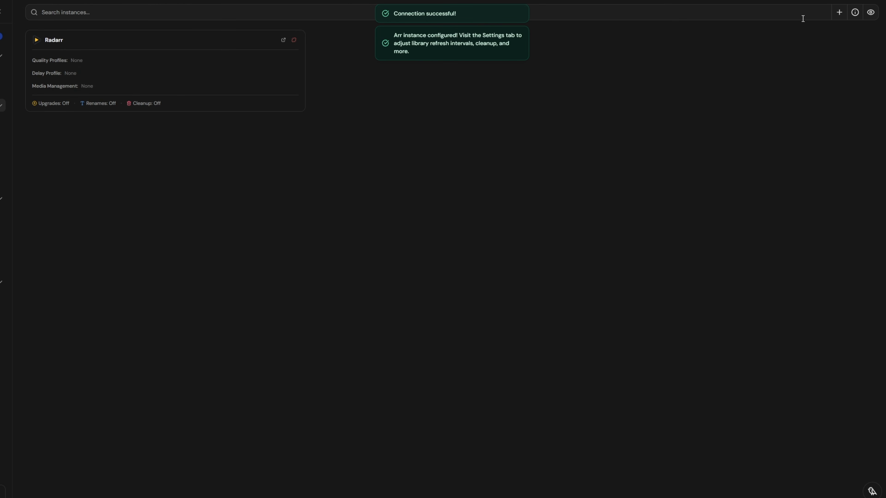
# - Add a second Arr instance named Sonarr with the type Sonarr and its own URL
pyautogui.click(838, 12)
pyautogui.click(310, 84)
pyautogui.write('Sonarr')
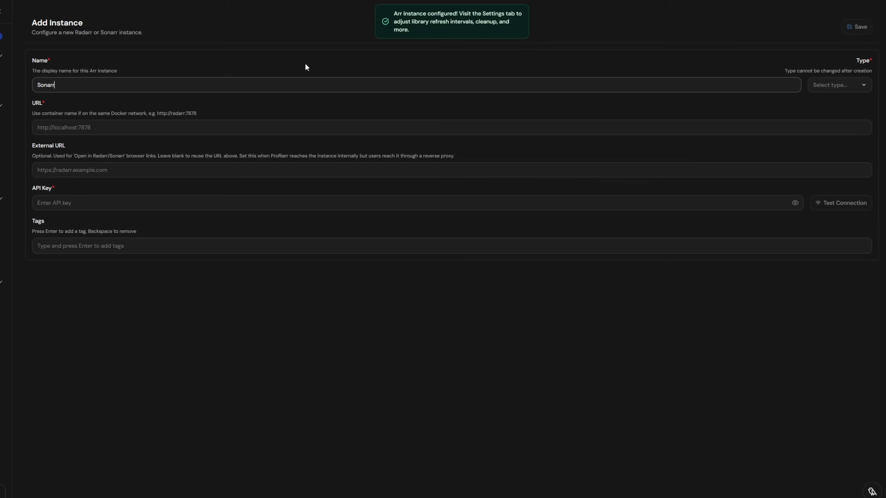
pyautogui.click(839, 86)
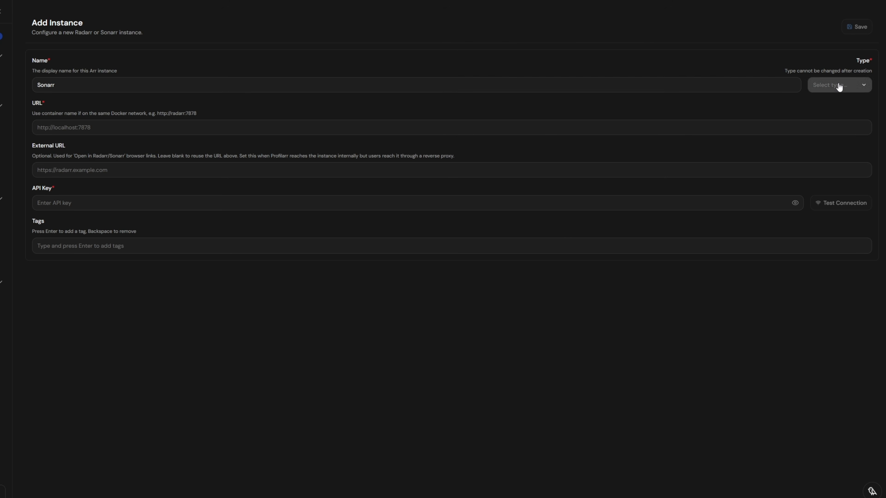
pyautogui.click(840, 123)
pyautogui.click(440, 134)
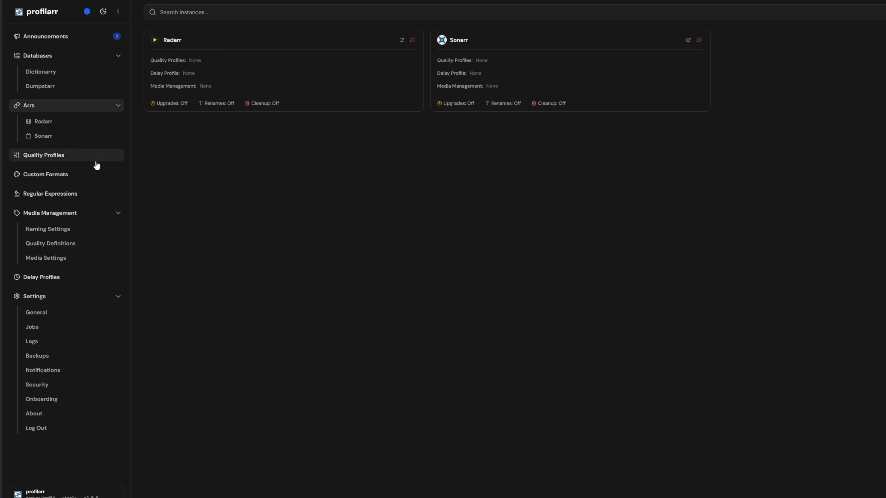
# - Examine the Dictionarry quality profiles, comparing their descriptions, average file sizes and quality rankings
pyautogui.click(65, 160)
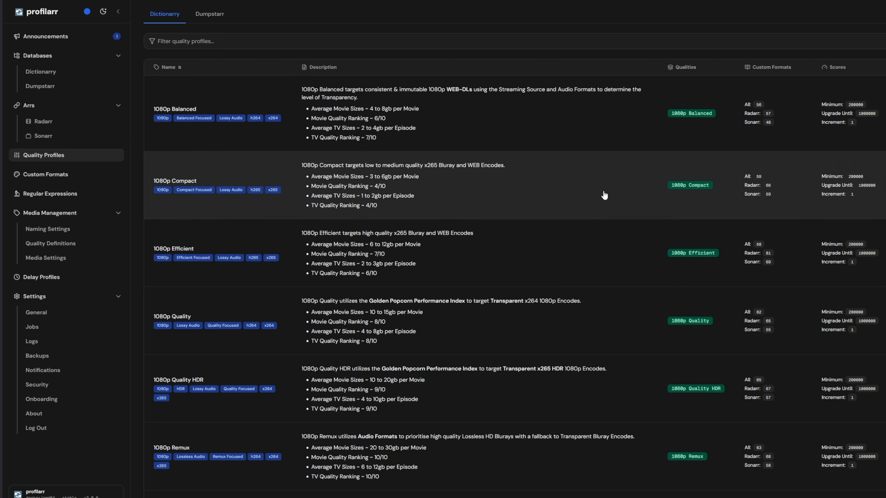
pyautogui.click(209, 14)
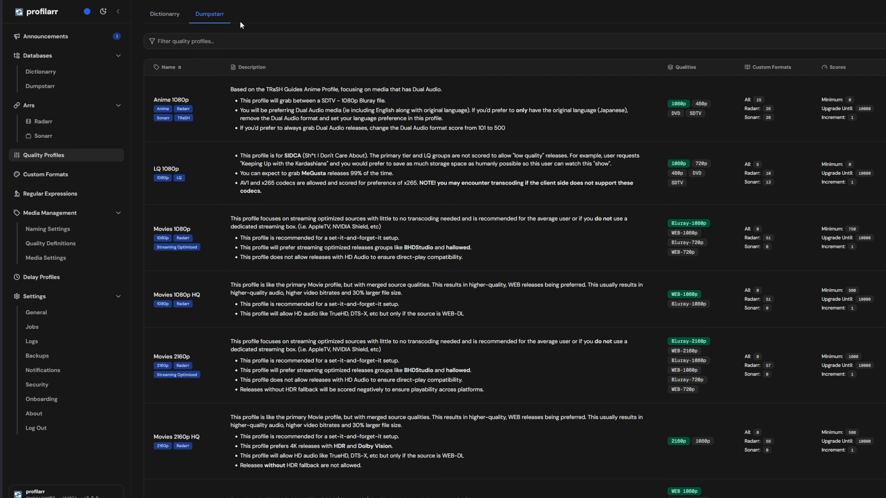
pyautogui.click(167, 14)
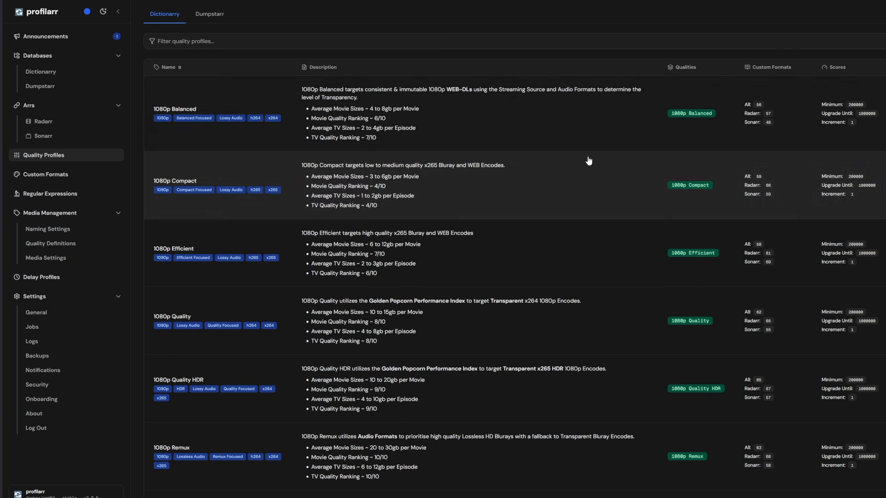
pyautogui.scroll(-2, 848, 150)
pyautogui.scroll(-7, 848, 149)
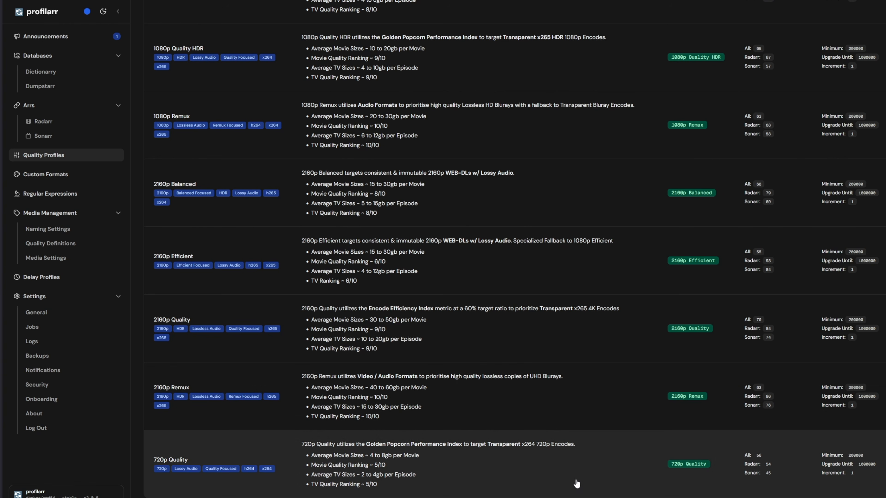
pyautogui.scroll(3, 544, 436)
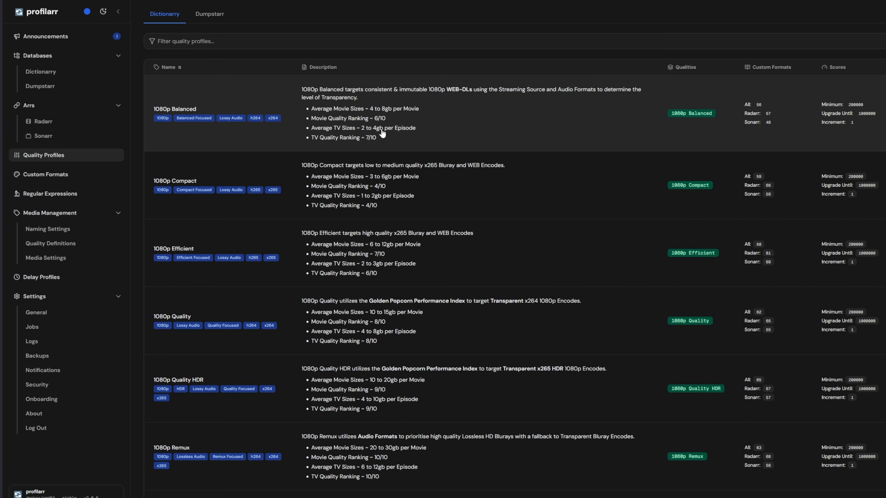
pyautogui.scroll(-1, 501, 154)
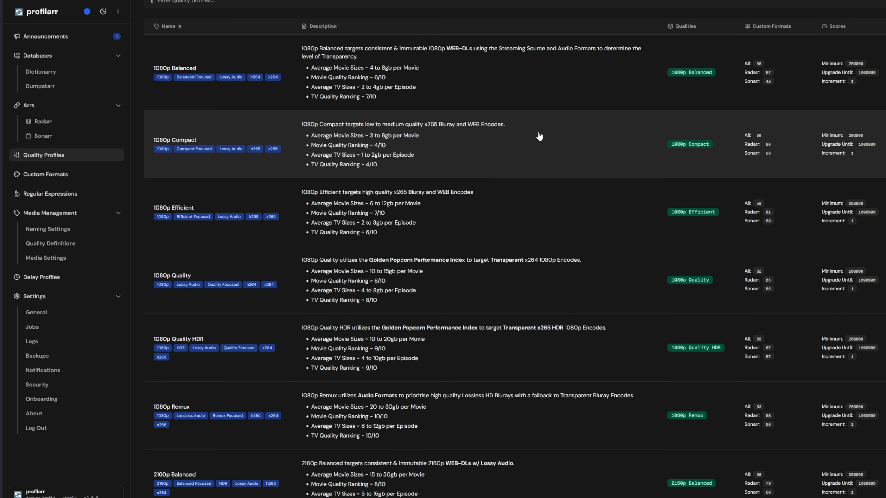
pyautogui.scroll(-7, 539, 136)
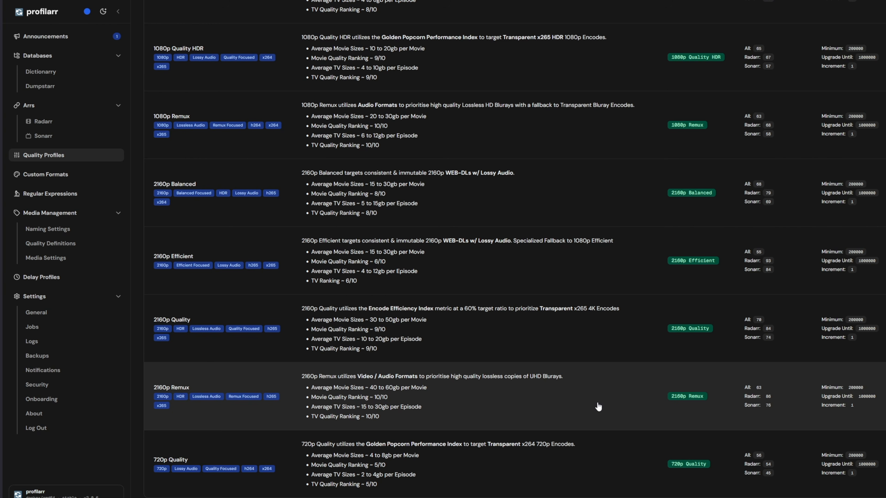
pyautogui.scroll(10, 598, 406)
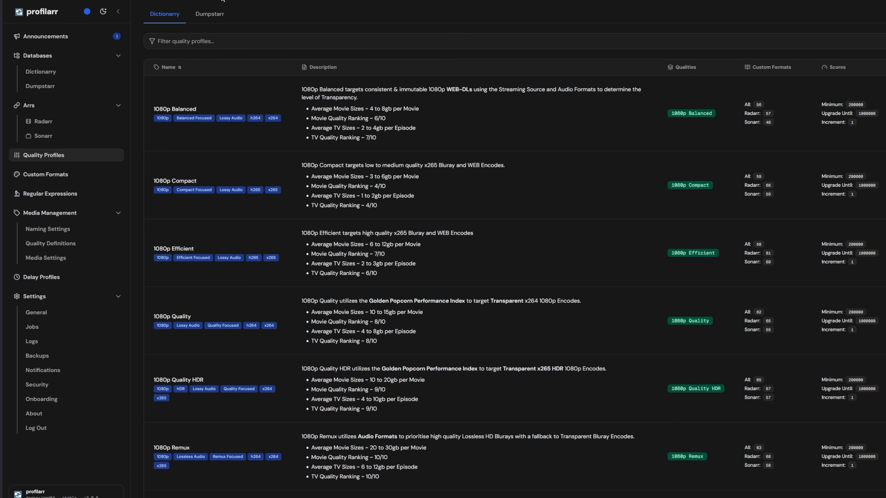
# - Examine the Dumpstarr quality profiles for anime, low-quality, movie and TV releases
pyautogui.click(209, 15)
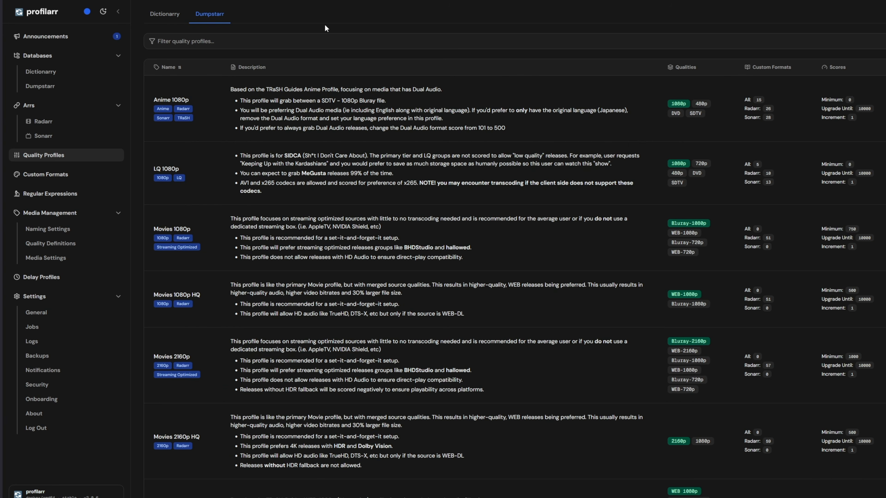
pyautogui.scroll(-3, 532, 171)
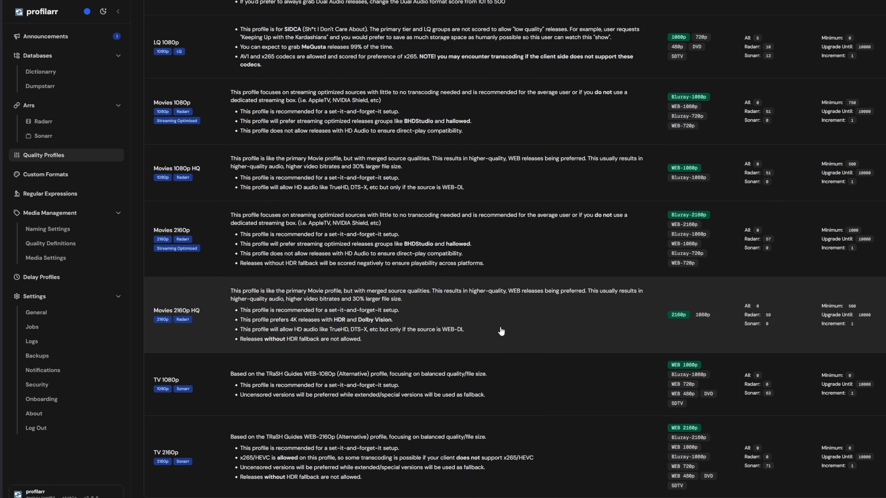
pyautogui.scroll(3, 543, 349)
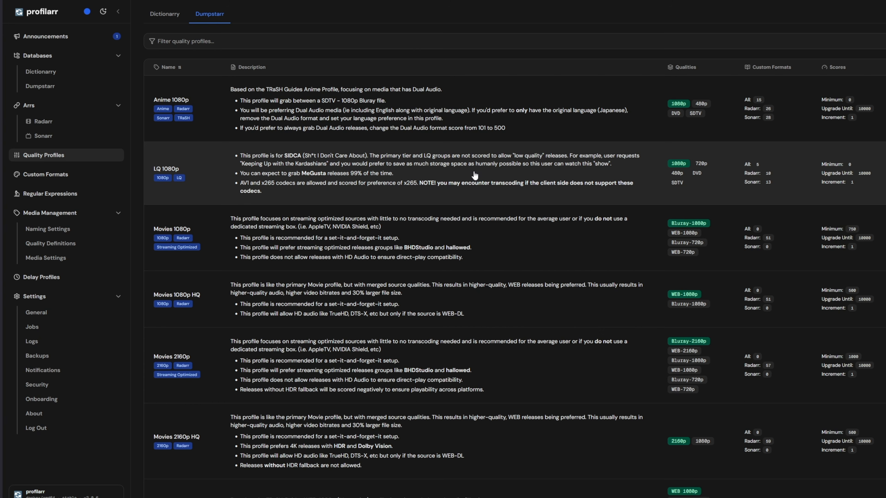
pyautogui.scroll(-4, 475, 175)
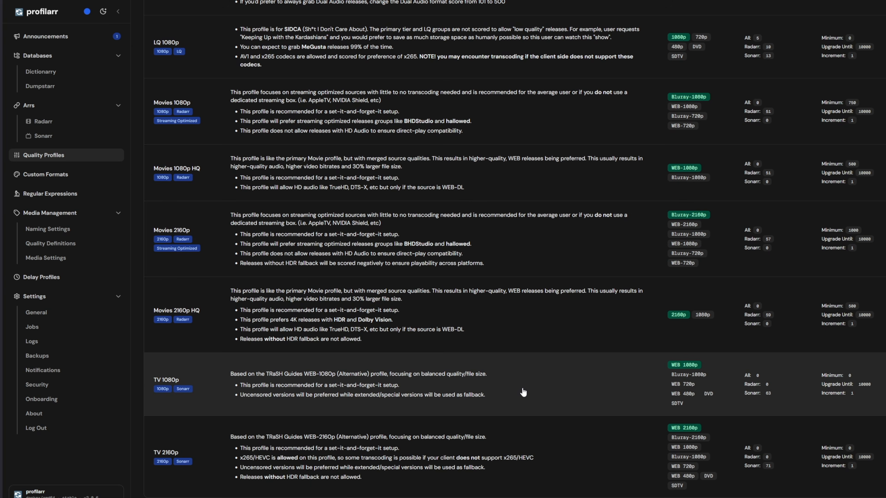
pyautogui.scroll(4, 534, 122)
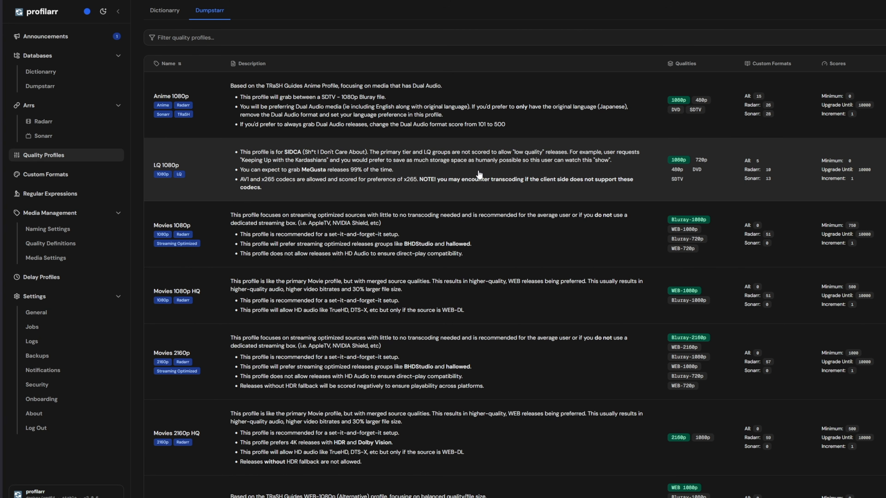
pyautogui.scroll(1, 480, 175)
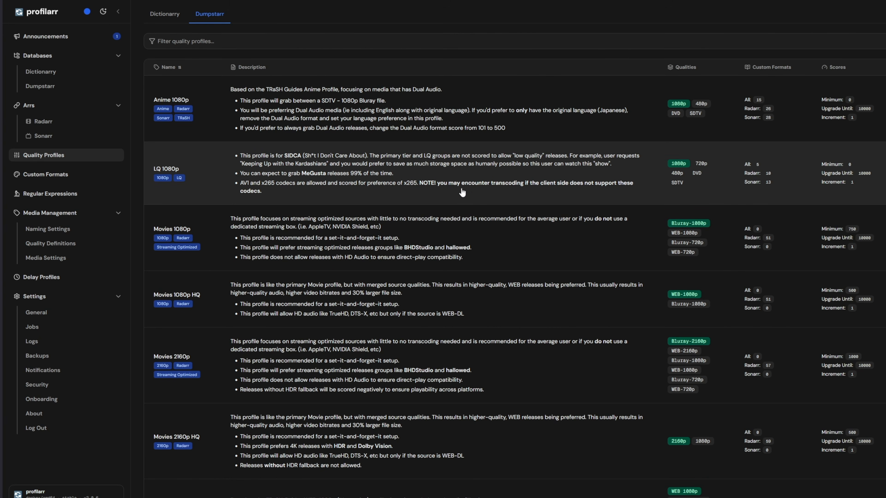
# - Open the Dumpstarr LQ 1080p quality profile and examine its custom format scoring
pyautogui.click(195, 166)
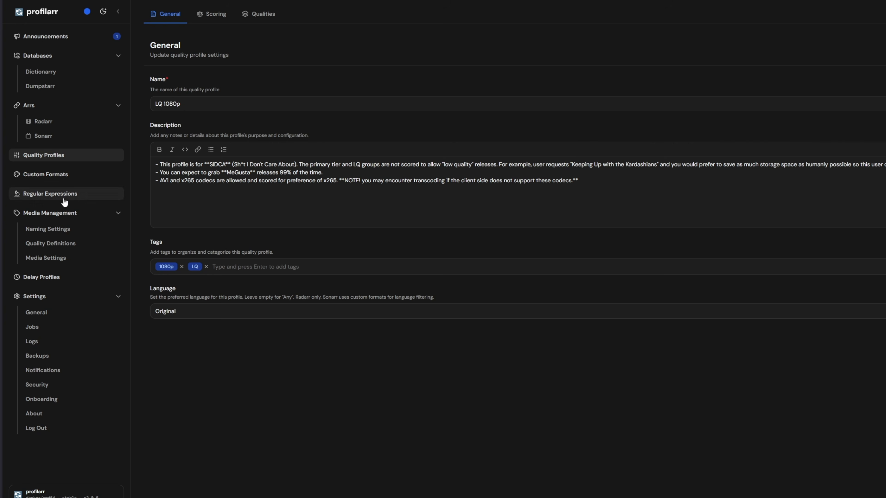
pyautogui.click(215, 16)
pyautogui.scroll(-7, 324, 258)
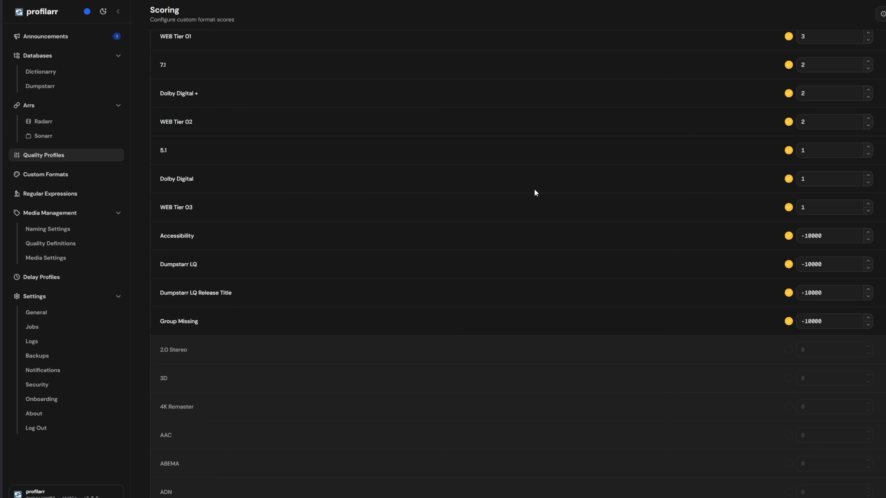
pyautogui.scroll(-5, 655, 266)
pyautogui.scroll(-20, 635, 206)
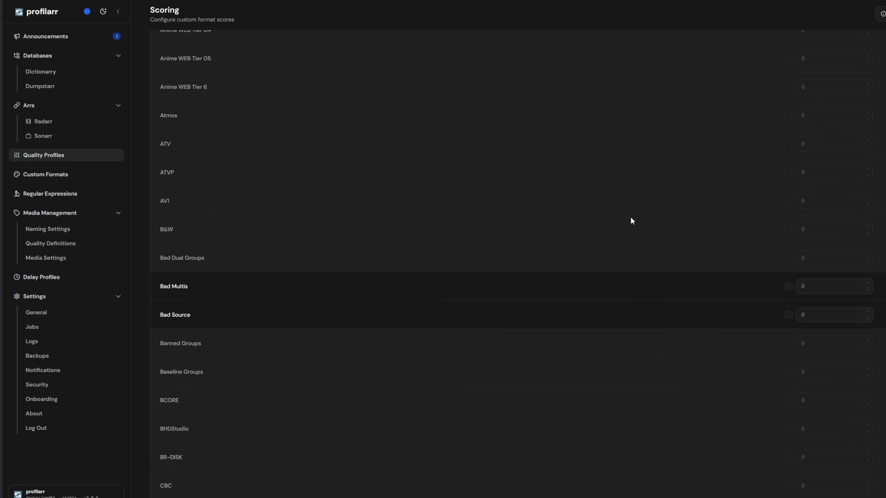
pyautogui.scroll(-14, 657, 319)
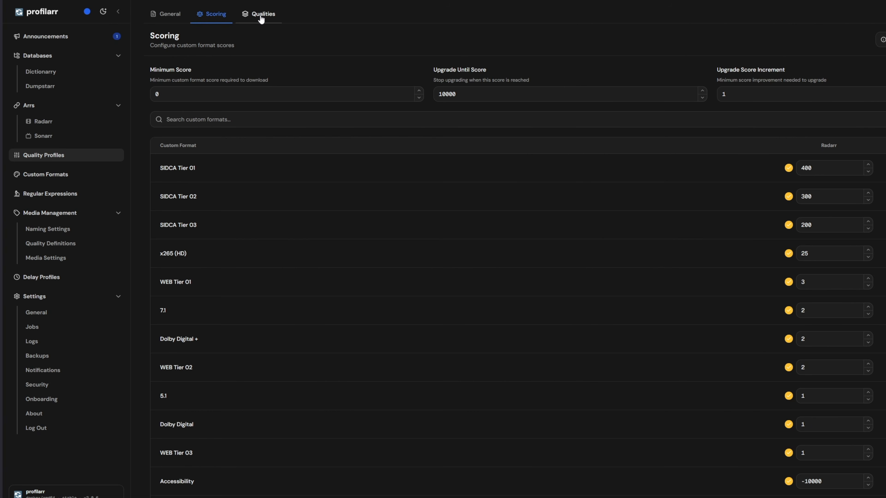
# - Examine the ordering and grouping of qualities in the LQ 1080p profile
pyautogui.click(261, 17)
pyautogui.scroll(-1, 784, 105)
pyautogui.scroll(1, 716, 219)
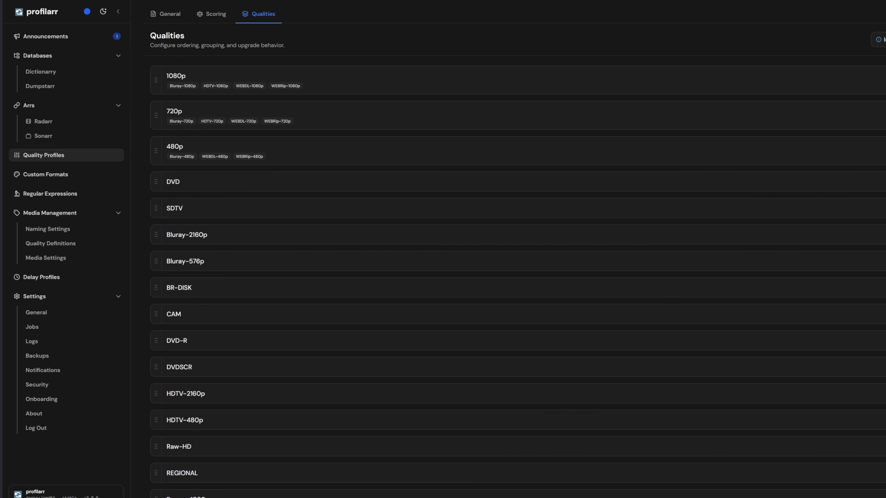
pyautogui.scroll(-5, 816, 349)
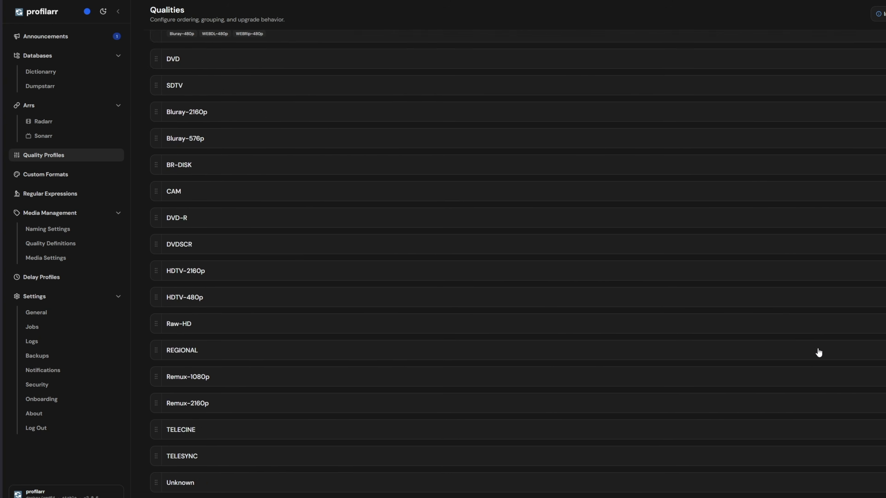
pyautogui.scroll(5, 817, 349)
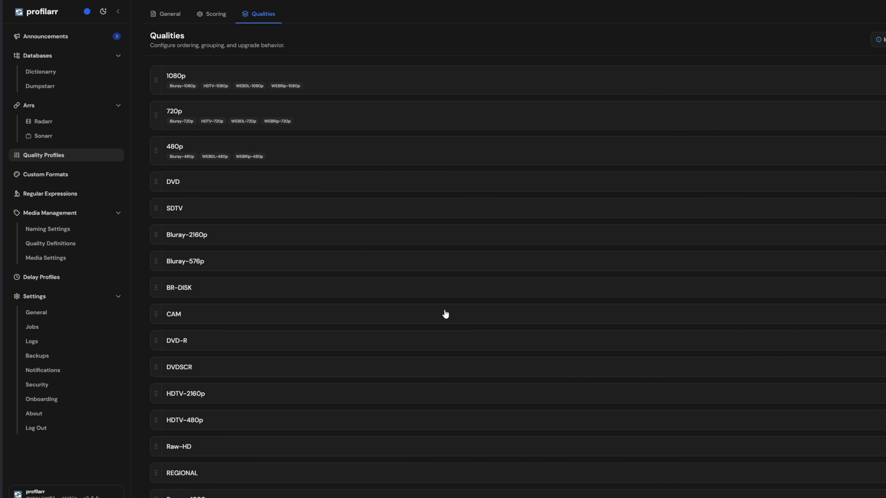
pyautogui.click(72, 160)
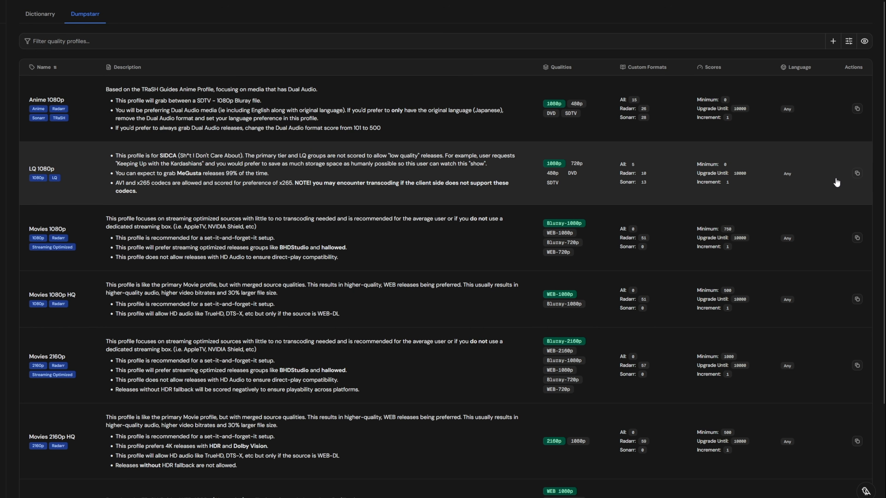
pyautogui.click(857, 174)
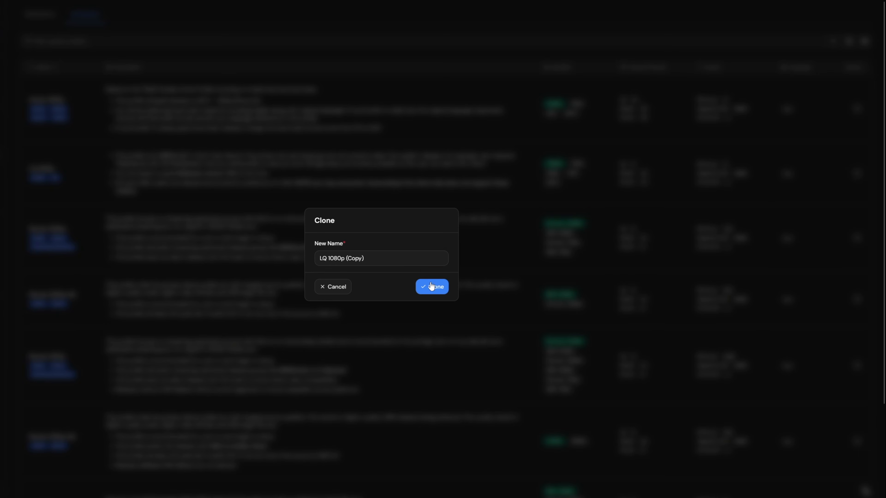
pyautogui.click(335, 291)
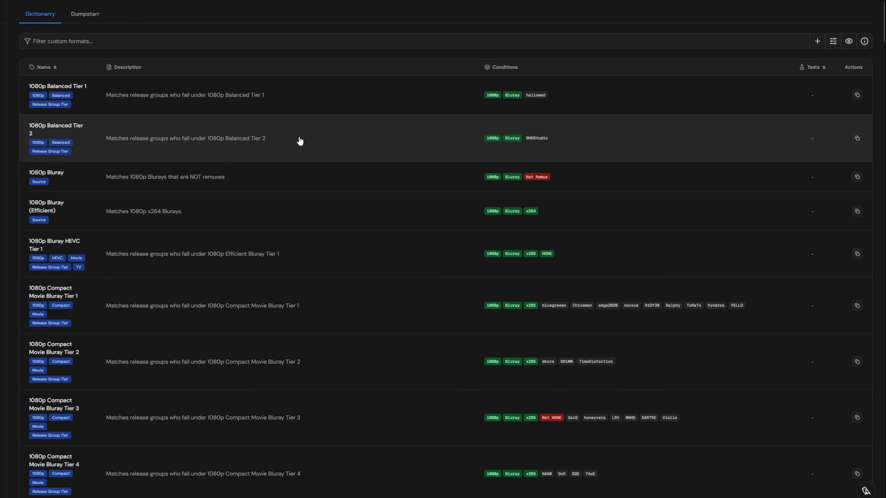
# - Examine the Dictionarry custom formats for the 1080p, 2160p, 480p and 720p release group tiers and sources
pyautogui.scroll(-4, 299, 154)
pyautogui.scroll(-20, 309, 188)
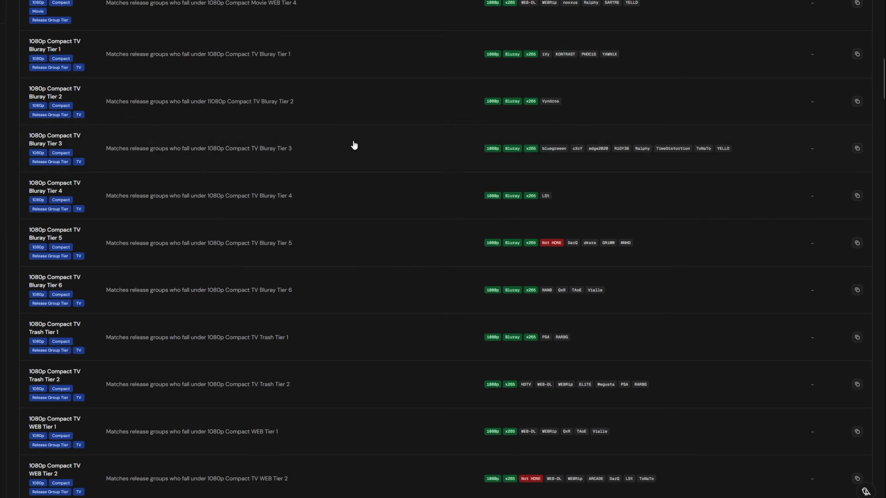
pyautogui.scroll(-20, 324, 243)
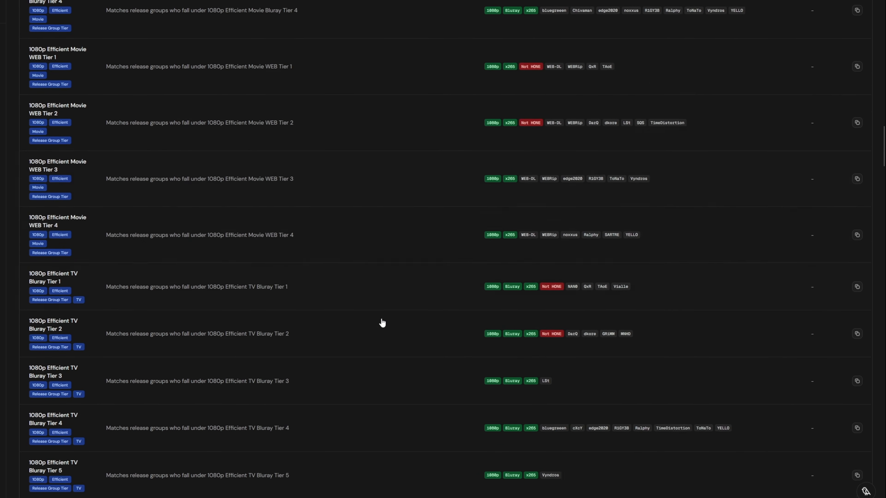
pyautogui.scroll(-15, 388, 325)
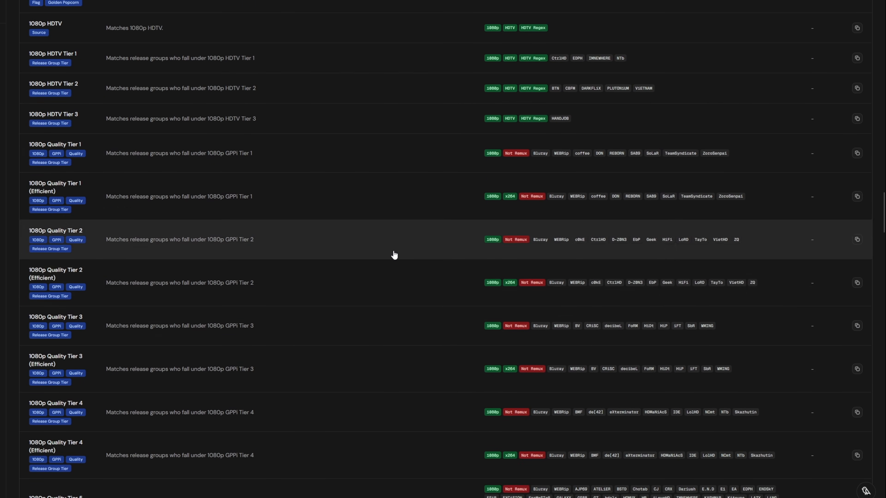
pyautogui.scroll(-10, 200, 223)
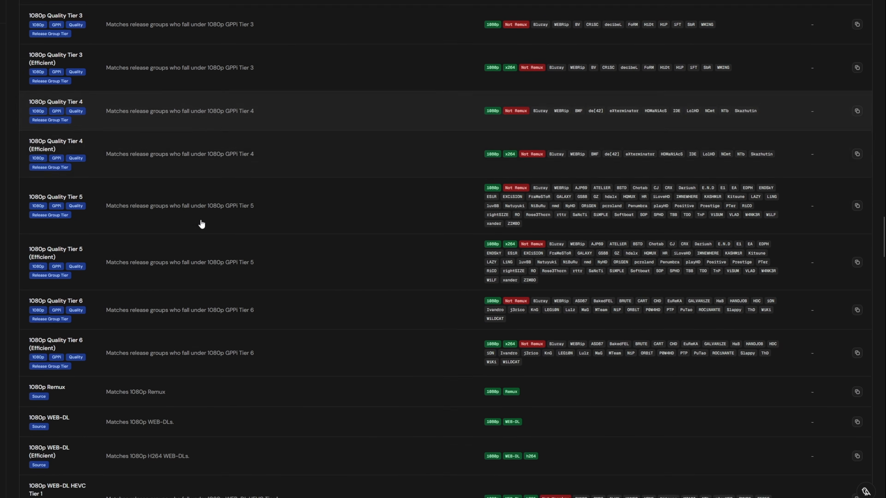
pyautogui.scroll(-10, 593, 212)
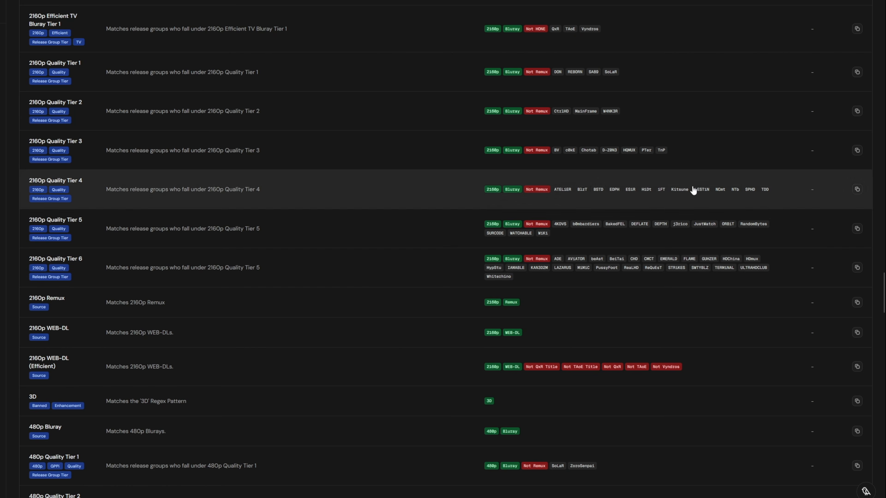
pyautogui.scroll(-10, 309, 122)
pyautogui.scroll(-20, 310, 122)
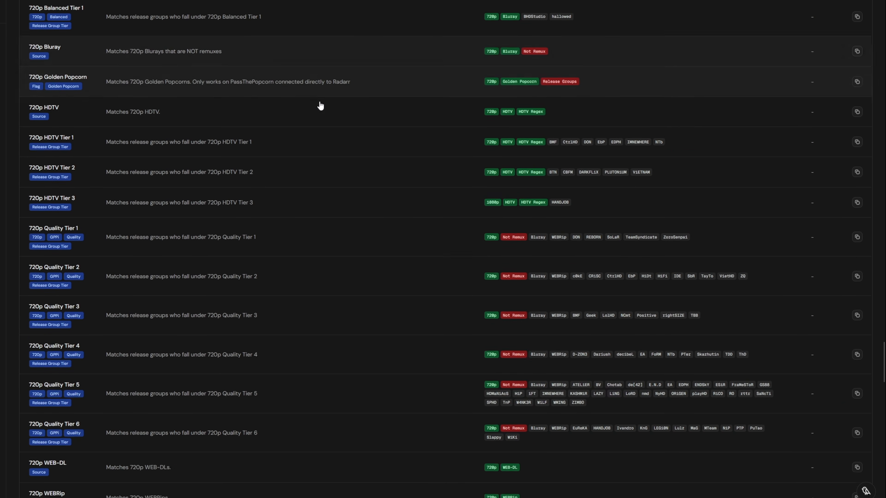
# - Examine the remaining Dictionarry custom formats, covering banned groups, audio types, streaming services, HDR, languages, remux tiers and repacks
pyautogui.scroll(-20, 390, 123)
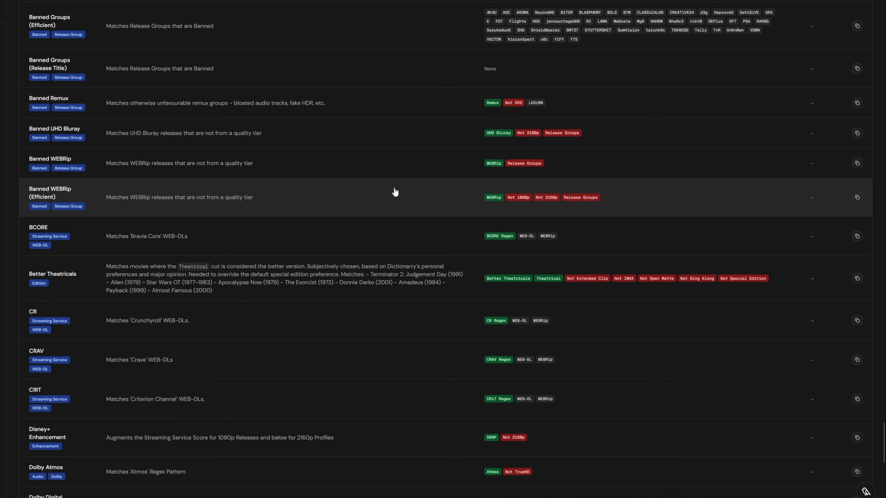
pyautogui.scroll(-20, 387, 169)
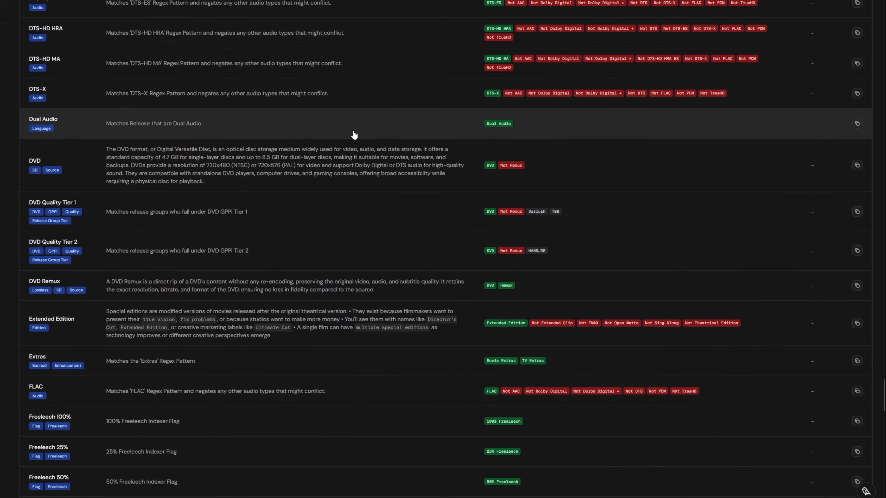
pyautogui.scroll(1, 383, 150)
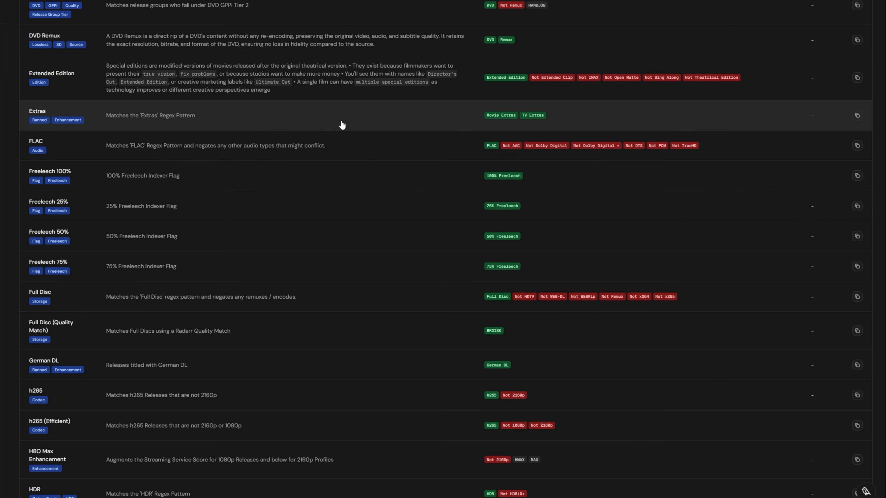
pyautogui.scroll(-10, 342, 125)
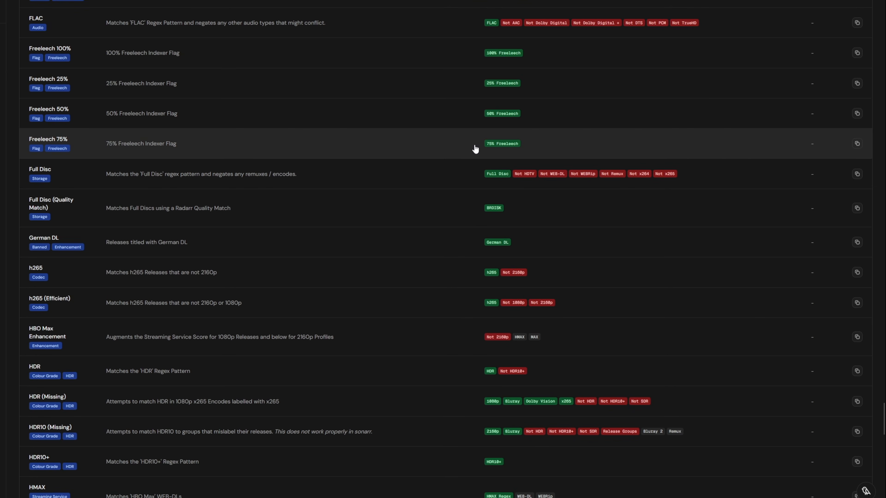
pyautogui.scroll(5, 297, 218)
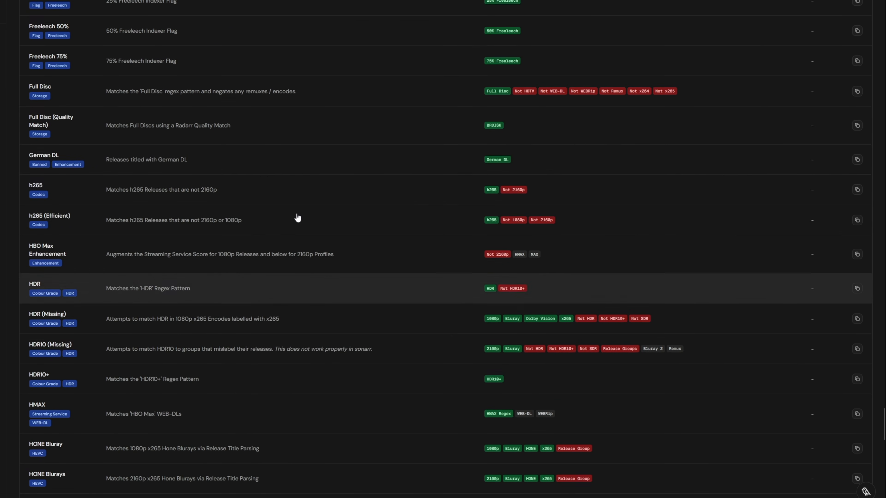
pyautogui.scroll(-10, 307, 188)
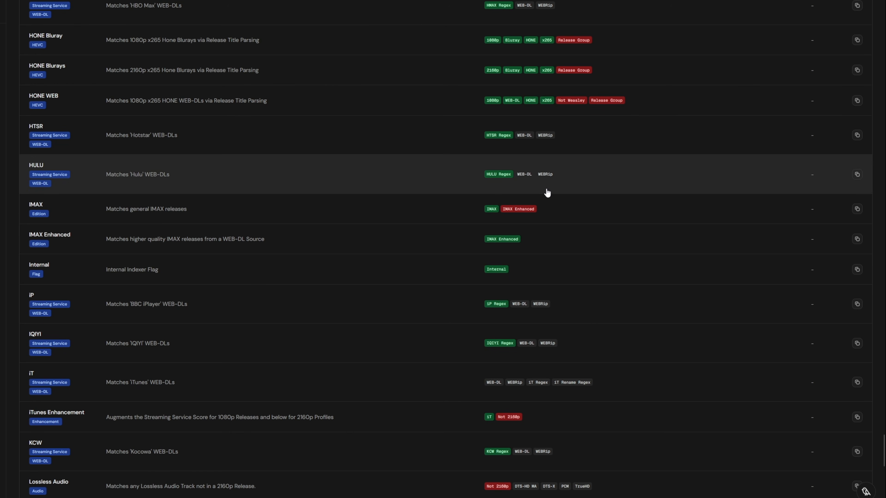
pyautogui.scroll(-14, 389, 177)
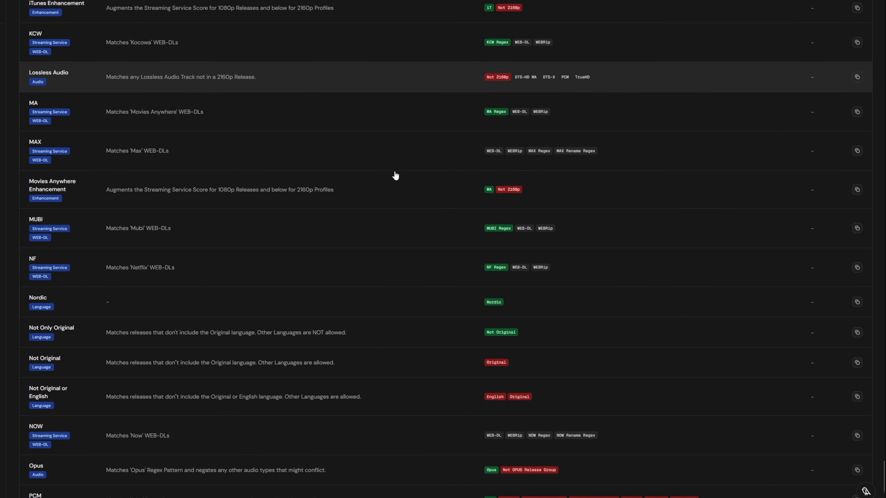
pyautogui.scroll(-5, 395, 177)
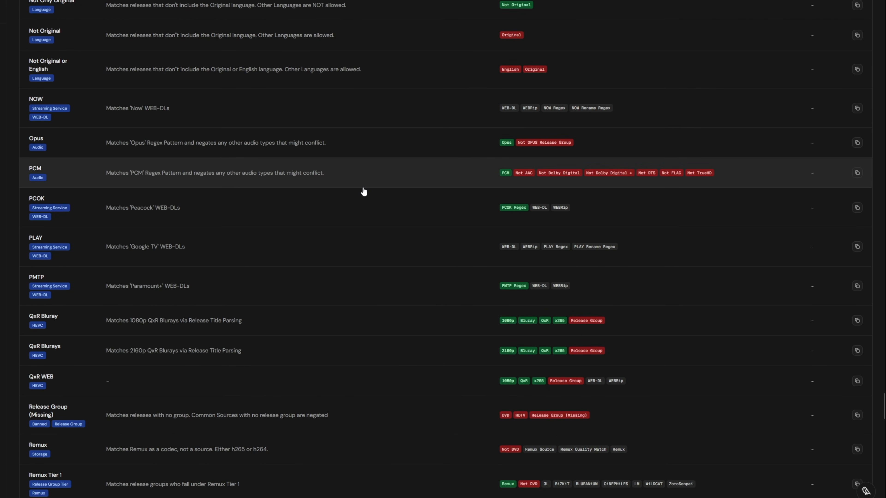
pyautogui.scroll(-14, 364, 192)
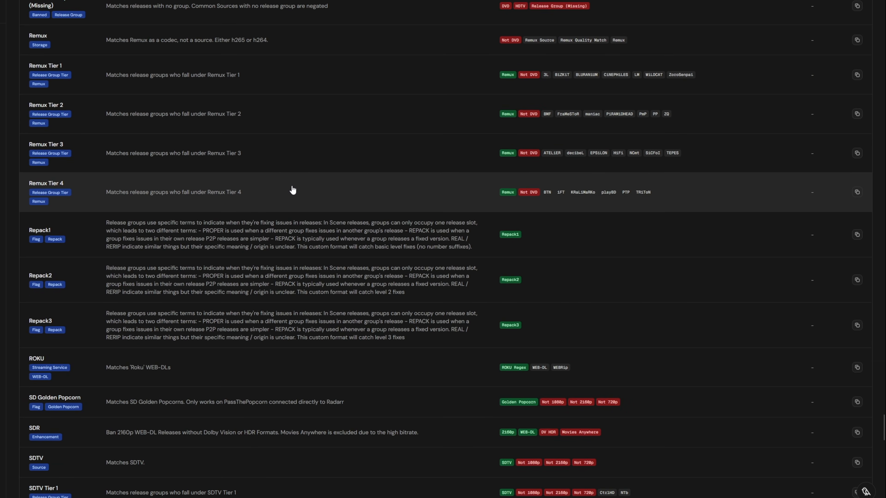
pyautogui.scroll(20, 254, 141)
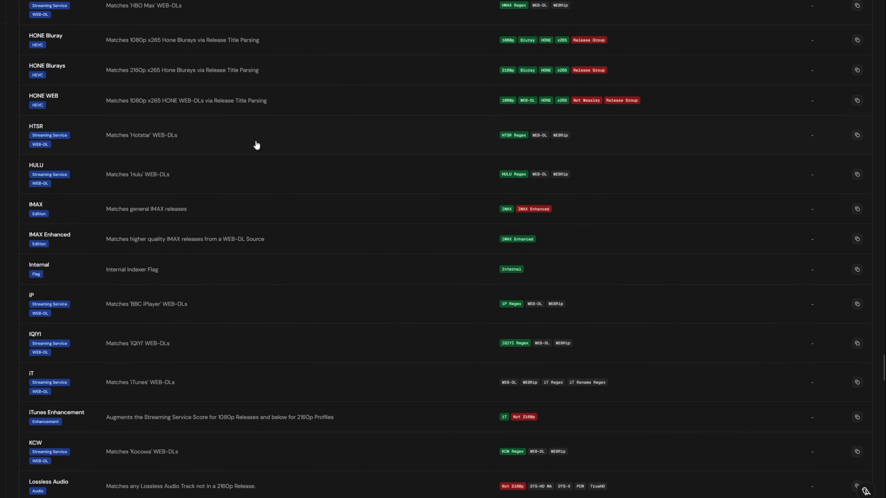
pyautogui.scroll(20, 255, 140)
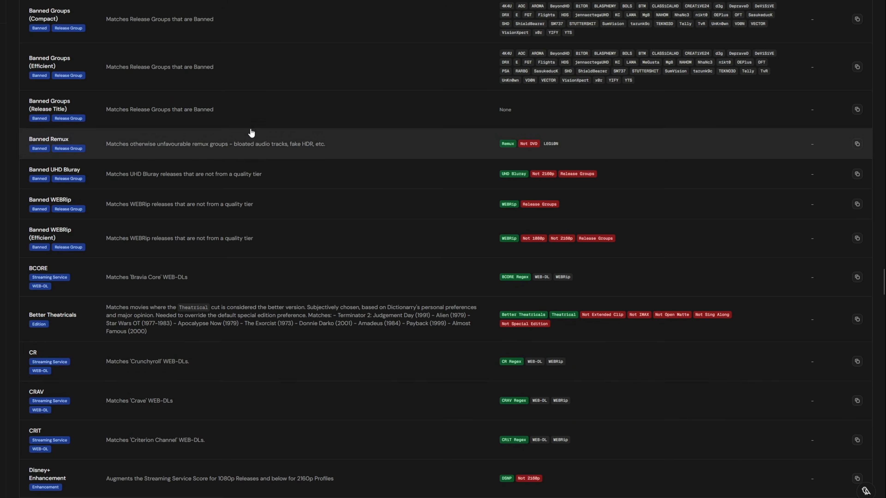
pyautogui.scroll(20, 249, 131)
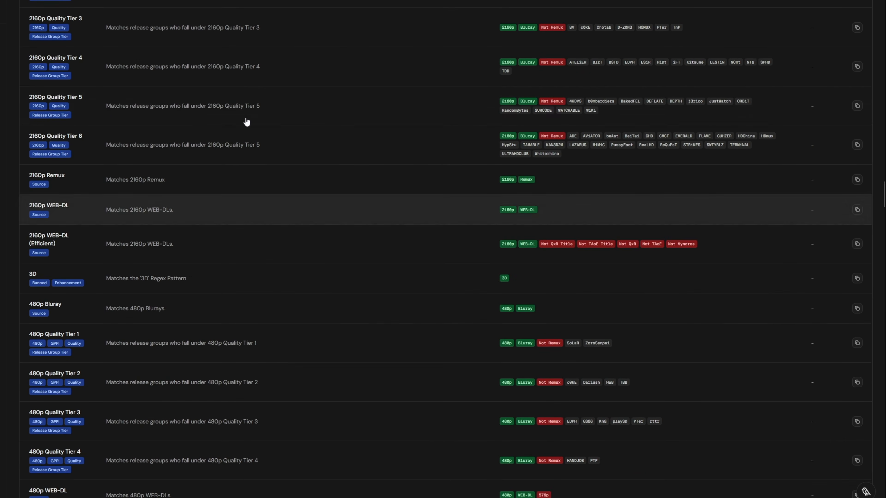
pyautogui.scroll(20, 251, 120)
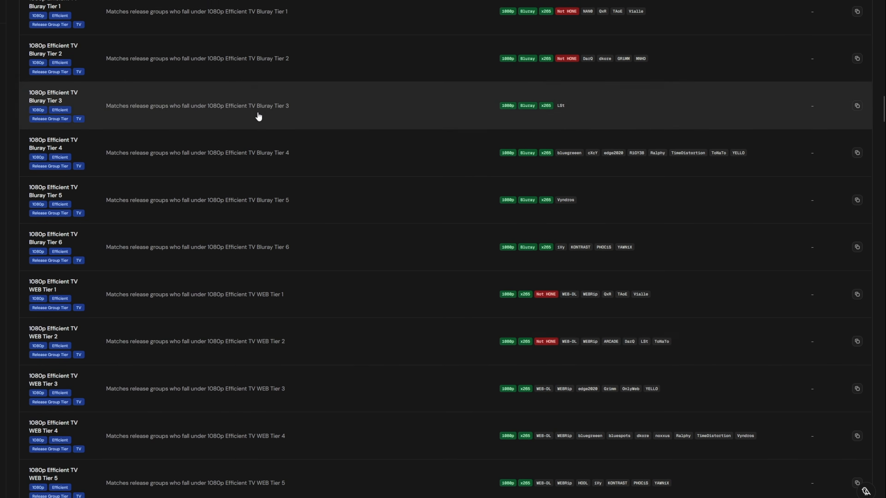
pyautogui.scroll(20, 262, 116)
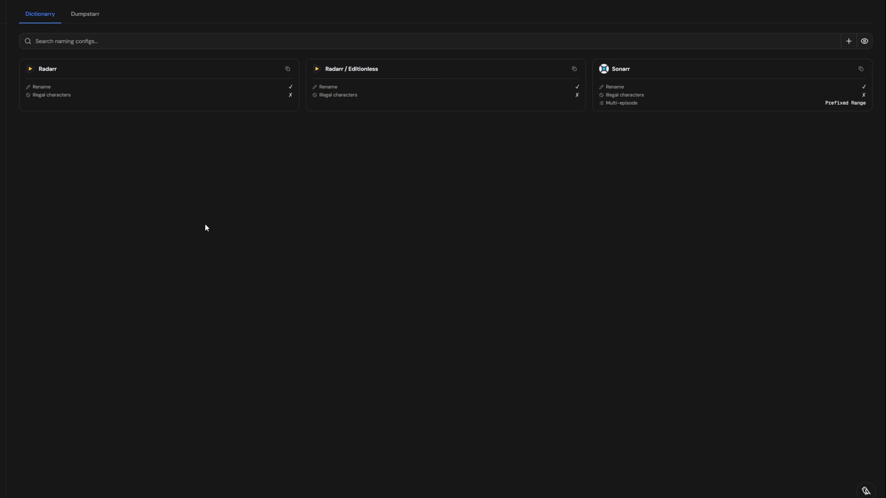
# - Open the Dictionarry Radarr naming config and examine its movie format tokens and the example file name
pyautogui.click(99, 74)
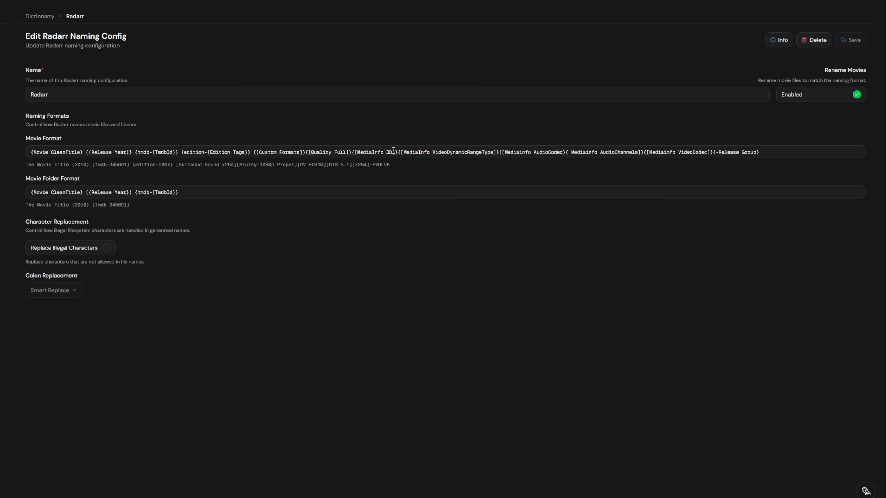
pyautogui.moveTo(21, 162); pyautogui.dragTo(179, 168)
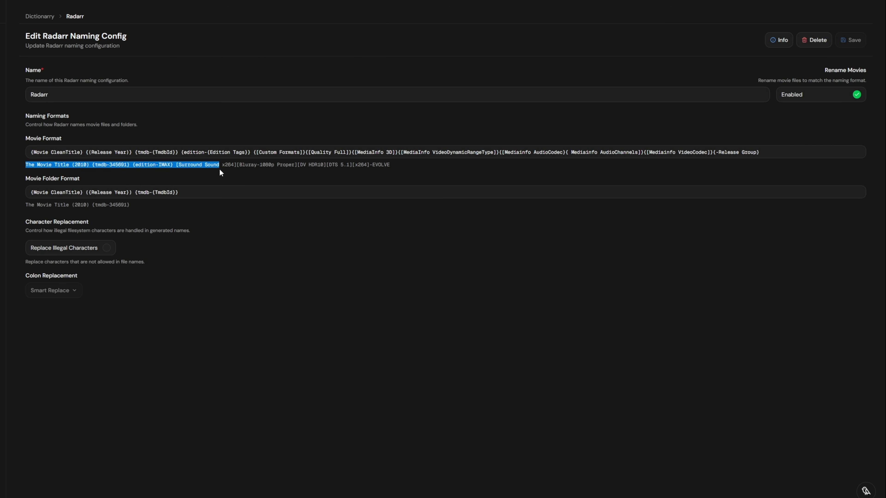
pyautogui.moveTo(293, 173); pyautogui.dragTo(399, 169)
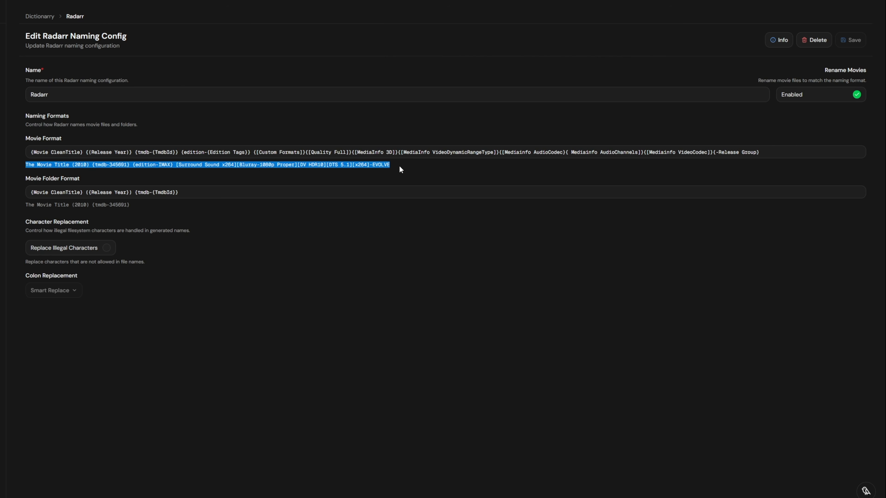
pyautogui.click(402, 169)
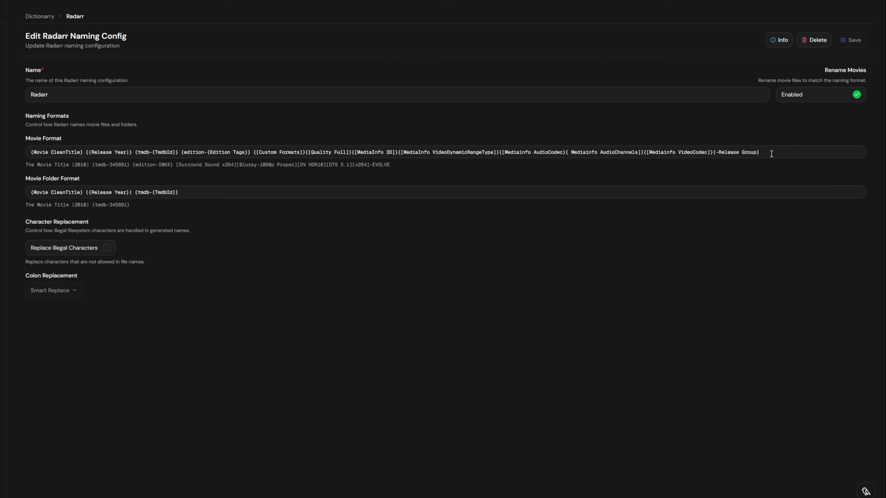
pyautogui.click(796, 150)
pyautogui.moveTo(797, 149); pyautogui.dragTo(135, 152)
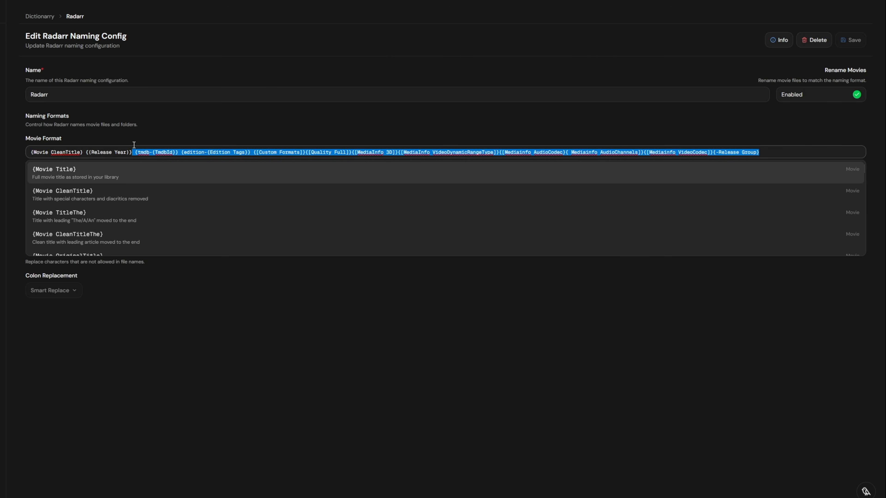
pyautogui.click(220, 350)
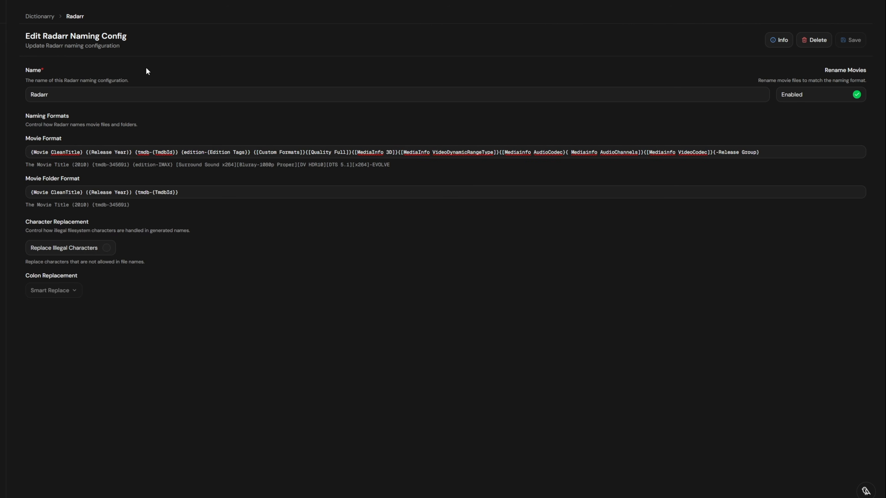
pyautogui.click(39, 16)
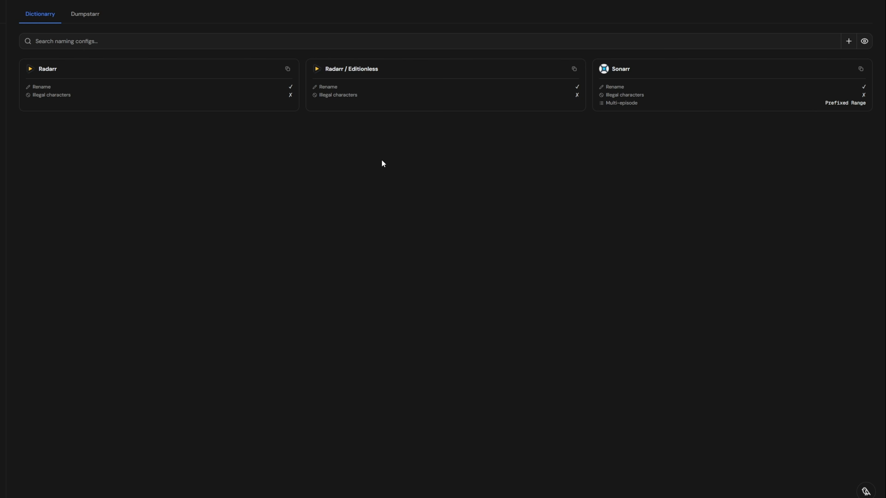
# - In the Dumpstarr Radarr naming config, shorten the movie format to {Movie CleanTitle} {(Release Year)}
pyautogui.click(91, 13)
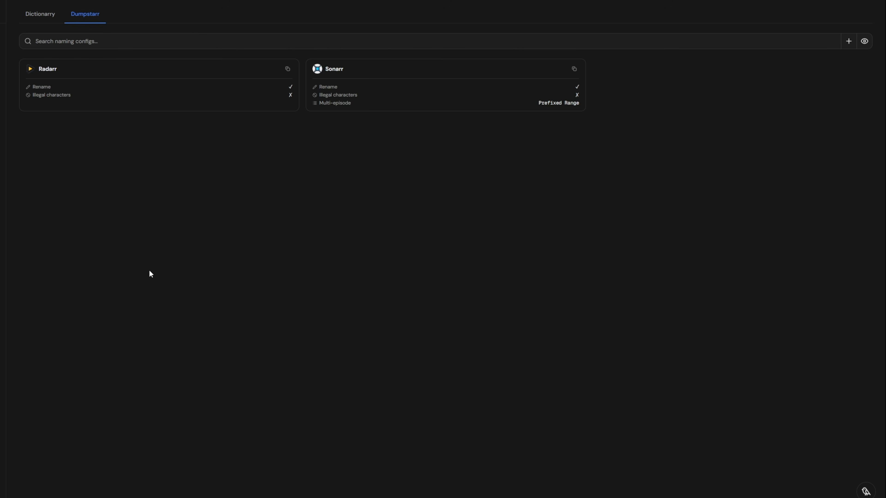
pyautogui.click(136, 75)
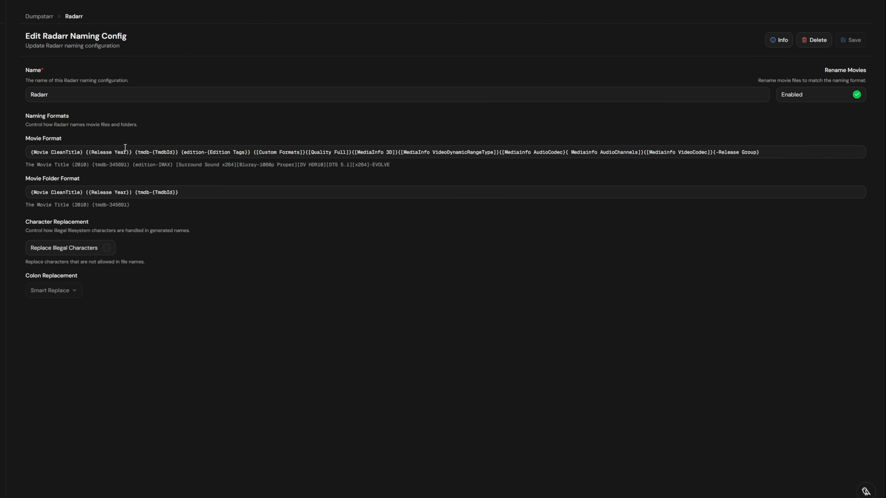
pyautogui.moveTo(133, 151); pyautogui.dragTo(787, 151)
pyautogui.press('BackSpace')
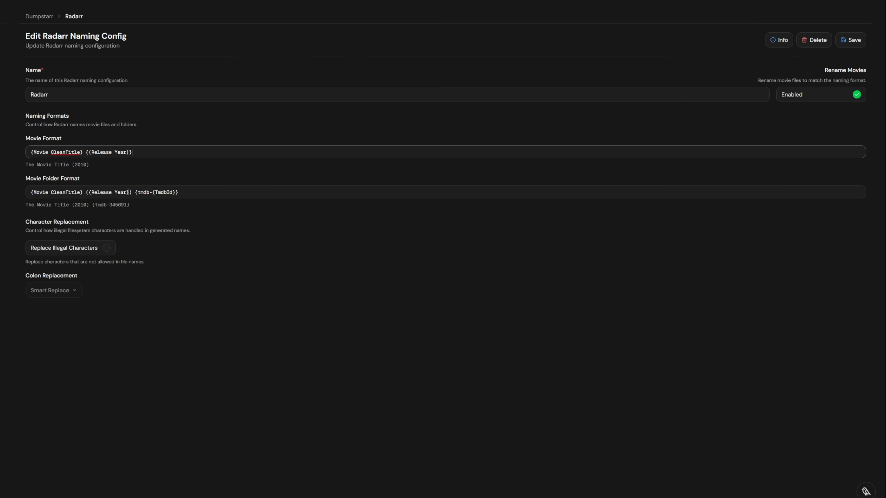
# - Shorten the movie folder format to {Movie CleanTitle} {(Release Year)}, enable replacement of illegal characters and save the naming config
pyautogui.moveTo(131, 191); pyautogui.dragTo(334, 191)
pyautogui.press('BackSpace')
pyautogui.click(253, 319)
pyautogui.click(107, 248)
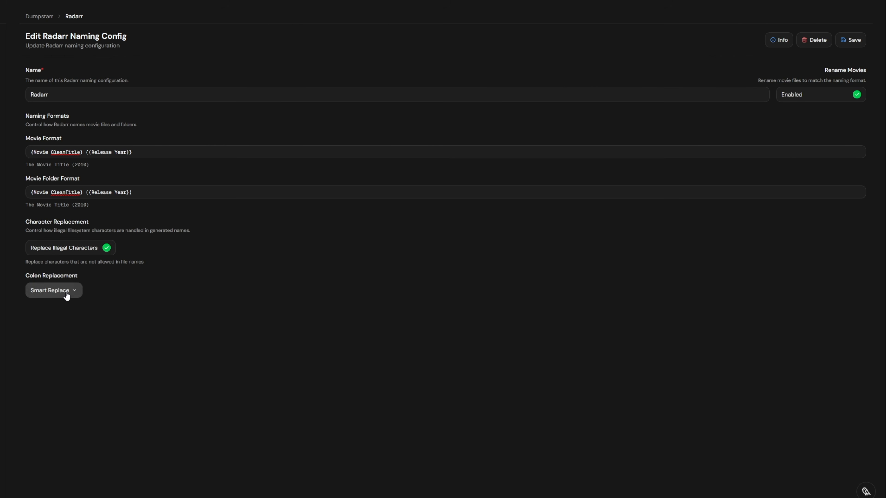
pyautogui.click(854, 43)
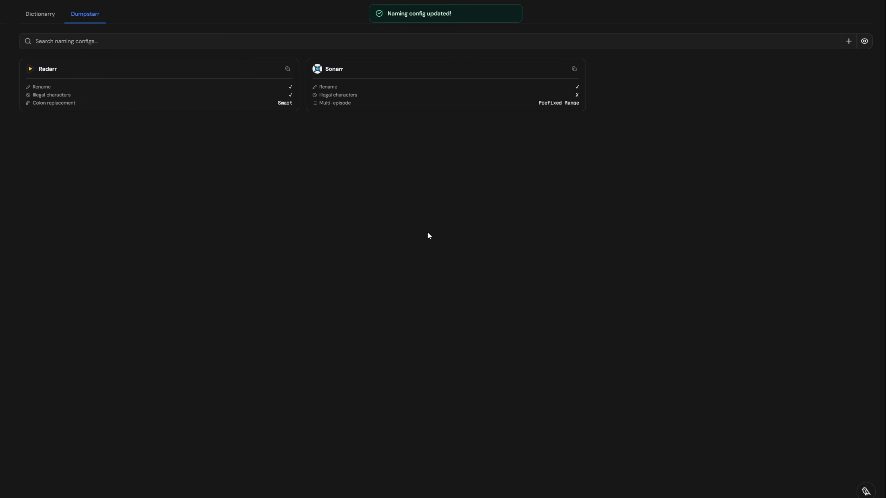
# - In the Dumpstarr Sonarr naming config, shorten the standard episode format to S{season:00}E{episode:00} - {Episode CleanTitle}
pyautogui.click(404, 98)
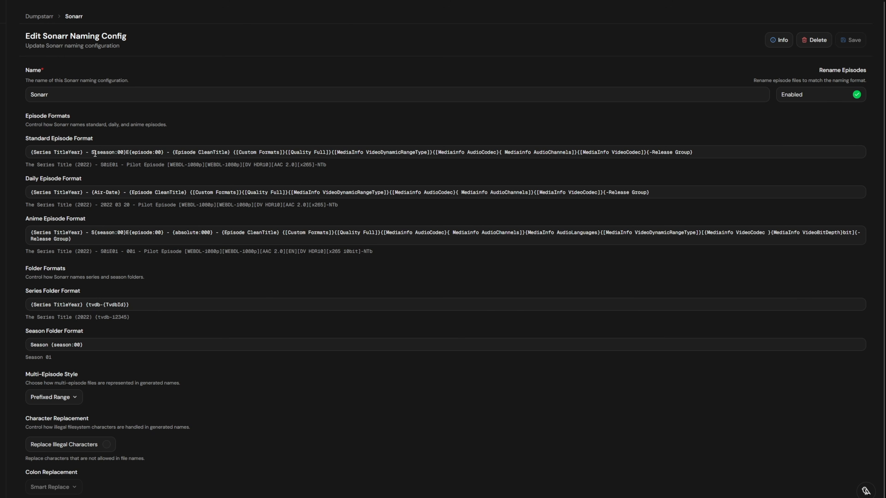
pyautogui.click(91, 153)
pyautogui.hotkey('shift', 'Home')
pyautogui.press('BackSpace')
pyautogui.press('Escape')
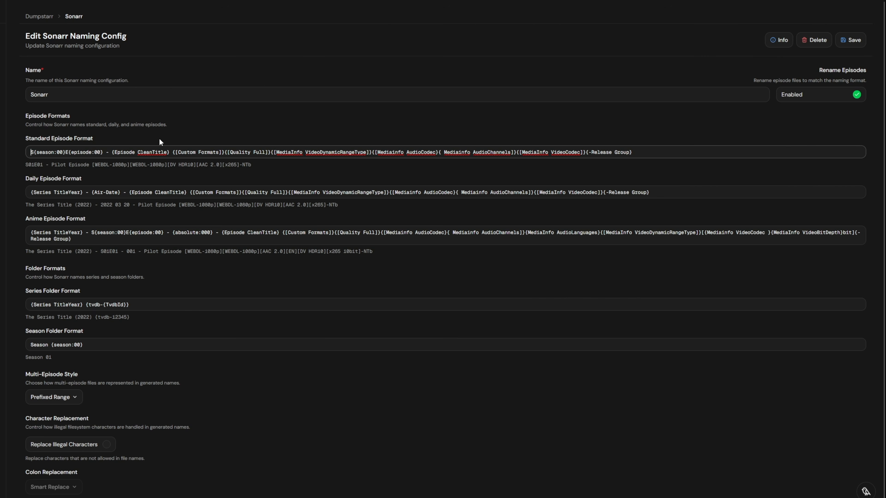
pyautogui.moveTo(171, 150); pyautogui.dragTo(675, 142)
pyautogui.press('BackSpace')
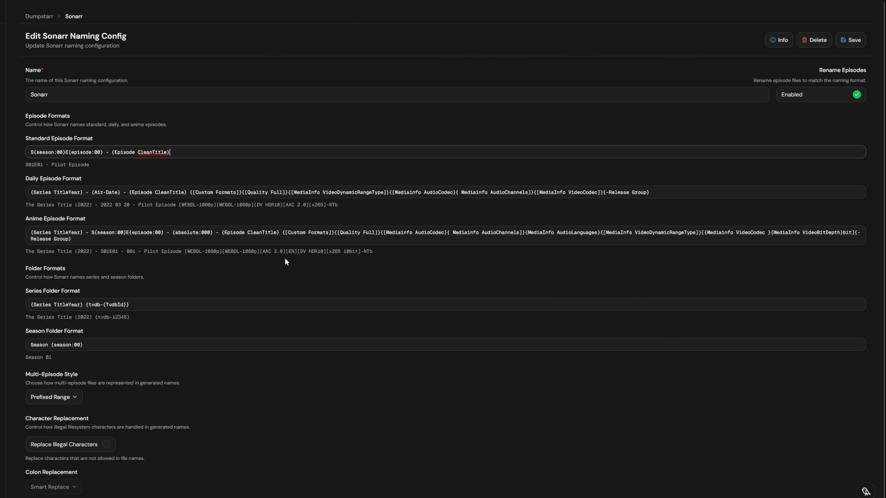
# - Shorten the series folder format to {Series TitleYear} by removing the tvdb ID part
pyautogui.scroll(-1, 286, 261)
pyautogui.moveTo(85, 298); pyautogui.dragTo(241, 286)
pyautogui.press('BackSpace')
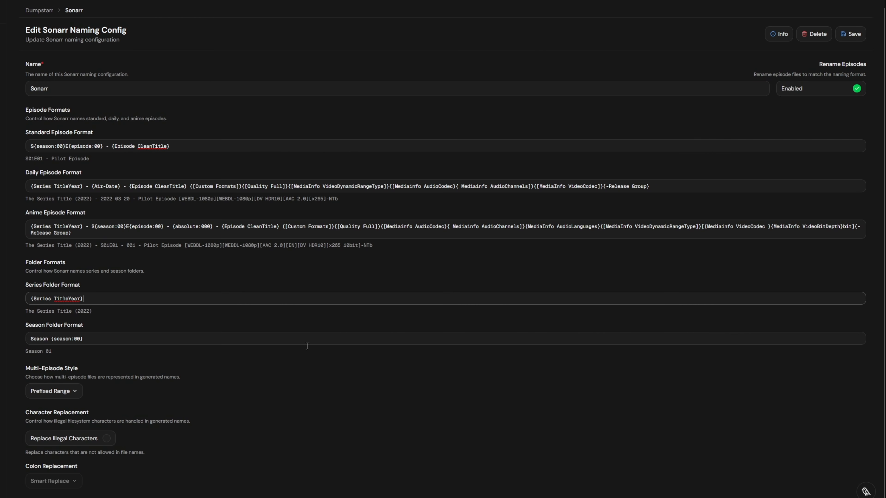
# - Try the unpadded {season:0} token in the season folder format and restore {season:00}
pyautogui.click(77, 339)
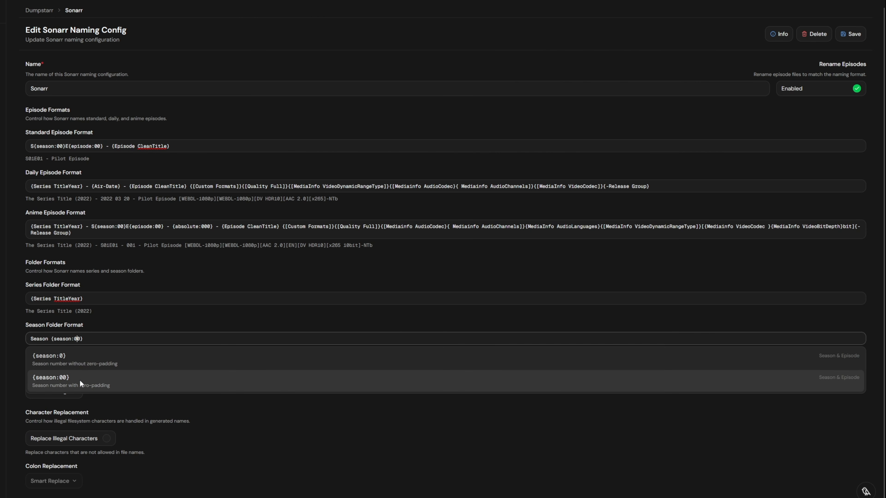
pyautogui.click(66, 359)
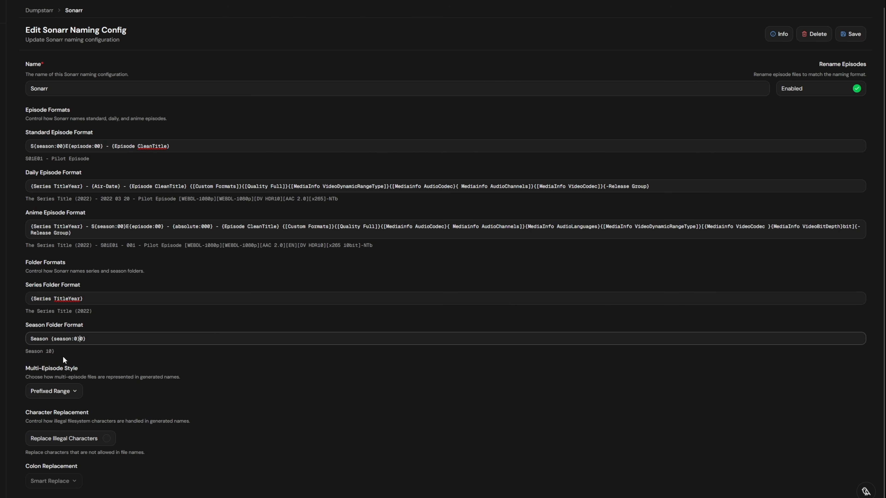
pyautogui.press('Delete')
pyautogui.press('Delete')
pyautogui.write('0')
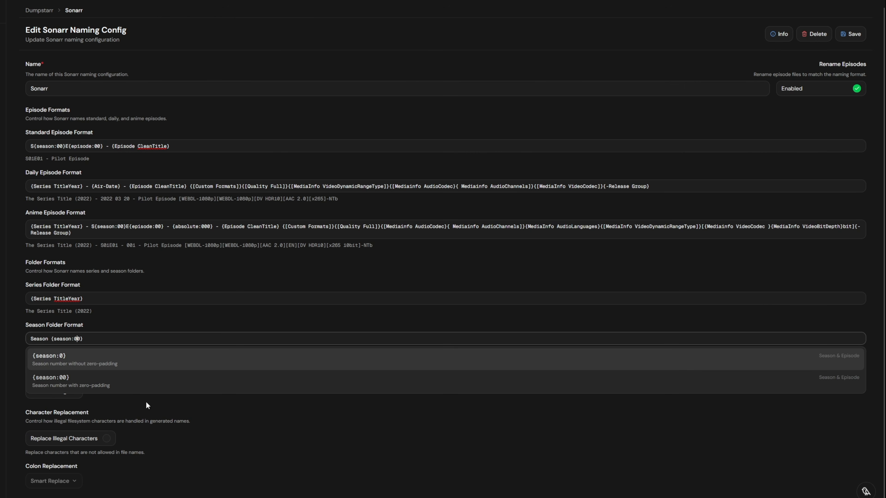
pyautogui.click(107, 401)
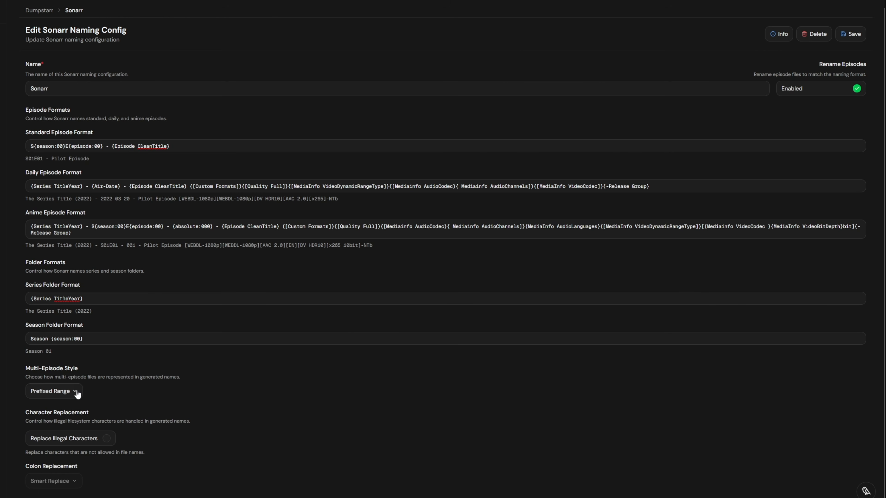
# - Check the multi-episode style options, enable replacement of illegal characters and save the Sonarr naming config
pyautogui.click(65, 391)
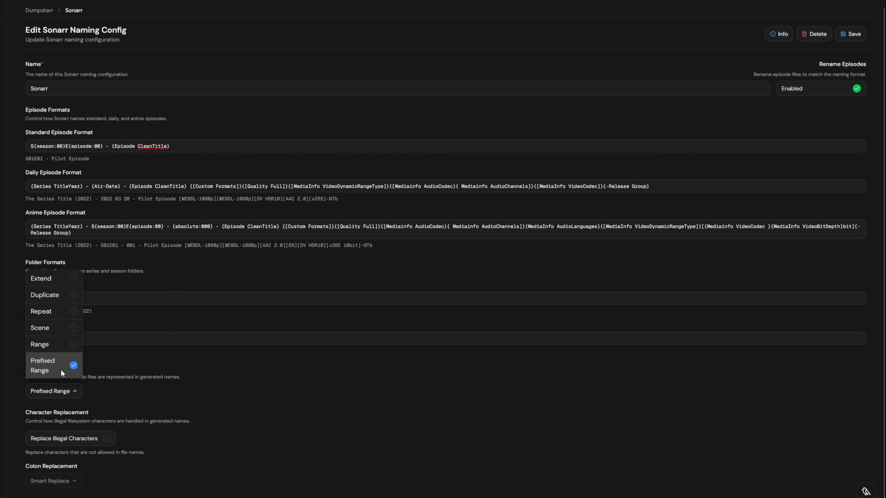
pyautogui.click(135, 395)
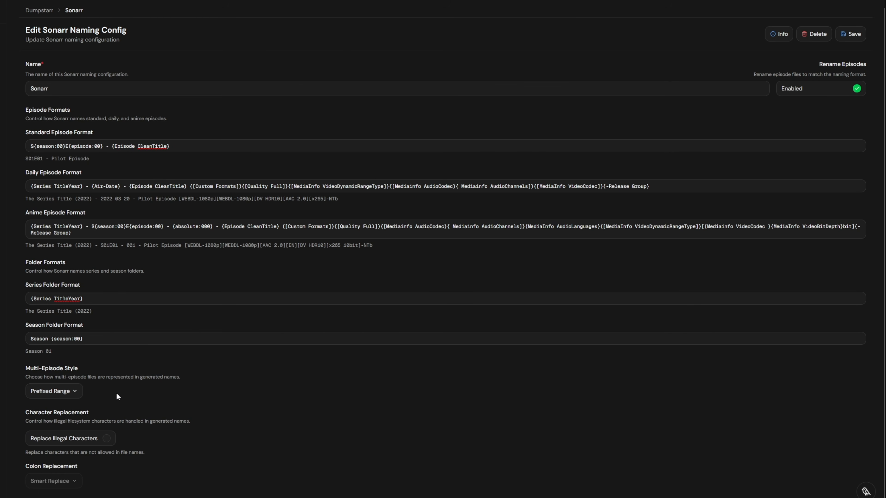
pyautogui.click(105, 439)
pyautogui.click(851, 34)
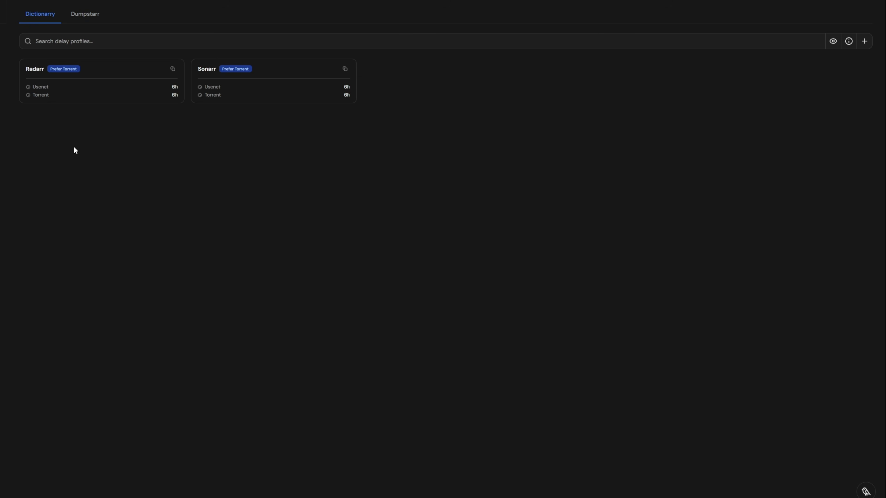
# - Set the protocol preference of Dumpstarr's Default Delay profile to Only Usenet and save the changes
pyautogui.click(85, 24)
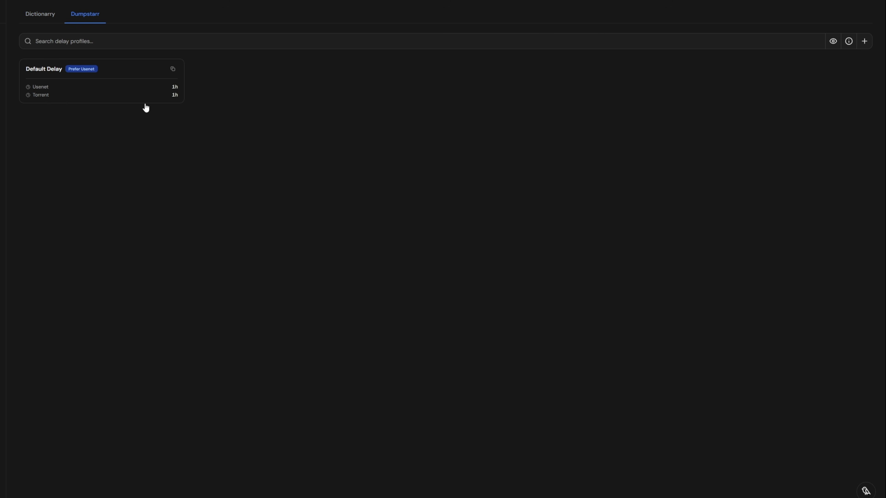
pyautogui.click(108, 72)
pyautogui.click(109, 128)
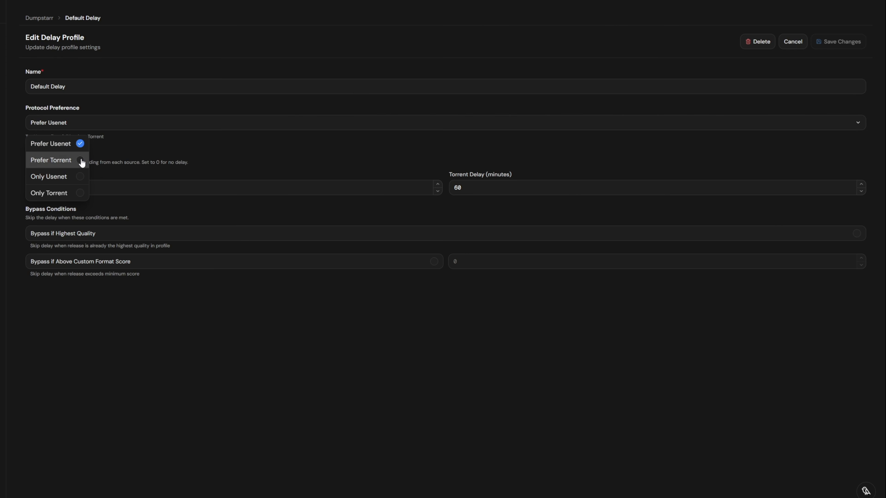
pyautogui.click(82, 177)
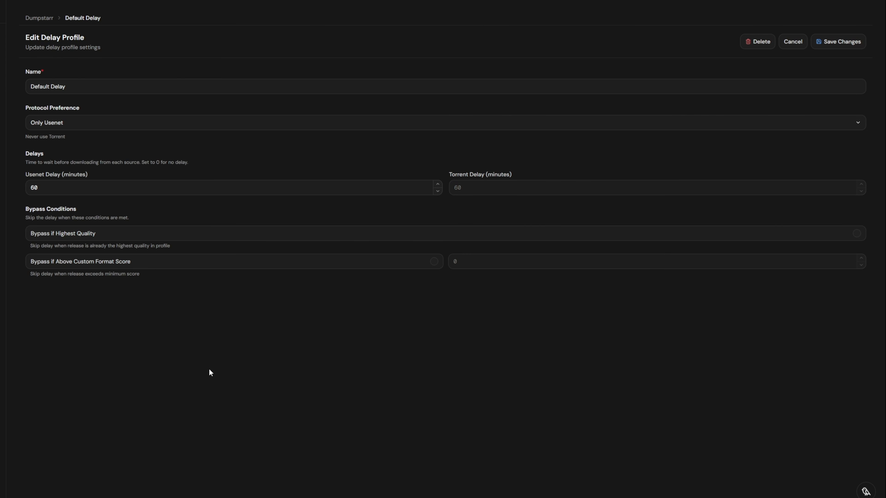
pyautogui.click(842, 39)
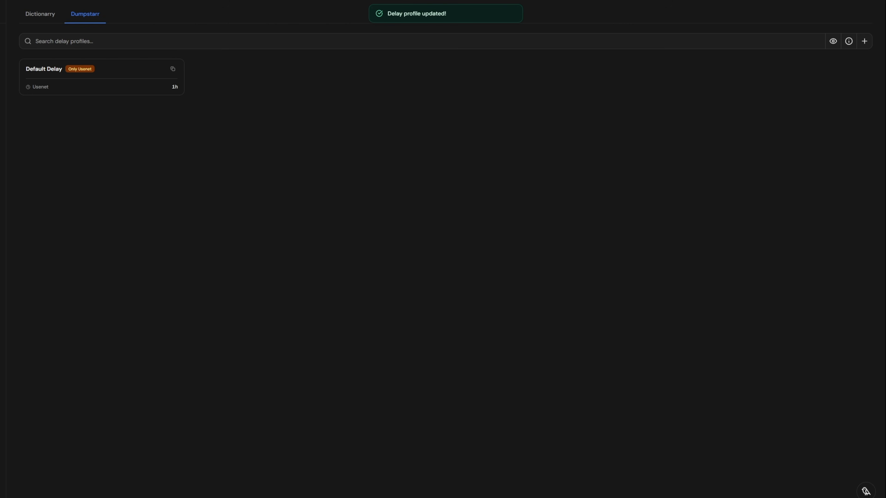
# - In the Radarr instance's sync configuration, choose Dumpstarr / Radarr for naming, quality definitions and media settings, and save the media management section with the Manual trigger
pyautogui.hotkey('alt', 'Left')
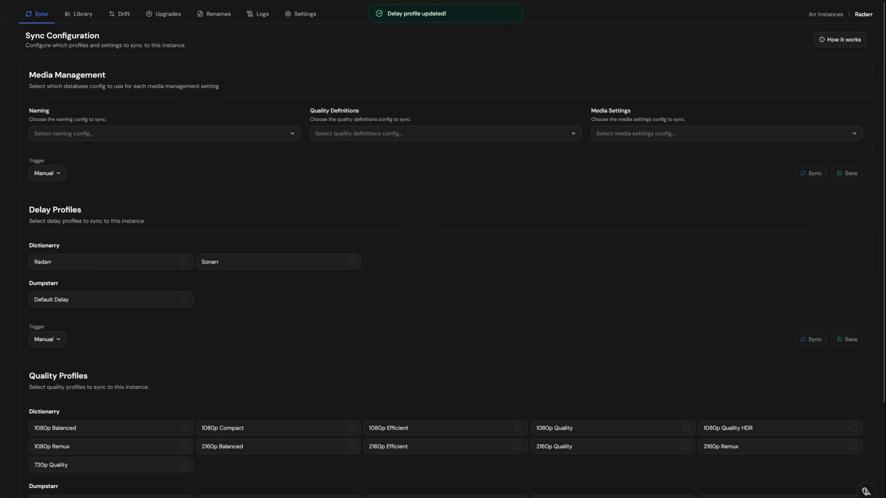
pyautogui.click(160, 134)
pyautogui.click(358, 218)
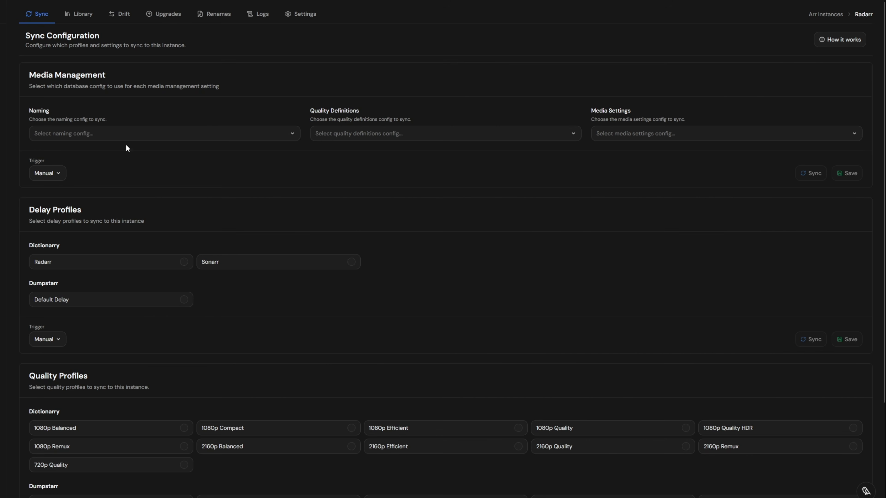
pyautogui.click(143, 136)
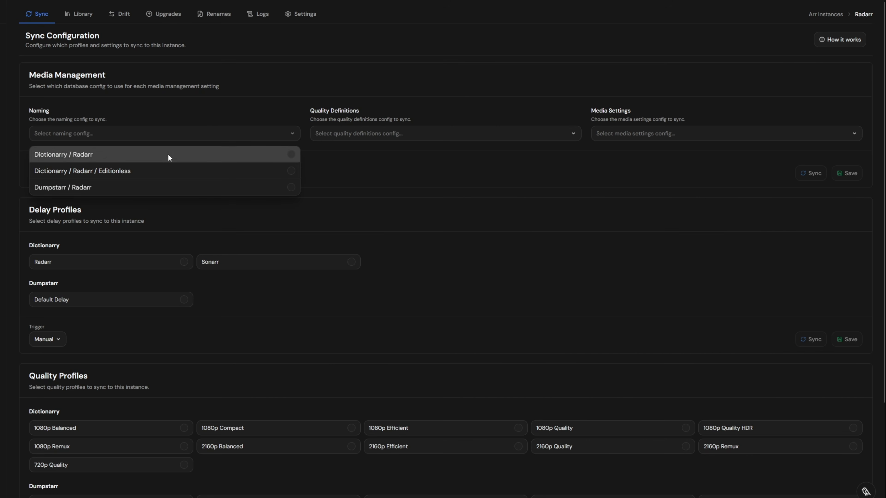
pyautogui.click(181, 186)
pyautogui.click(456, 134)
pyautogui.click(448, 171)
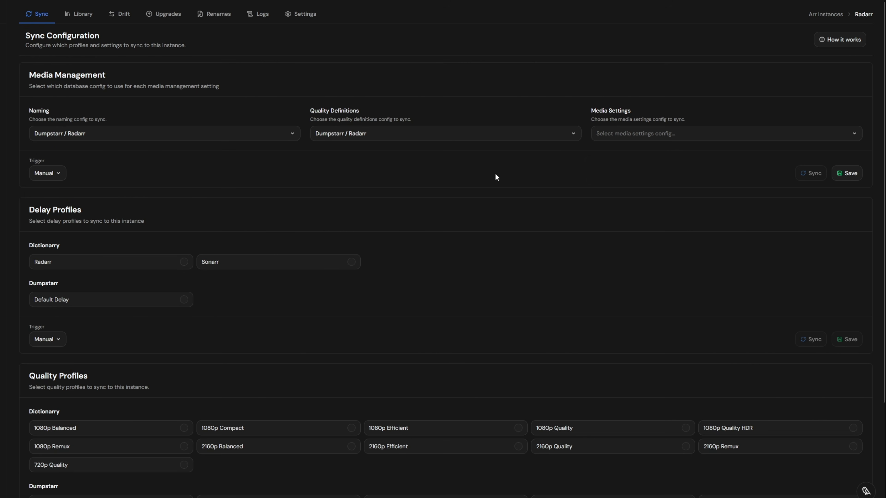
pyautogui.click(682, 133)
pyautogui.click(664, 175)
pyautogui.click(58, 173)
pyautogui.click(58, 173)
pyautogui.click(840, 176)
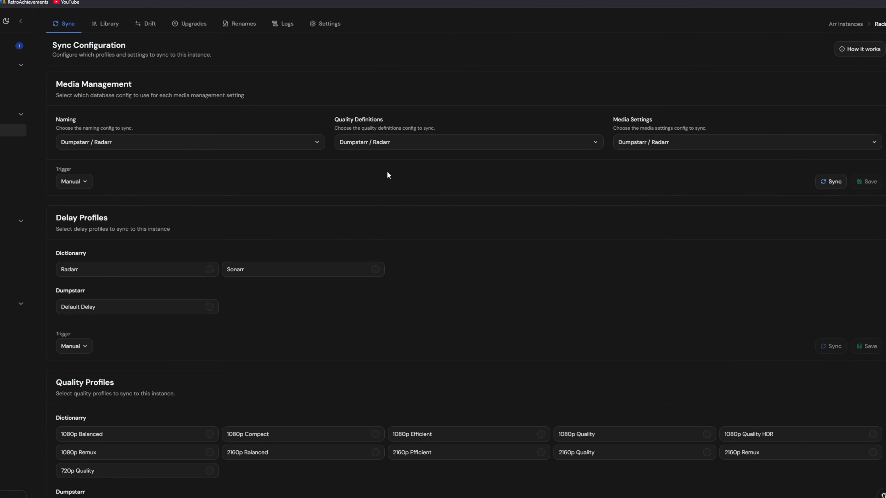
# - Select Dumpstarr's Default Delay as the delay profile to sync to the Radarr instance and save that section
pyautogui.scroll(-1, 300, 209)
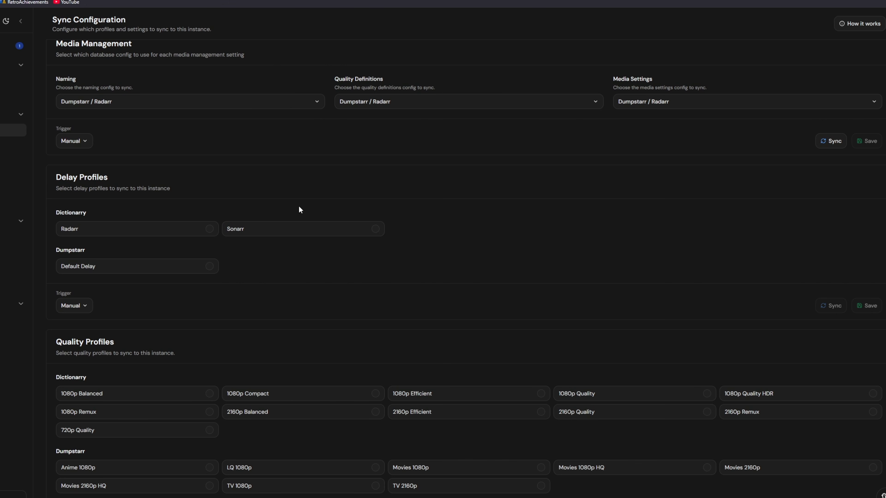
pyautogui.click(210, 267)
pyautogui.scroll(-2, 303, 279)
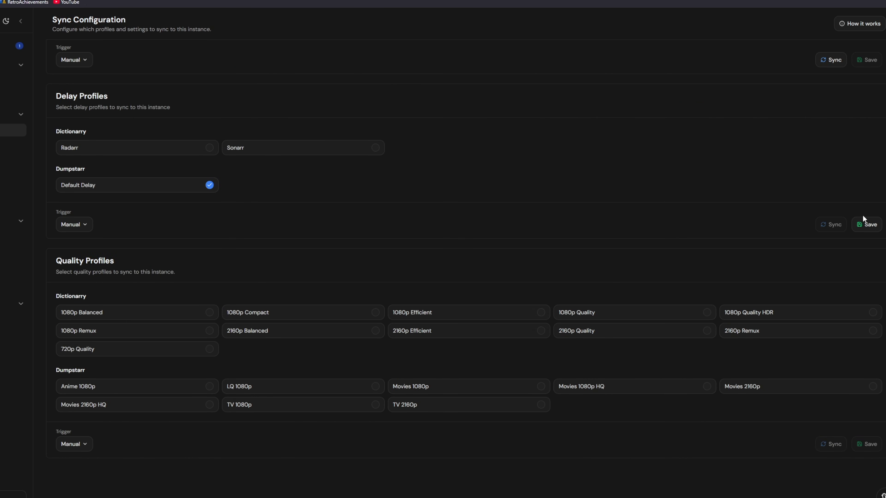
pyautogui.click(865, 226)
# - Select the Dumpstarr quality profiles LQ 1080p, TV 1080p, Movies 1080p and Movies 1080p HQ for syncing and save the selection
pyautogui.scroll(-1, 440, 239)
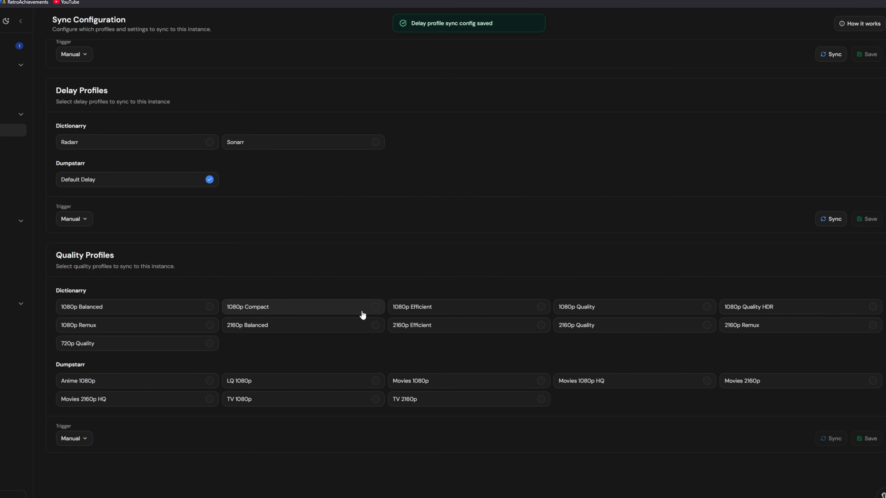
pyautogui.click(336, 386)
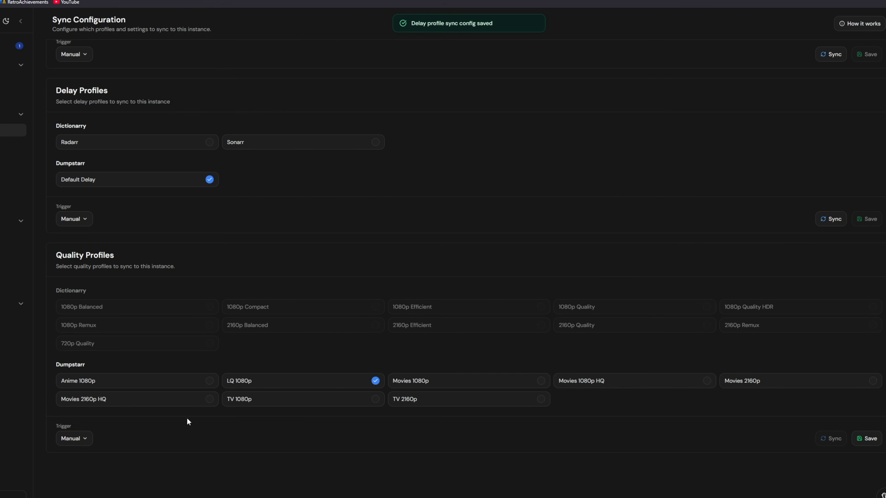
pyautogui.click(281, 406)
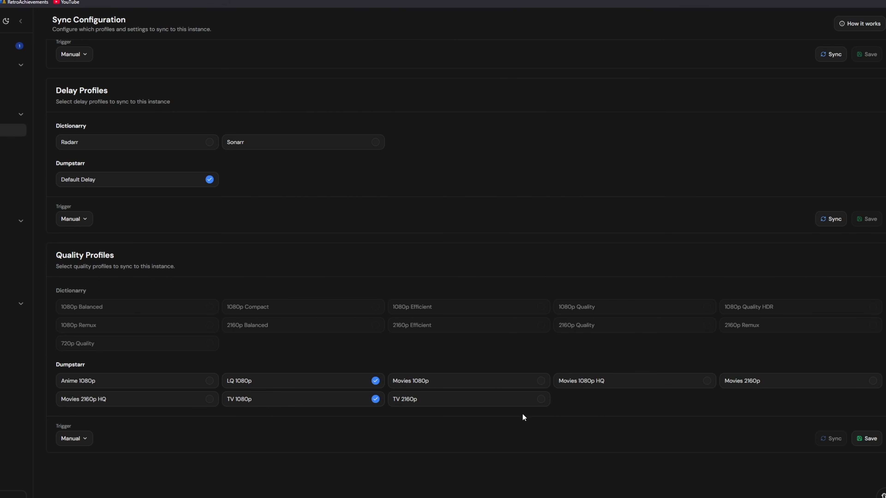
pyautogui.click(513, 382)
pyautogui.click(575, 385)
pyautogui.click(860, 440)
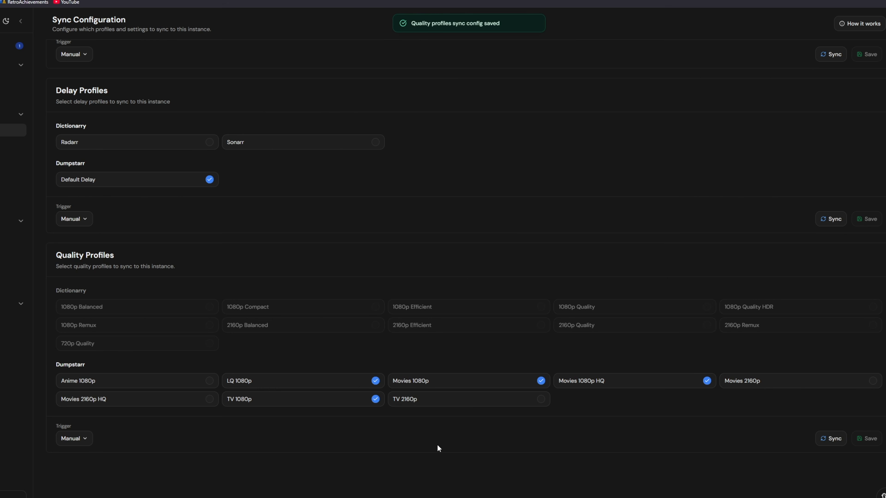
# - Review the saved sync sections and sync the media management settings to the Radarr instance
pyautogui.scroll(4, 429, 432)
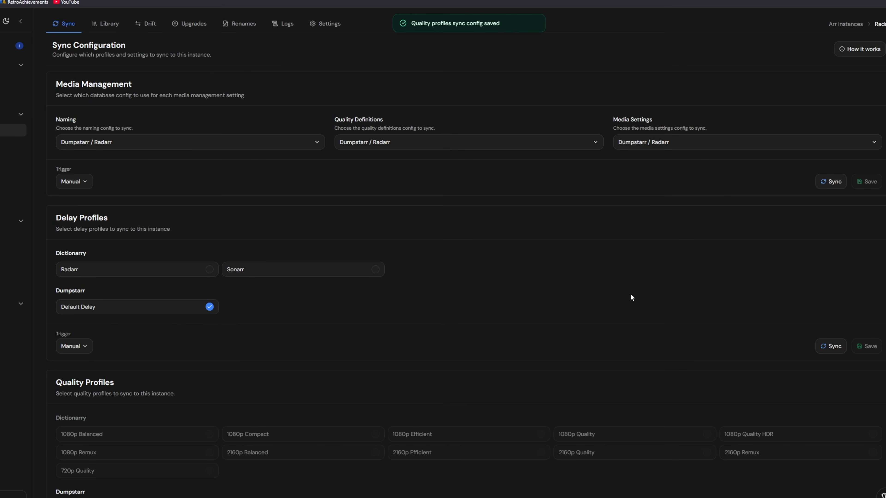
pyautogui.scroll(-4, 630, 297)
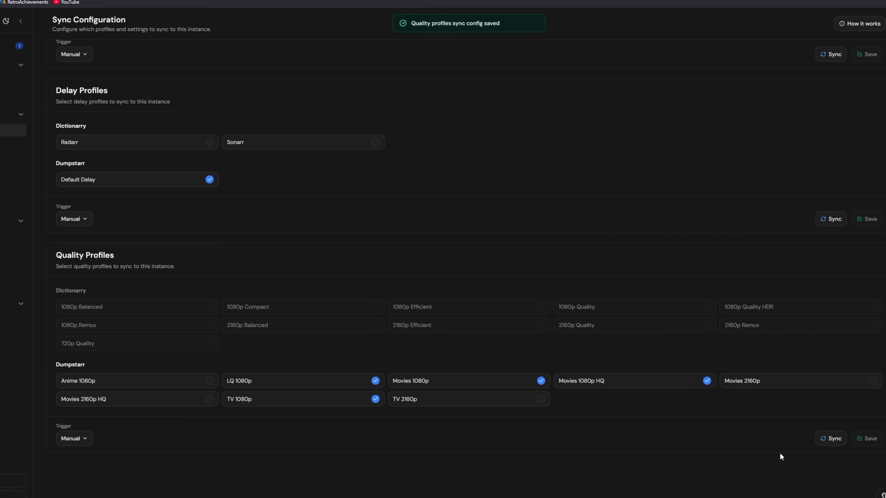
pyautogui.scroll(4, 779, 452)
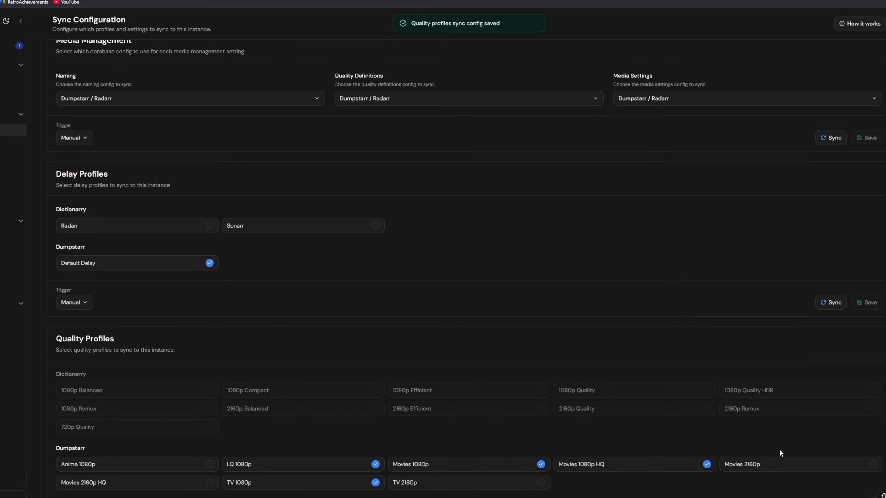
pyautogui.scroll(-1, 795, 414)
pyautogui.scroll(-4, 795, 415)
pyautogui.scroll(5, 799, 391)
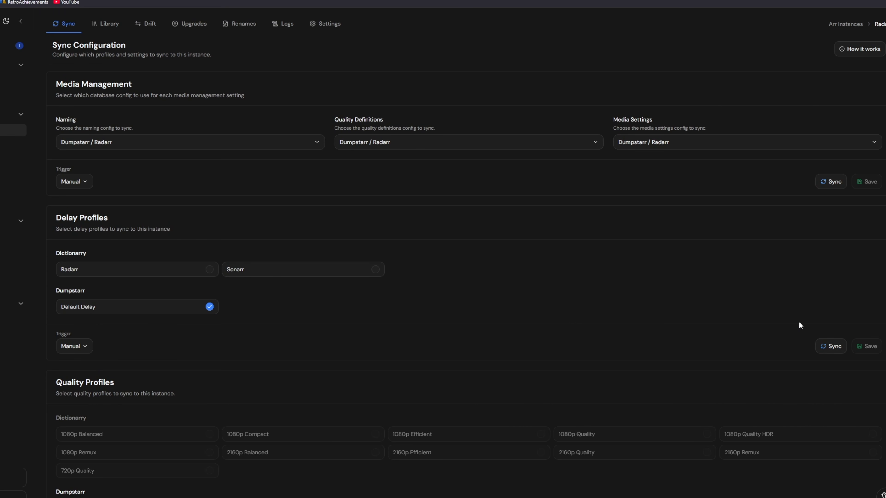
pyautogui.click(836, 181)
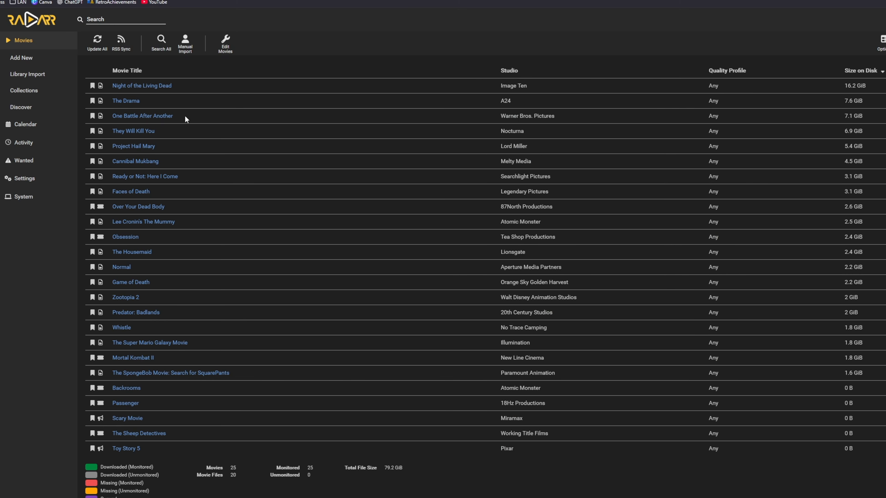
# - In Radarr, open the profile settings and delete the HD - 720p/1080p quality profile
pyautogui.click(45, 180)
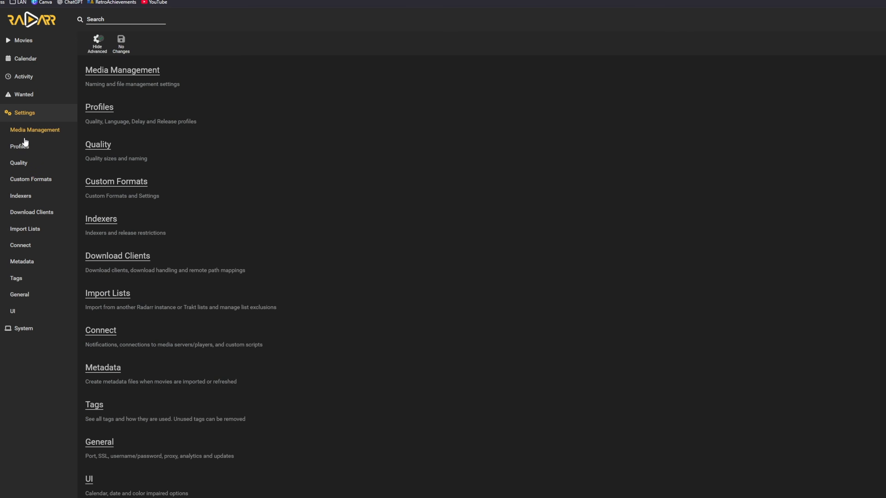
pyautogui.click(20, 147)
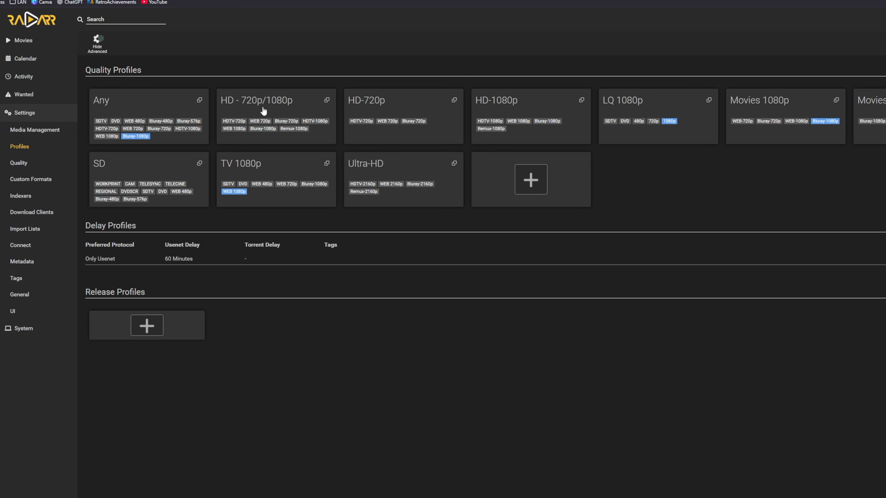
pyautogui.click(294, 106)
pyautogui.click(264, 479)
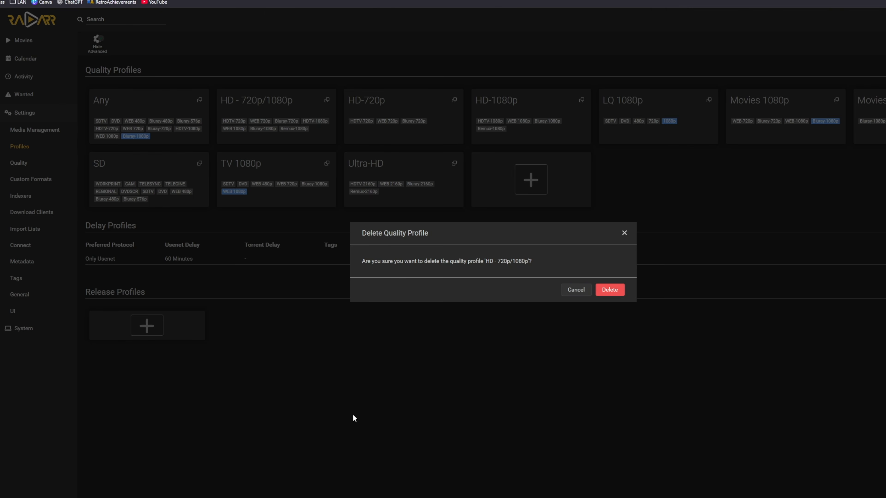
pyautogui.click(605, 294)
# - Delete the HD-720p, HD-1080p, SD and Ultra-HD quality profiles from Radarr
pyautogui.click(265, 104)
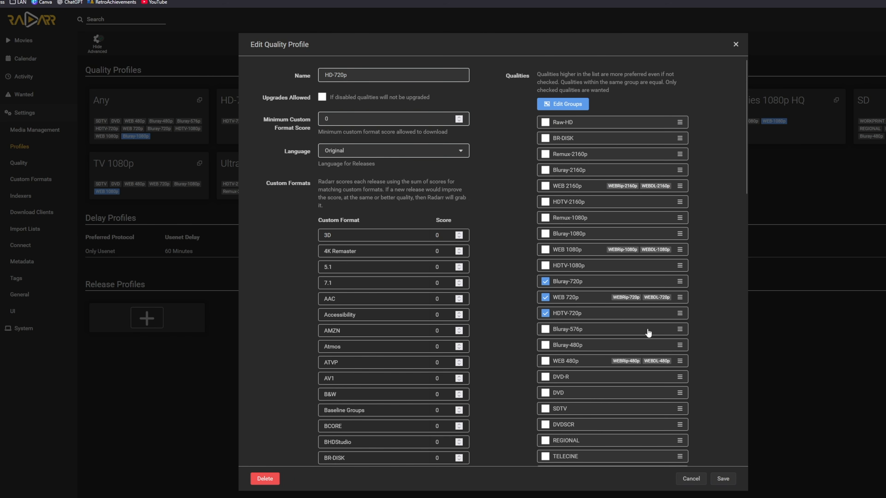
pyautogui.click(265, 478)
pyautogui.click(613, 295)
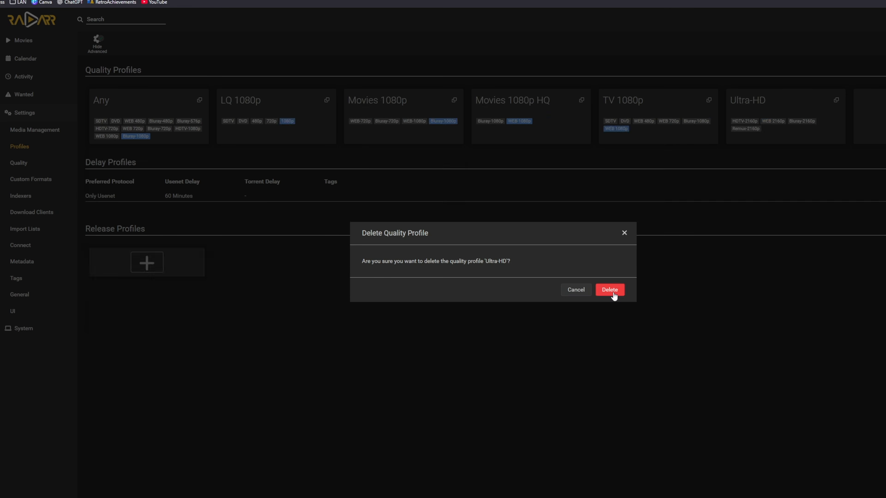
pyautogui.click(613, 294)
# - Delete the TV 1080p quality profile and check whether the Any profile can be deleted
pyautogui.click(642, 104)
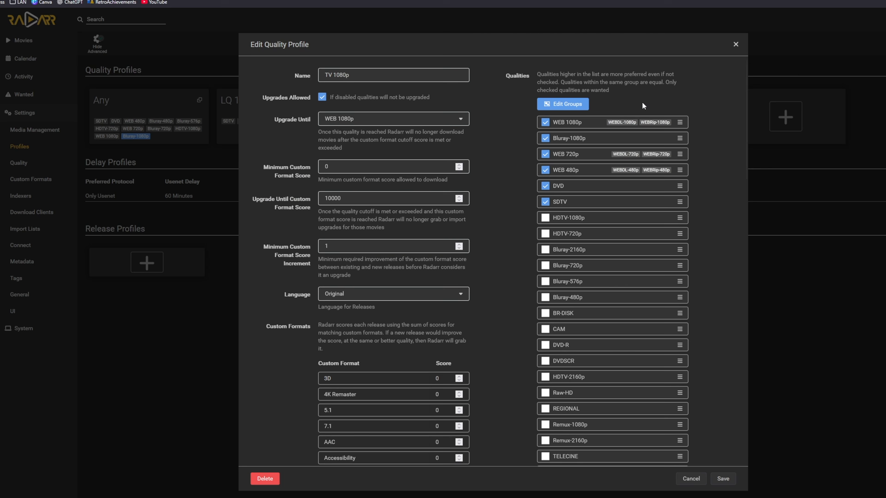
pyautogui.click(264, 480)
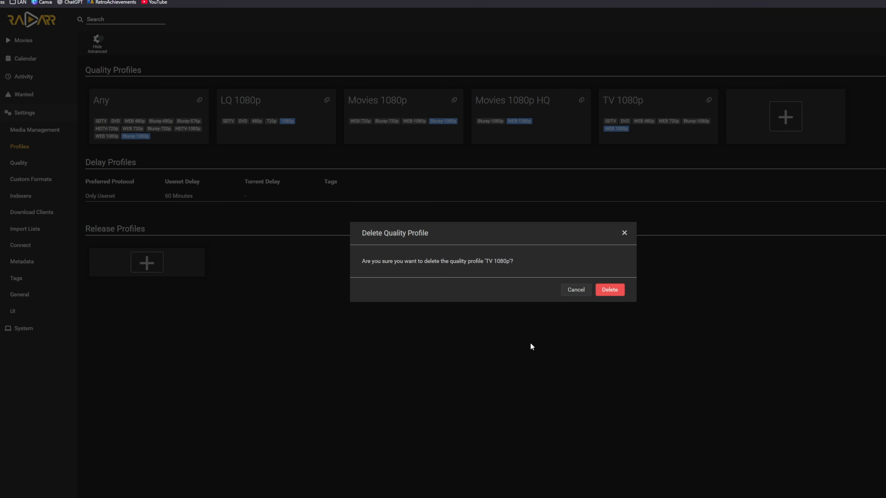
pyautogui.click(616, 290)
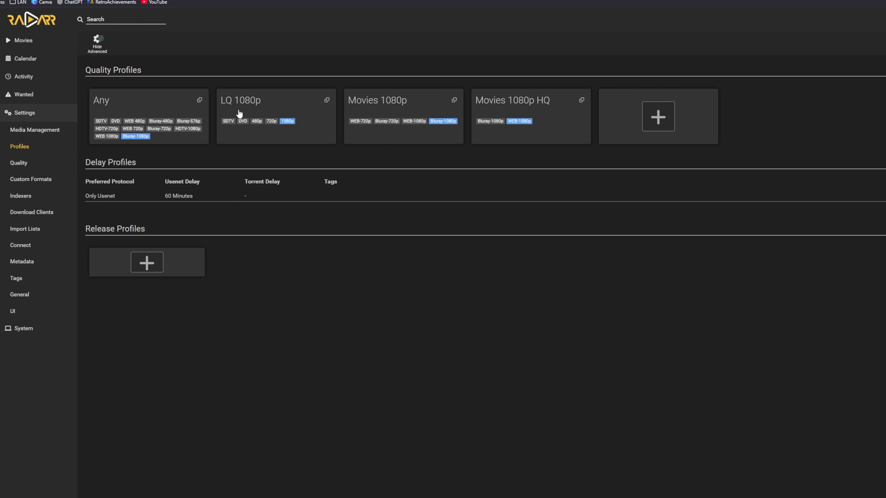
pyautogui.click(136, 99)
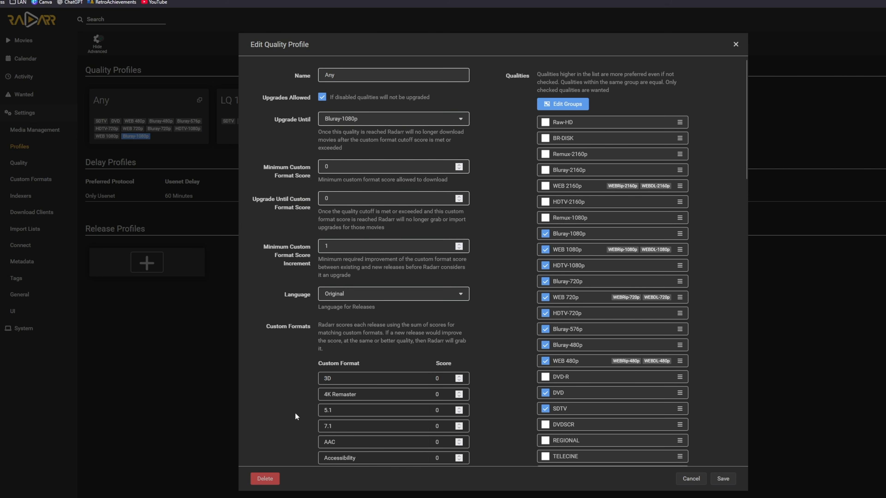
pyautogui.click(701, 483)
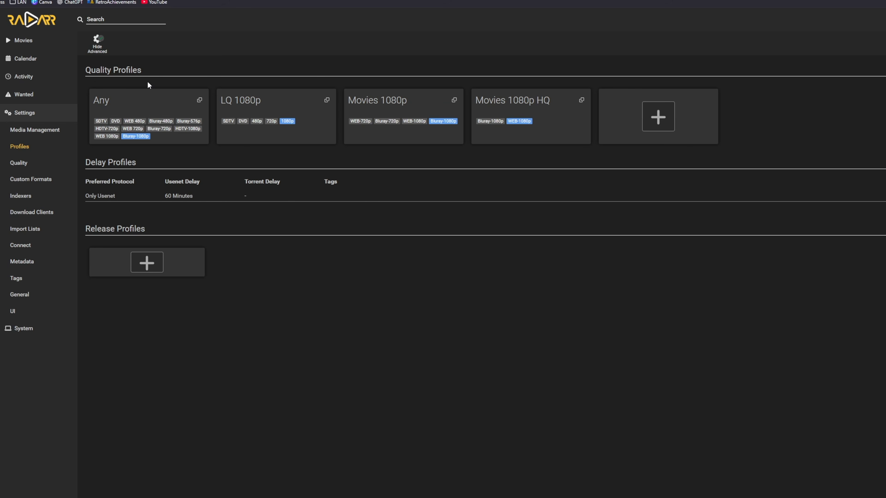
# - Select all movies in the library and change their quality profile to Movies 1080p
pyautogui.click(27, 40)
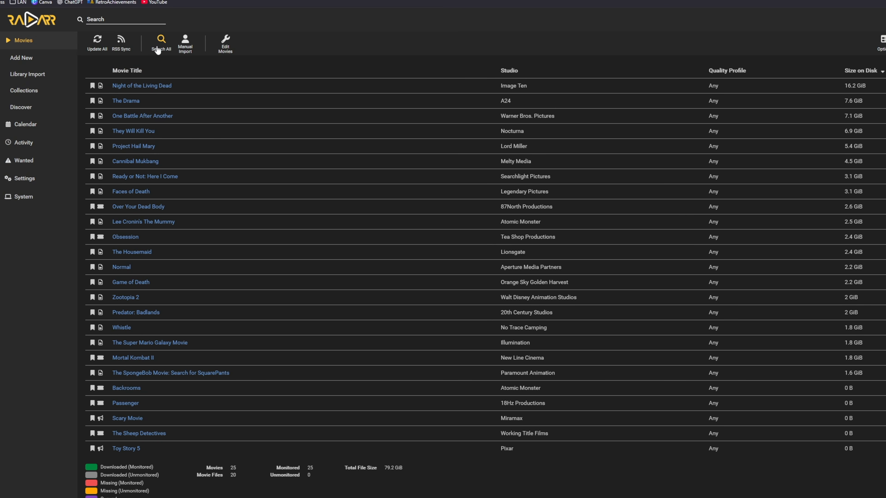
pyautogui.click(227, 47)
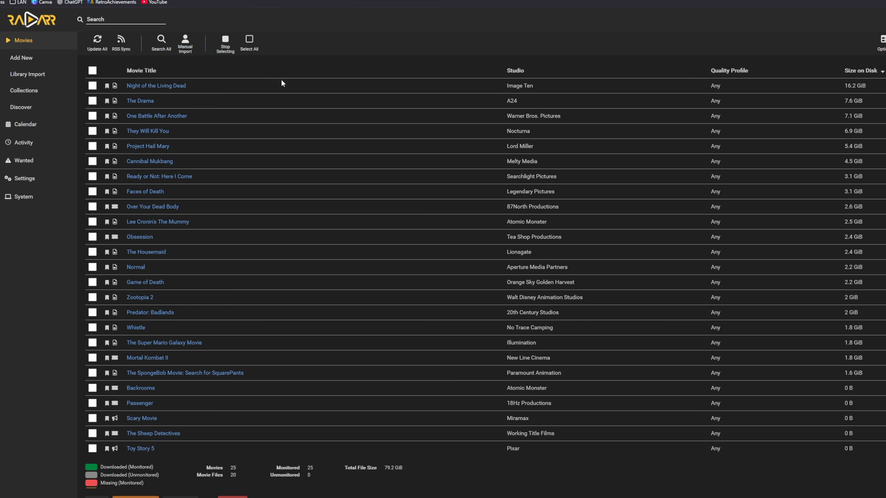
pyautogui.click(93, 71)
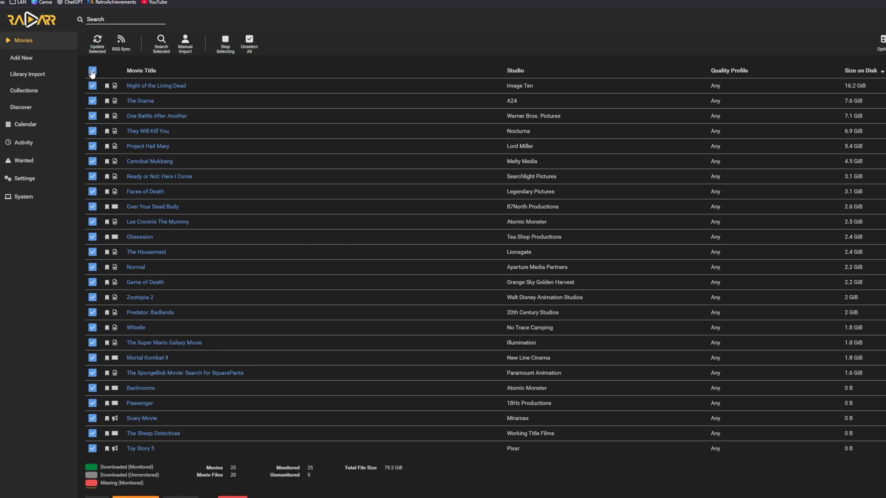
pyautogui.click(97, 496)
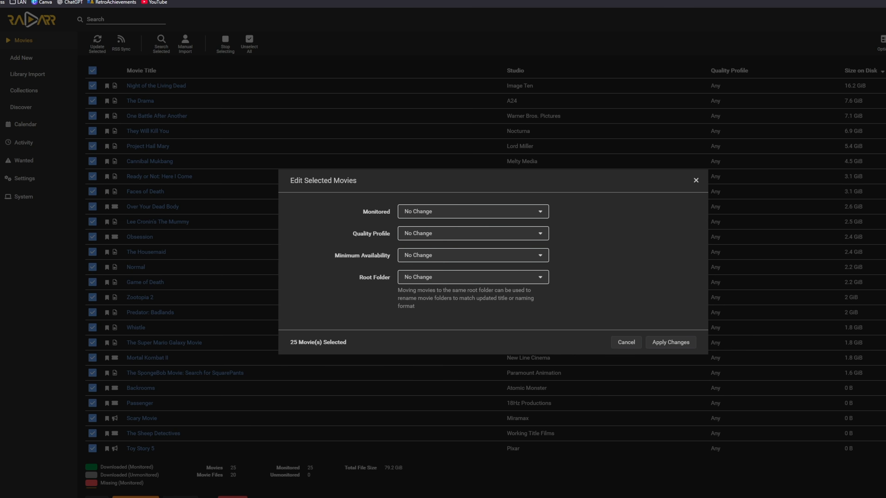
pyautogui.click(433, 234)
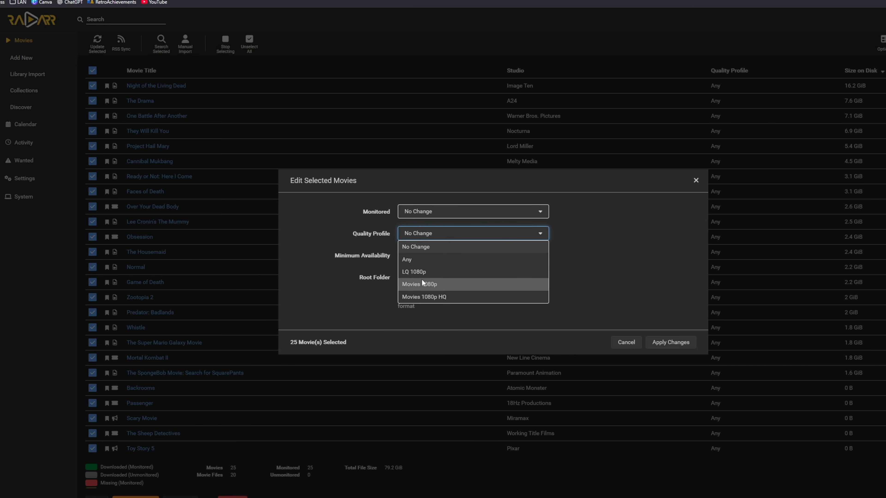
pyautogui.click(423, 284)
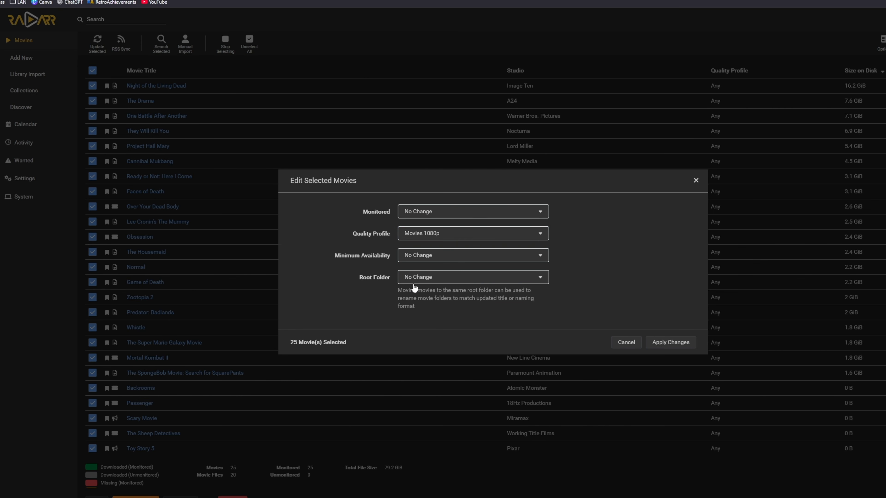
pyautogui.click(664, 342)
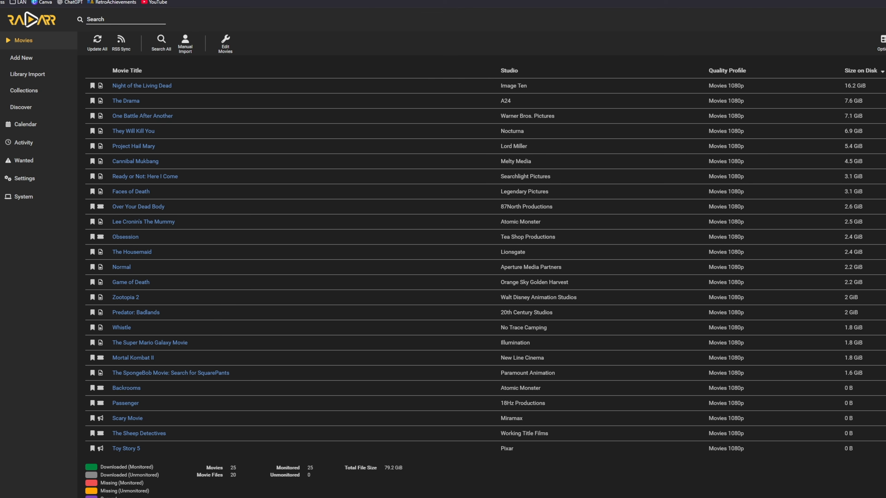
# - Reopen the Any quality profile in the profile settings, review its options and custom format scores, and close it without saving
pyautogui.click(34, 177)
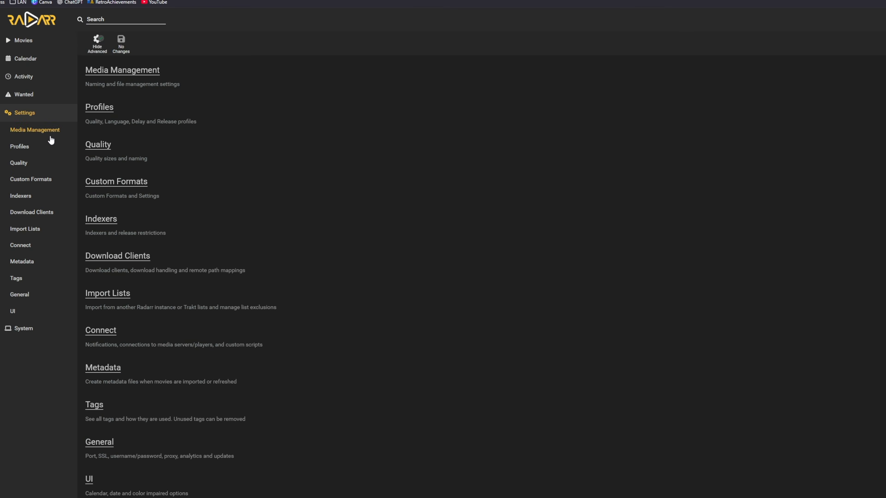
pyautogui.click(48, 147)
pyautogui.click(163, 113)
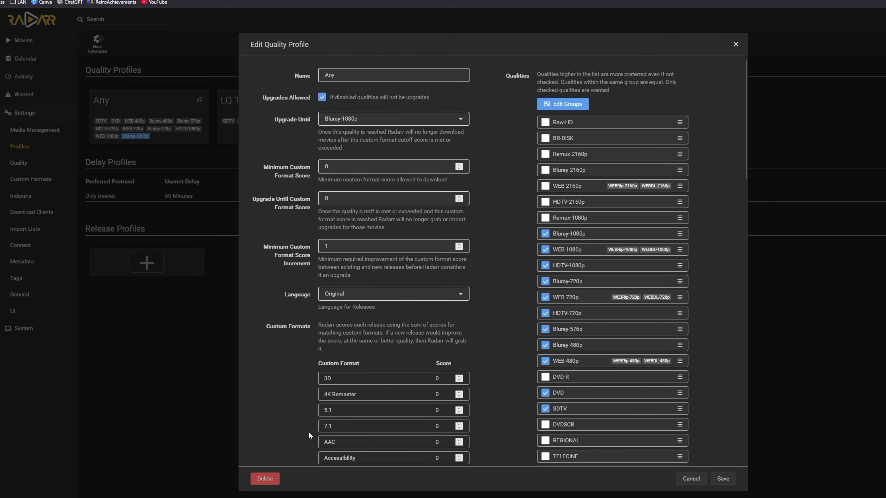
pyautogui.scroll(-12, 505, 283)
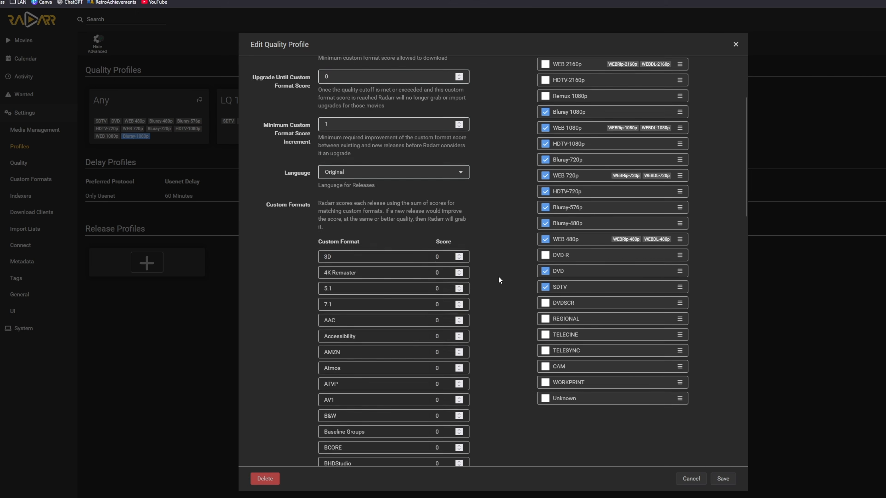
pyautogui.scroll(-10, 498, 314)
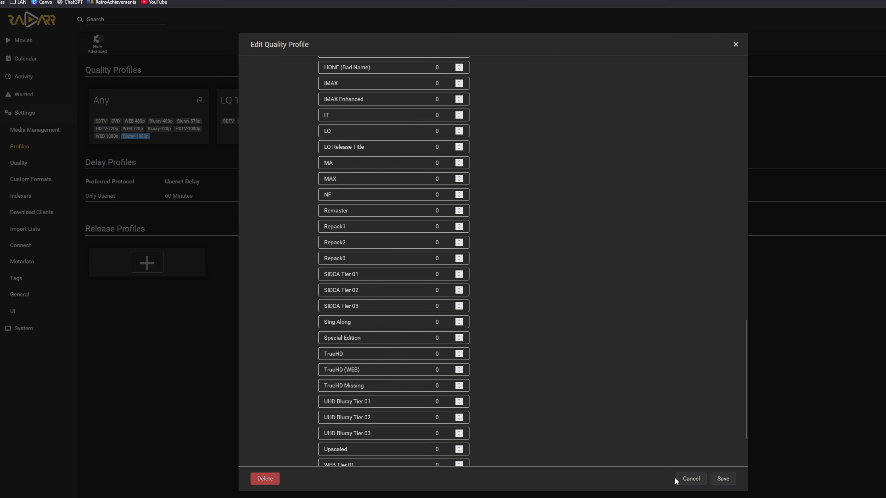
pyautogui.click(685, 479)
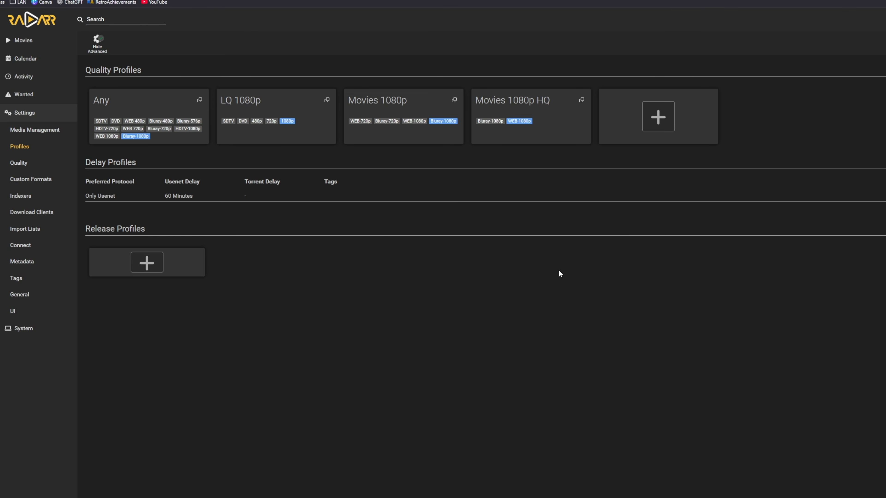
# - Open the LQ 1080p quality profile and examine its upgrade settings, allowed qualities and custom format scores
pyautogui.click(259, 103)
pyautogui.scroll(-3, 506, 255)
pyautogui.scroll(3, 506, 254)
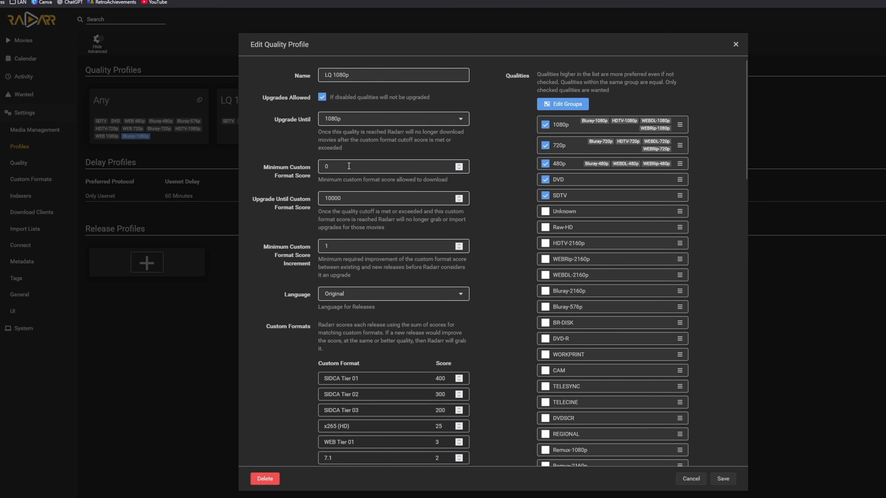
pyautogui.scroll(-1, 424, 172)
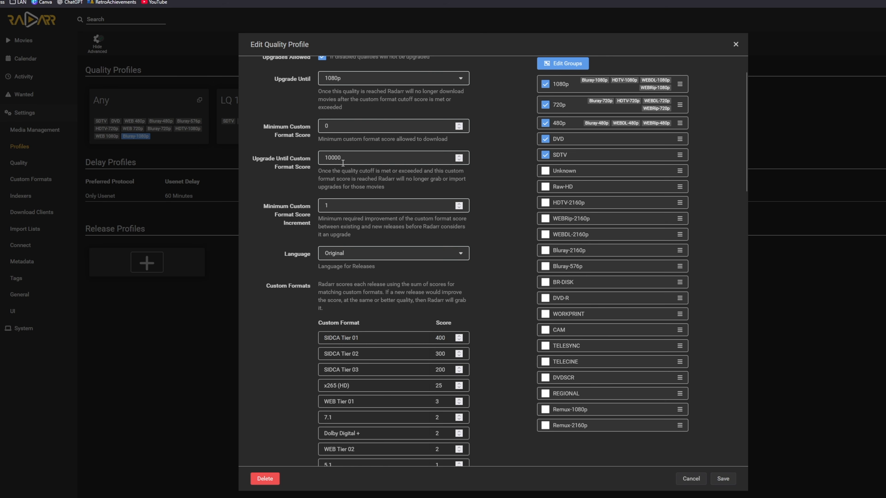
pyautogui.scroll(-17, 343, 163)
pyautogui.scroll(-5, 423, 242)
pyautogui.scroll(14, 401, 182)
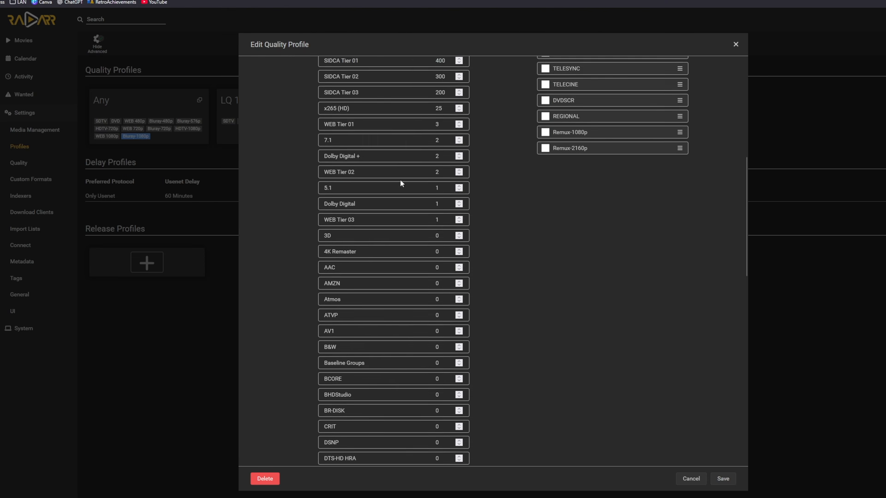
pyautogui.scroll(9, 401, 183)
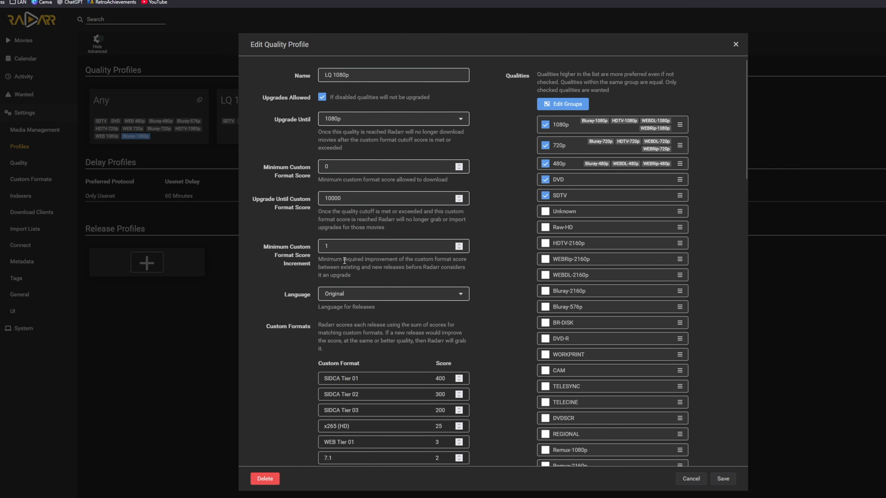
pyautogui.scroll(-5, 484, 276)
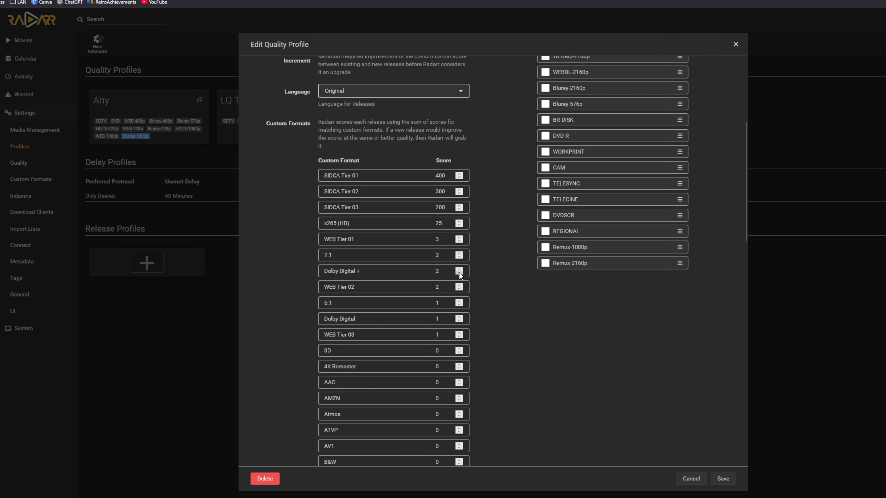
pyautogui.scroll(5, 384, 238)
pyautogui.scroll(-4, 349, 202)
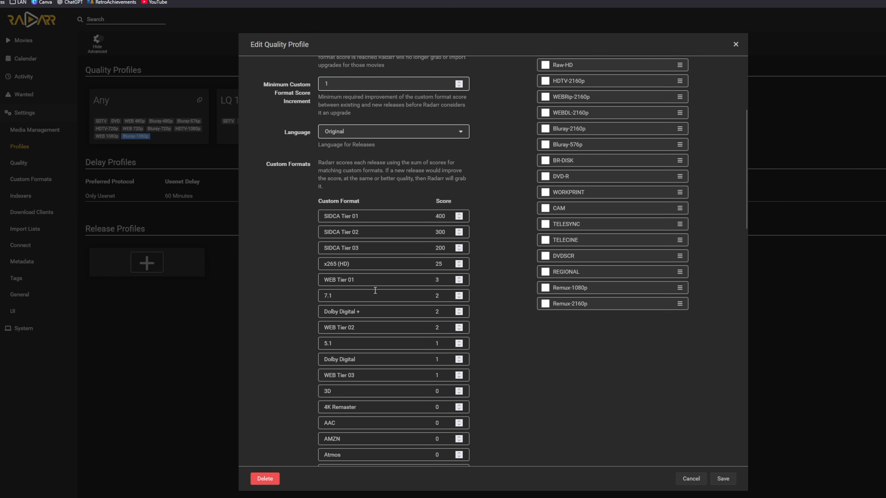
pyautogui.scroll(5, 431, 313)
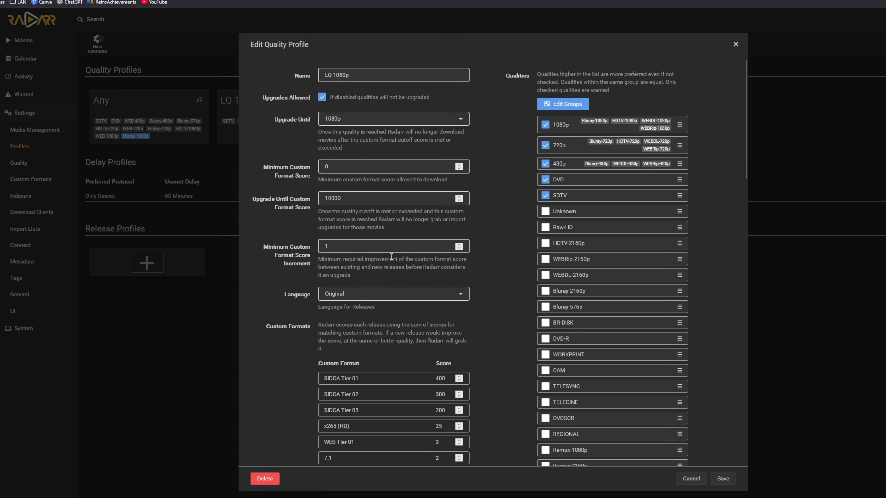
pyautogui.scroll(-3, 392, 405)
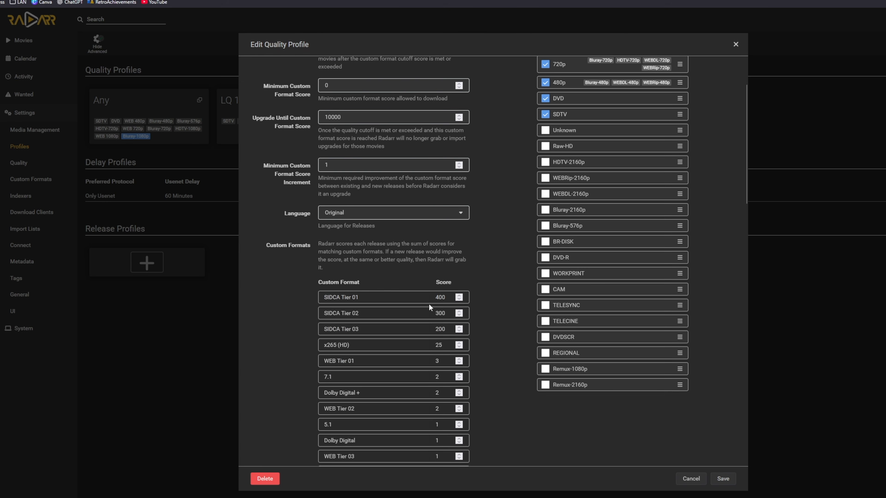
# - Try a minimum custom format score increment of 10 in the LQ 1080p profile, compare it with the format scores, and revert it
pyautogui.click(350, 166)
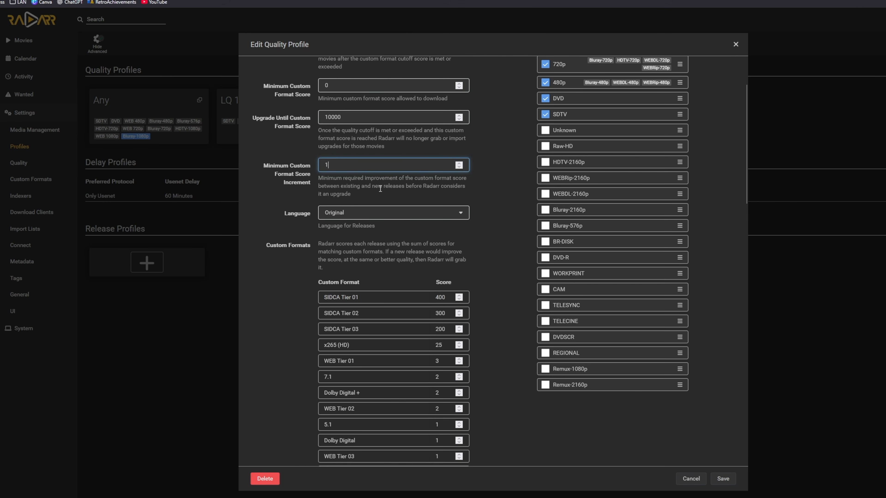
pyautogui.write('0')
pyautogui.scroll(-3, 415, 300)
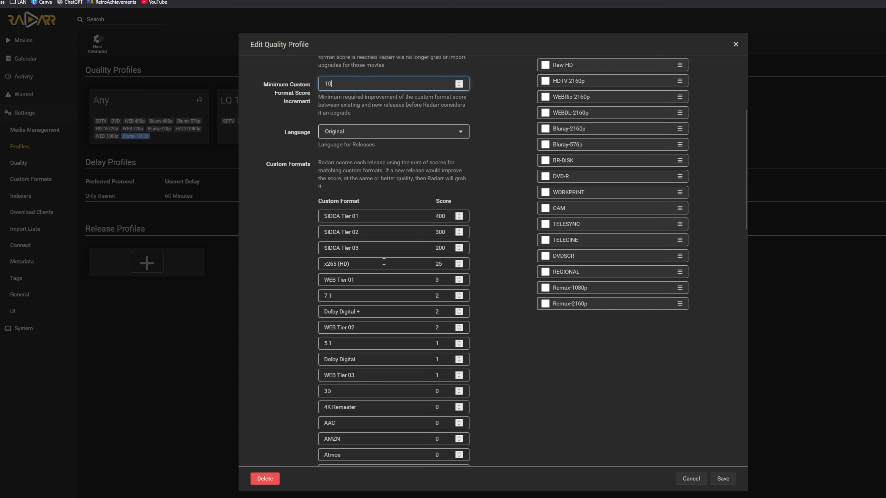
pyautogui.scroll(-3, 417, 279)
pyautogui.scroll(6, 418, 279)
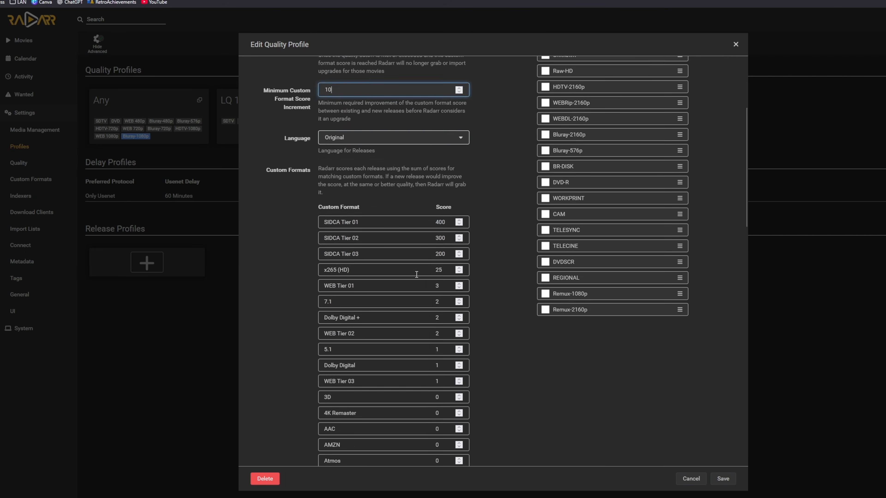
pyautogui.scroll(2, 432, 269)
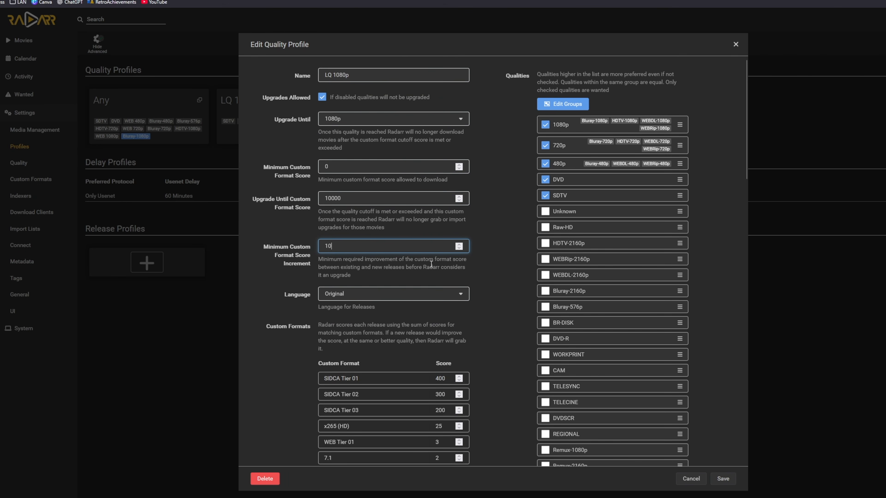
pyautogui.press('BackSpace')
# - Look through the LQ 1080p profile's custom formats and set the NF format's score to 1000
pyautogui.scroll(-15, 480, 187)
pyautogui.scroll(-8, 463, 200)
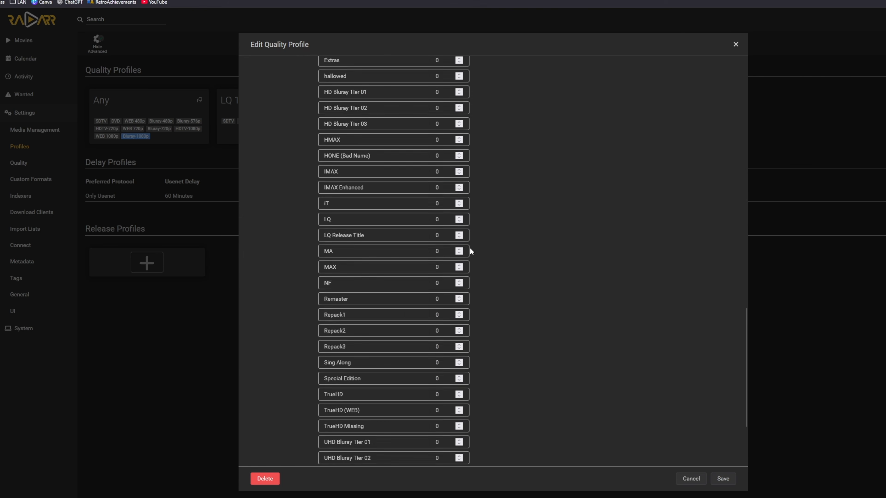
pyautogui.scroll(10, 495, 286)
pyautogui.scroll(8, 535, 280)
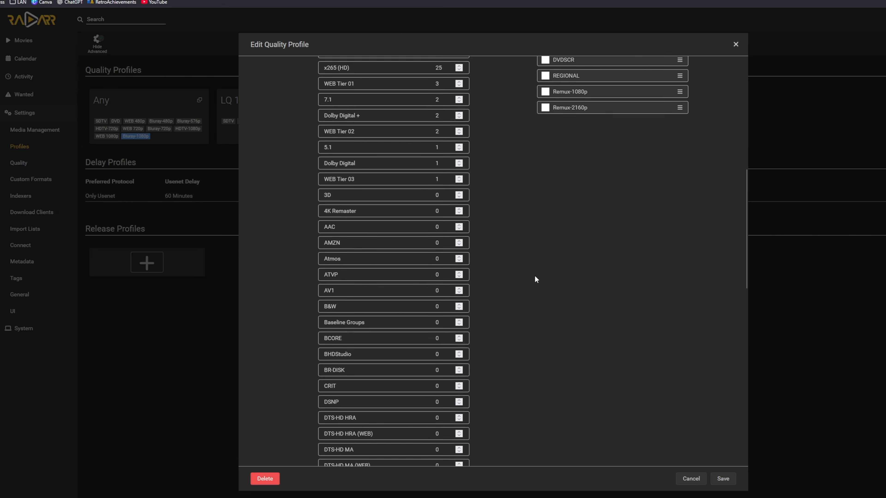
pyautogui.scroll(-10, 535, 280)
pyautogui.scroll(-1, 535, 277)
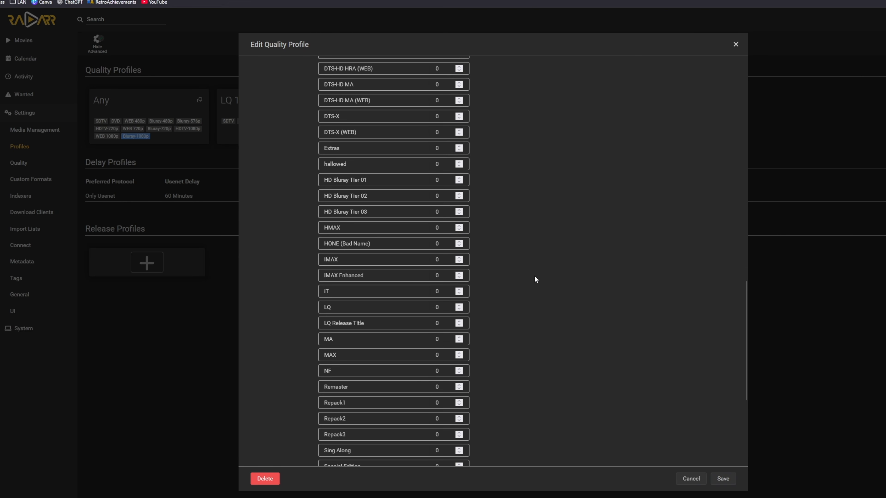
pyautogui.scroll(-1, 547, 274)
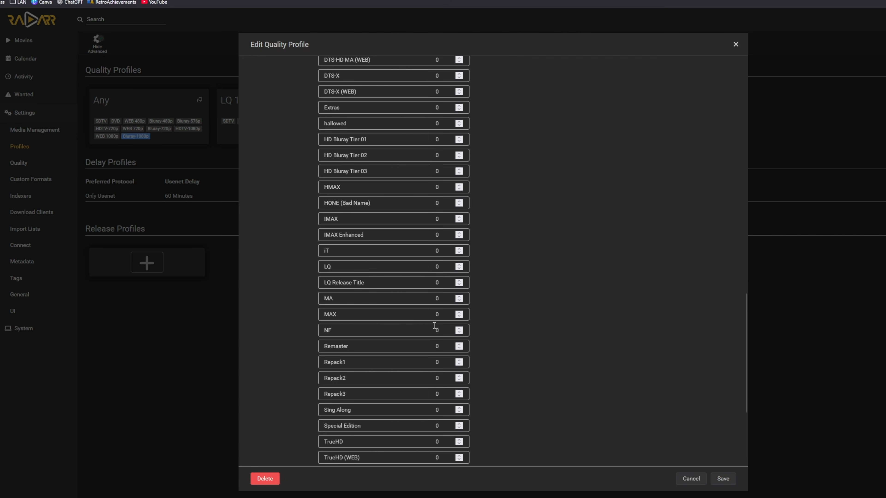
pyautogui.doubleClick(440, 330)
pyautogui.write('1000')
pyautogui.click(639, 299)
# - Compare the NF score with the other custom format scores and save the LQ 1080p profile
pyautogui.scroll(15, 583, 241)
pyautogui.scroll(-2, 430, 238)
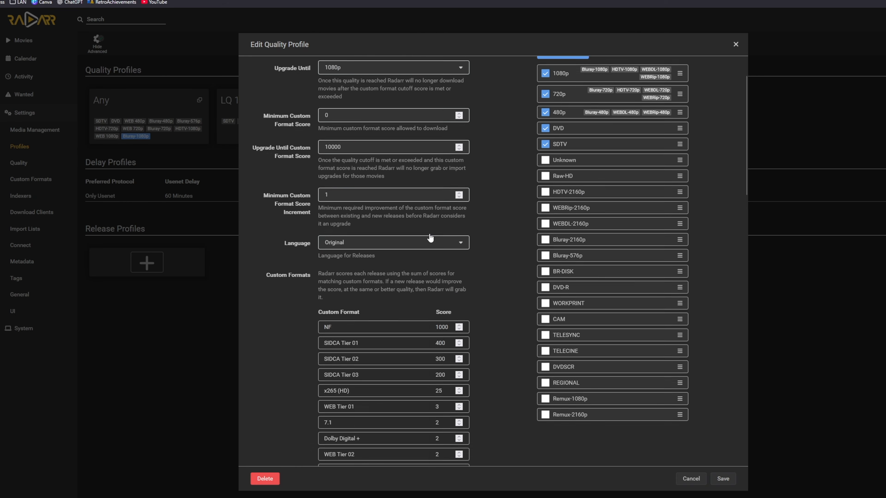
pyautogui.scroll(-1, 431, 238)
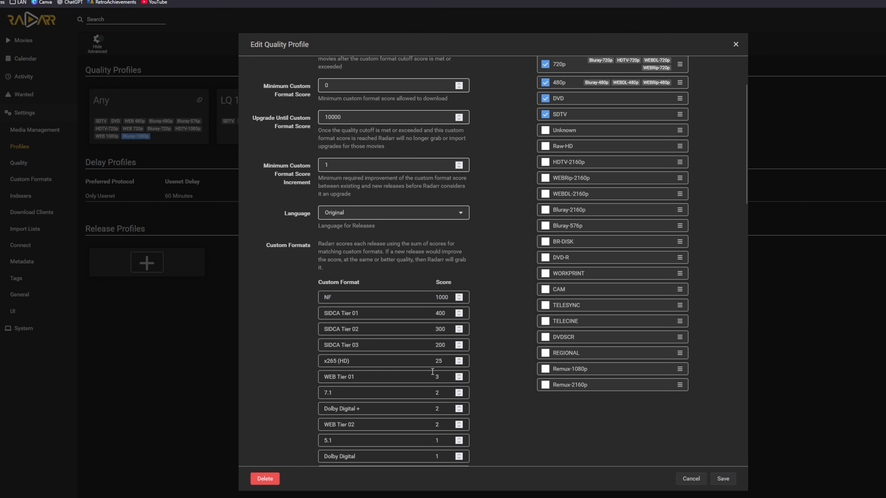
pyautogui.click(722, 478)
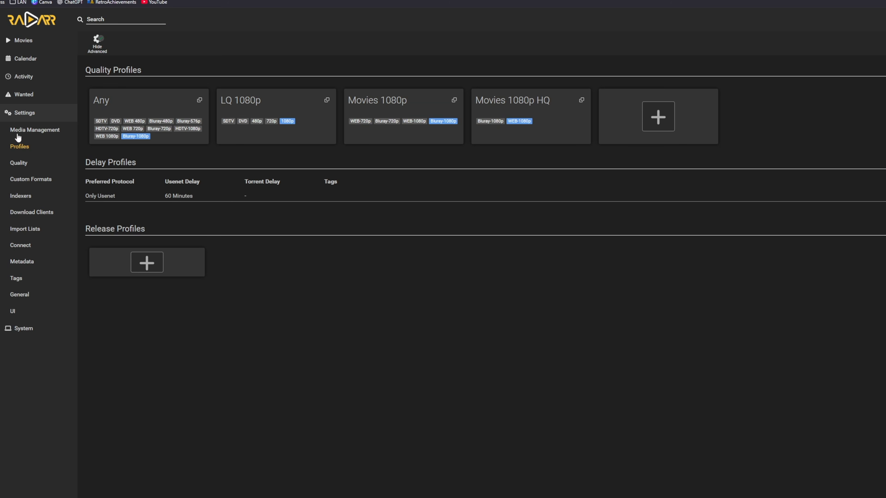
# - Run an interactive search for Zootopia 2 from the movie library, examine the releases' custom format scores and rejections, and close the results
pyautogui.click(25, 39)
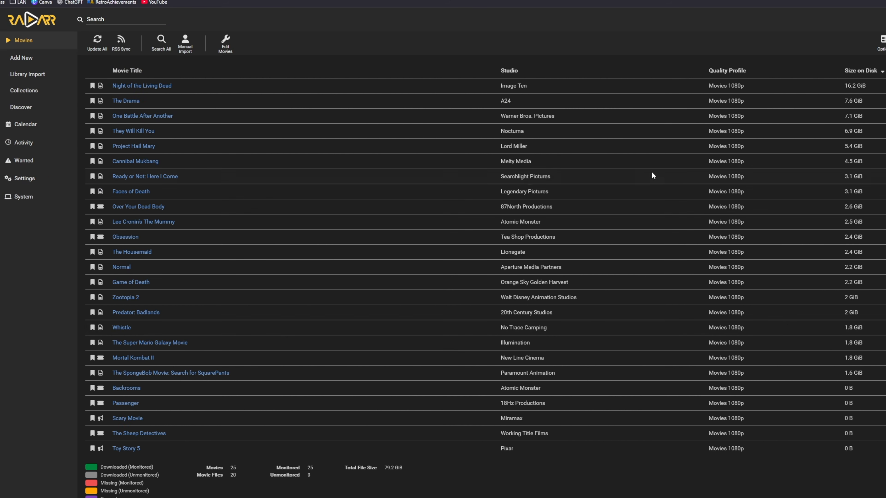
pyautogui.click(126, 297)
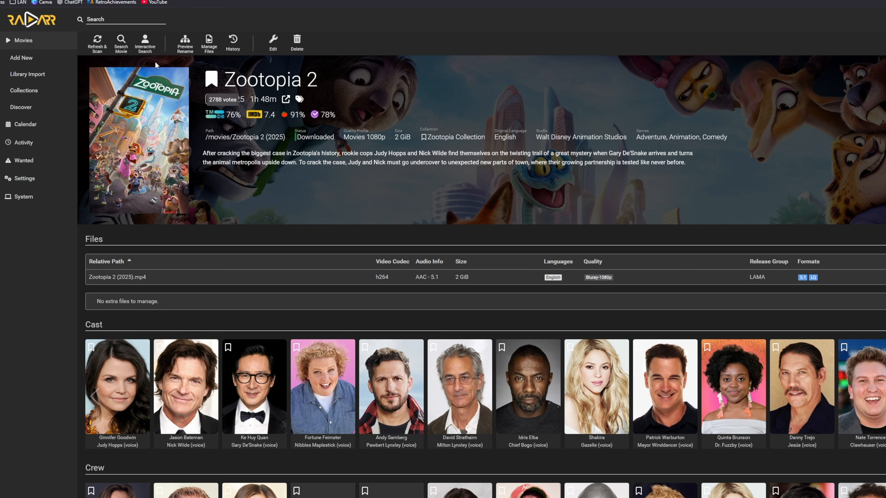
pyautogui.click(145, 43)
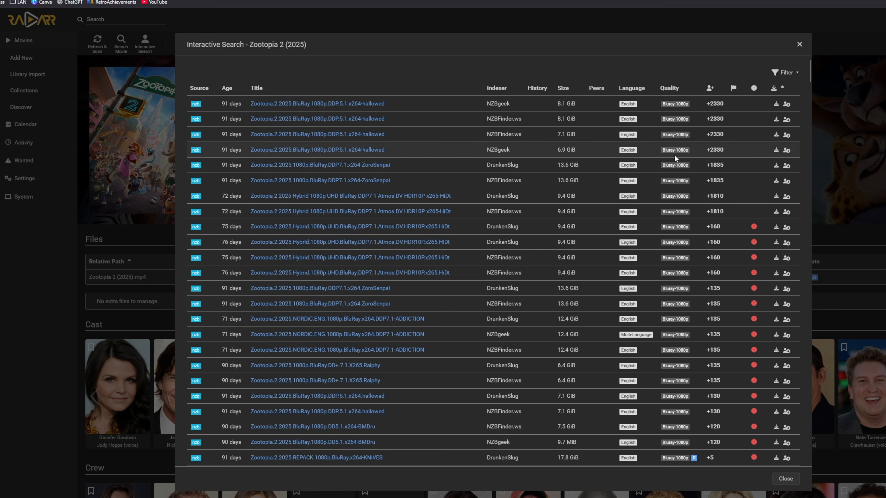
pyautogui.moveTo(705, 104)
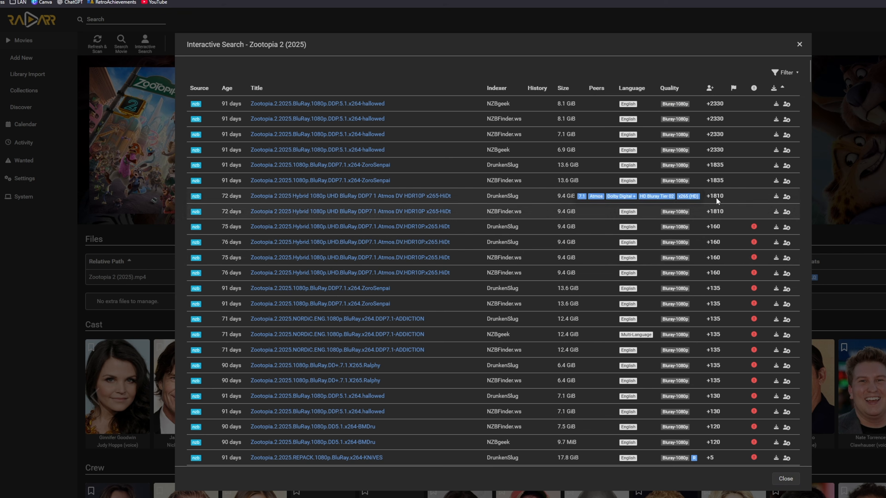
pyautogui.moveTo(752, 226)
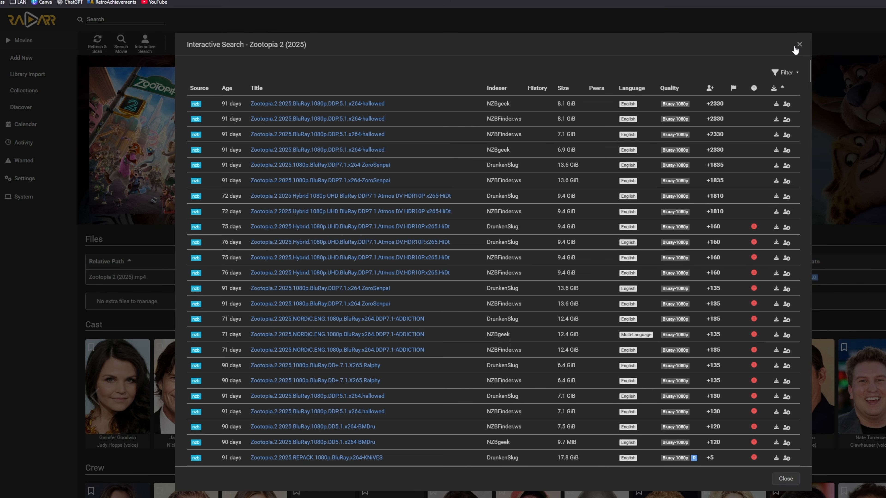
pyautogui.click(799, 45)
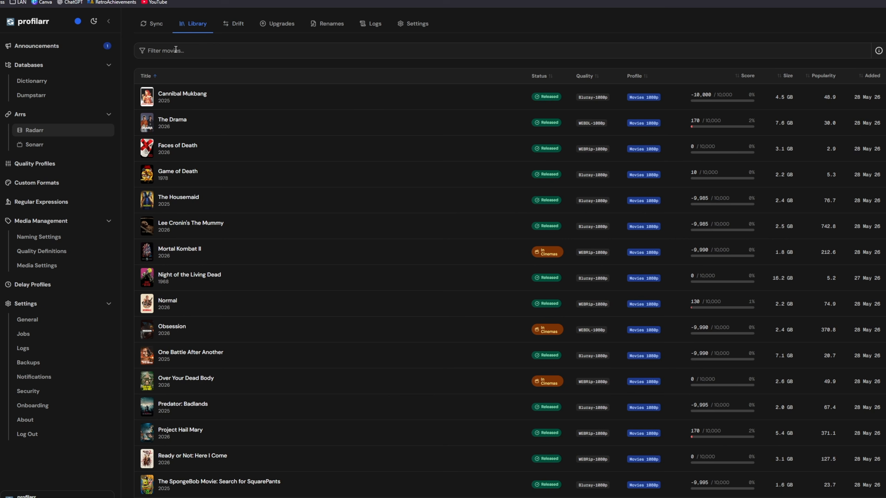
# - In Profilarr's Radarr instance, review the movie library's scores and examine the drift, upgrade and rename options
pyautogui.scroll(-3, 624, 183)
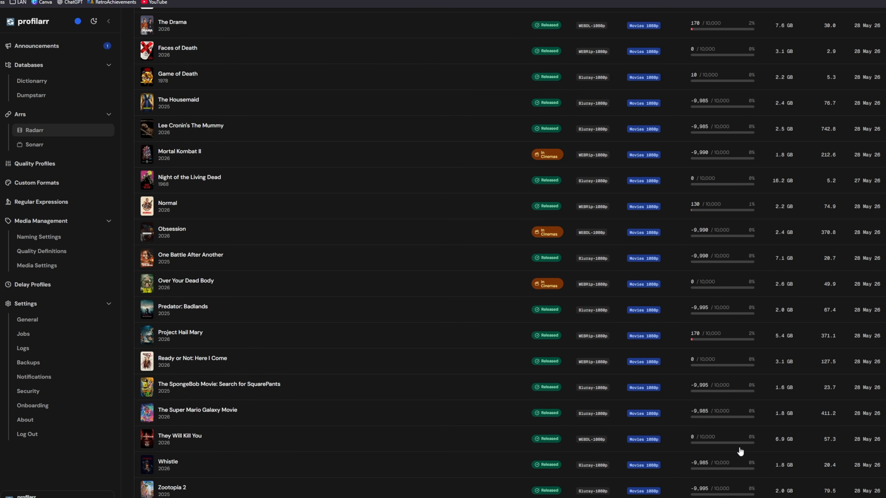
pyautogui.scroll(3, 714, 285)
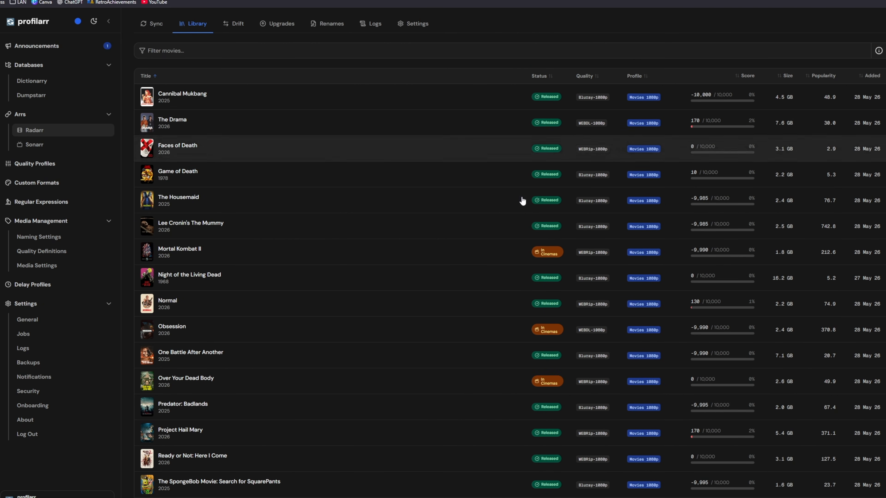
pyautogui.click(233, 23)
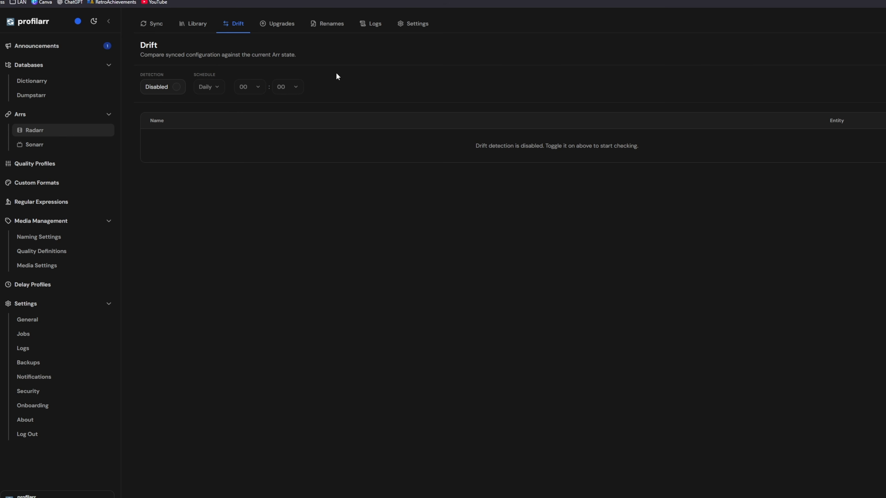
pyautogui.click(263, 26)
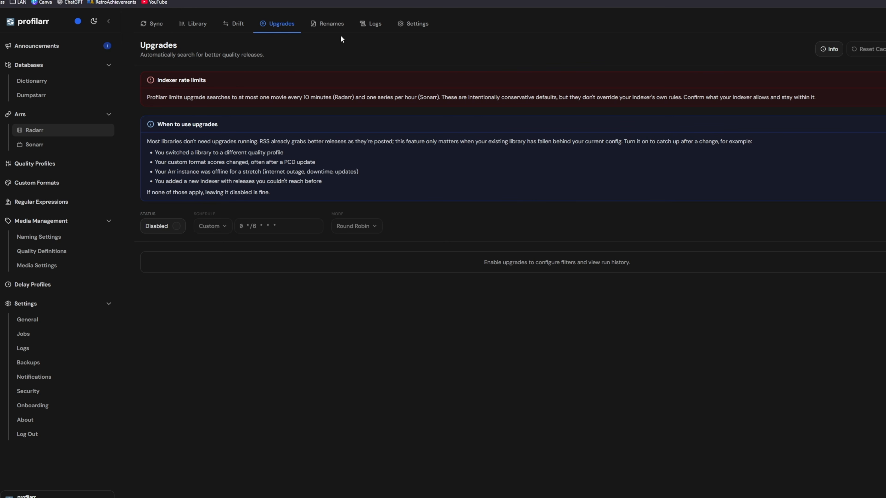
pyautogui.click(334, 27)
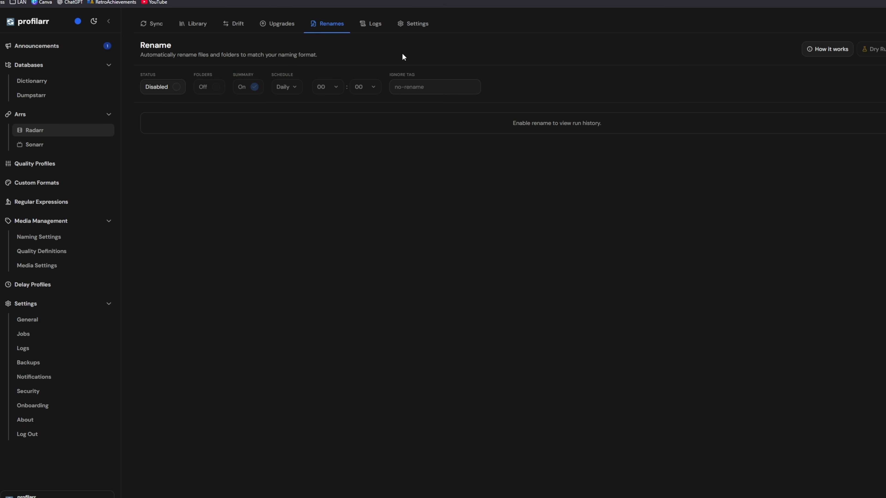
# - Set the Sonarr instance's naming, quality definitions and media settings sync configurations to Dumpstarr / Sonarr
pyautogui.click(71, 144)
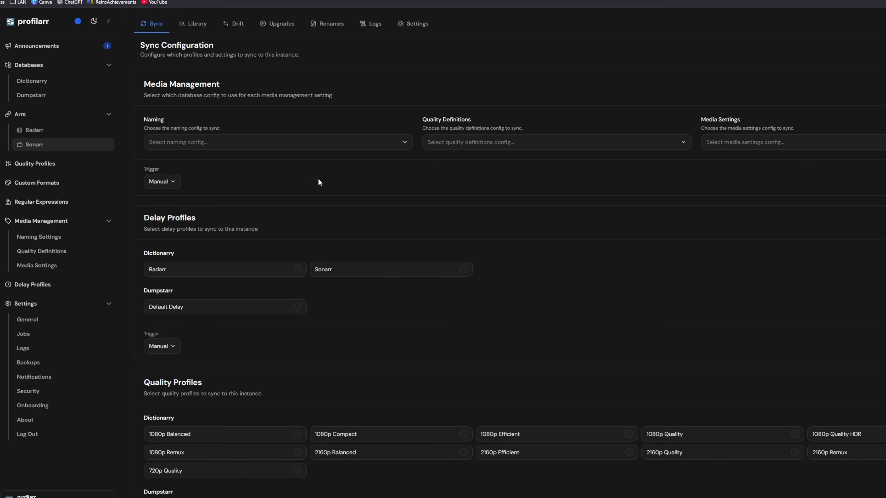
pyautogui.click(312, 142)
pyautogui.click(336, 179)
pyautogui.click(493, 145)
pyautogui.click(520, 182)
pyautogui.click(748, 149)
pyautogui.click(767, 180)
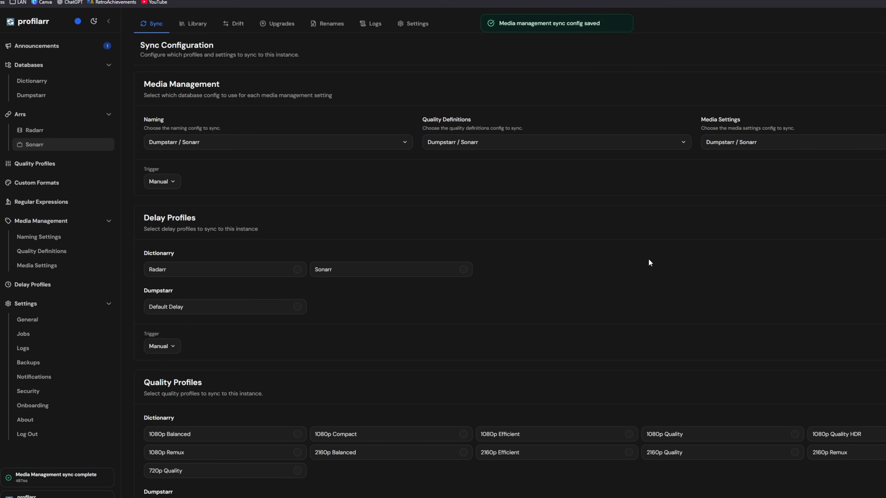
# - Select Dumpstarr's Default Delay profile and its LQ 1080p and TV 1080p quality profiles for syncing to Sonarr
pyautogui.scroll(-3, 603, 240)
pyautogui.click(255, 188)
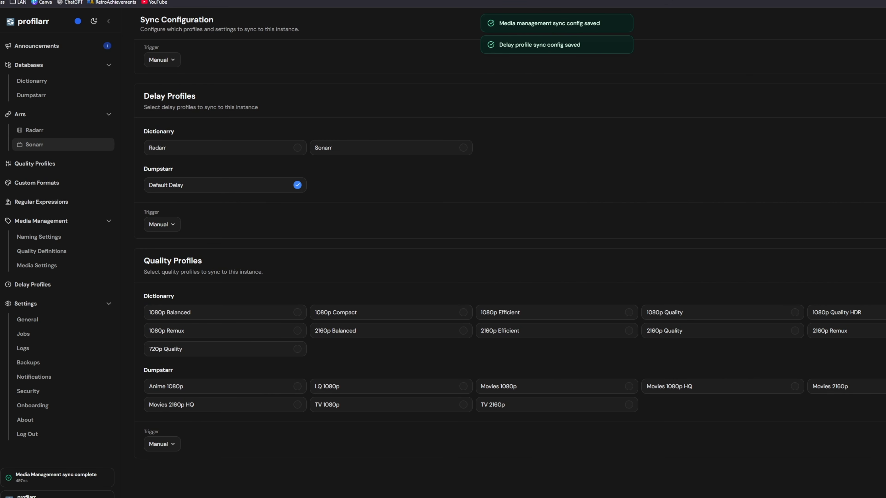
pyautogui.scroll(-1, 784, 201)
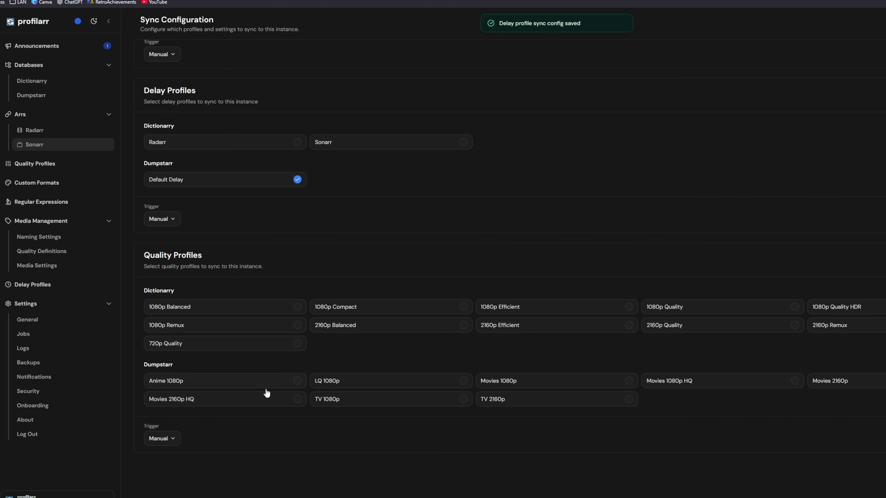
pyautogui.click(415, 384)
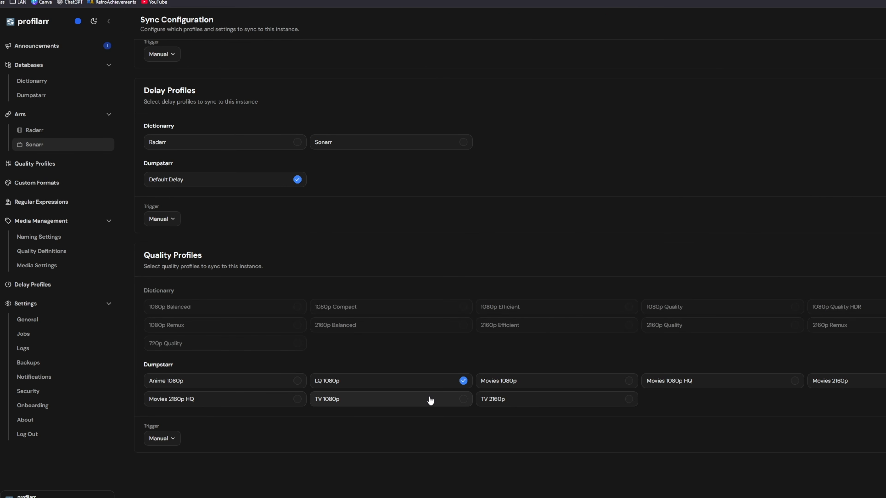
pyautogui.click(430, 401)
# - Switch to Sonarr, check which quality profiles are offered when editing The Simpsons, and cancel without changes
pyautogui.click(334, 1)
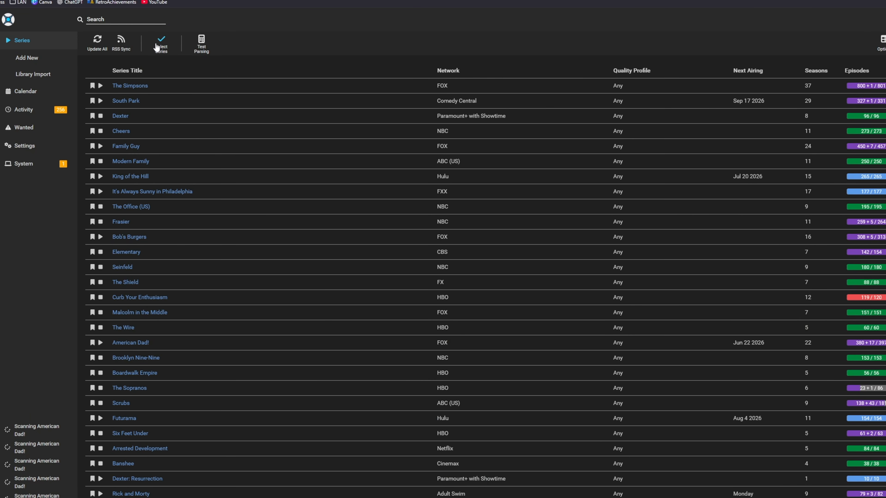
pyautogui.click(159, 44)
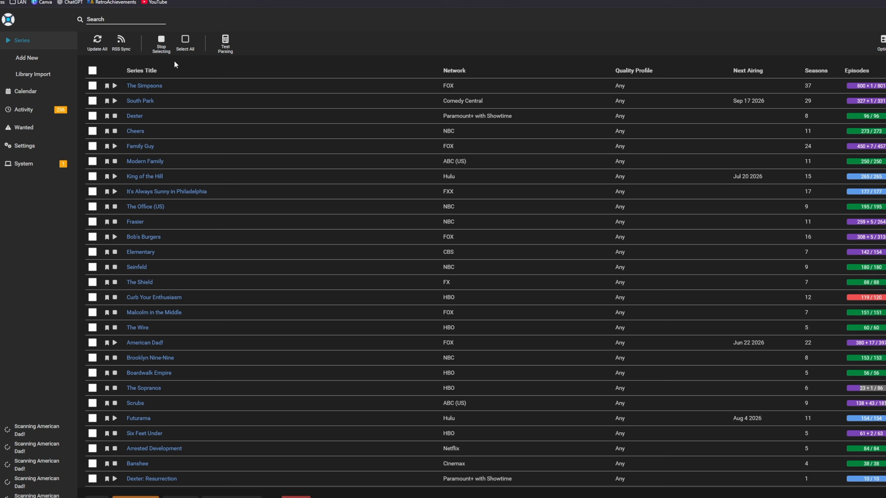
pyautogui.click(145, 87)
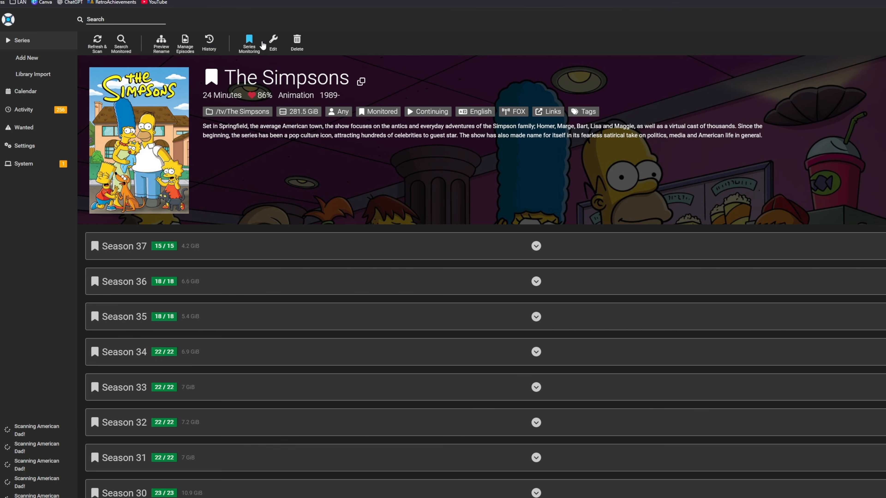
pyautogui.click(273, 40)
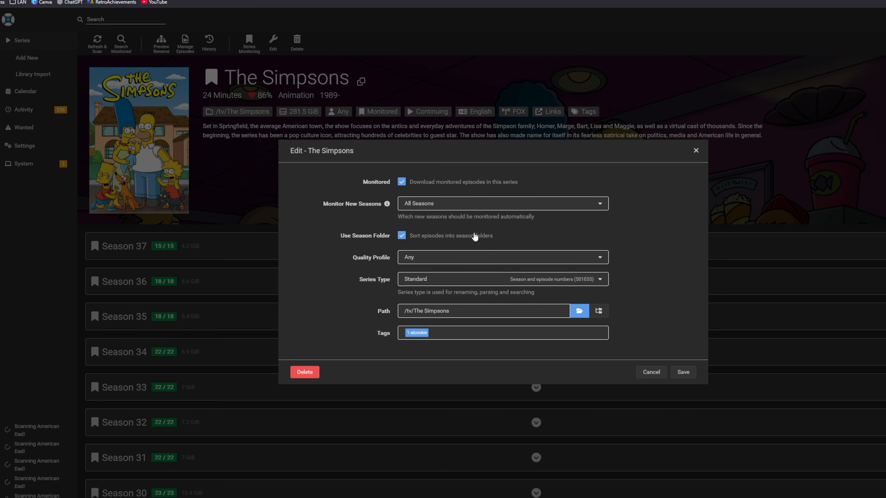
pyautogui.click(466, 259)
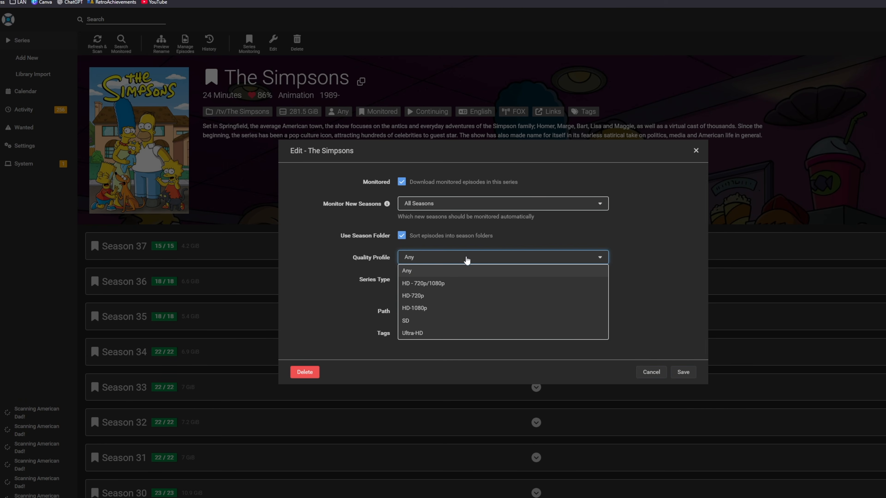
pyautogui.click(445, 260)
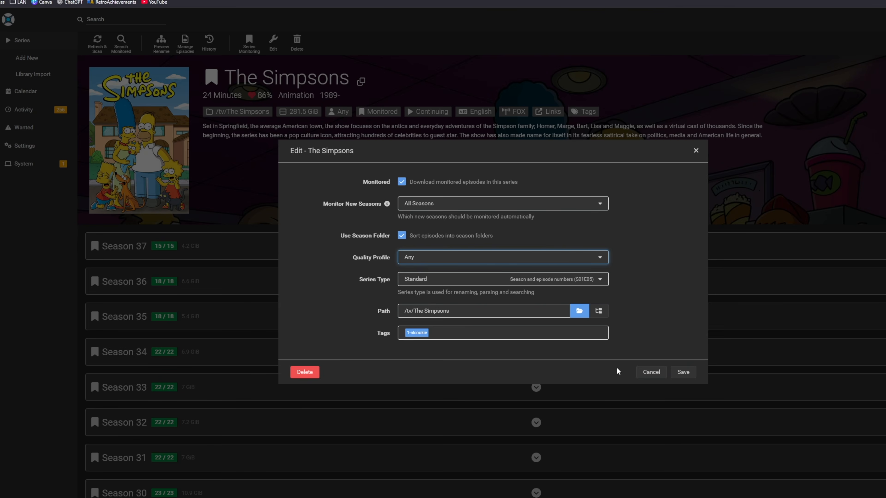
pyautogui.click(636, 372)
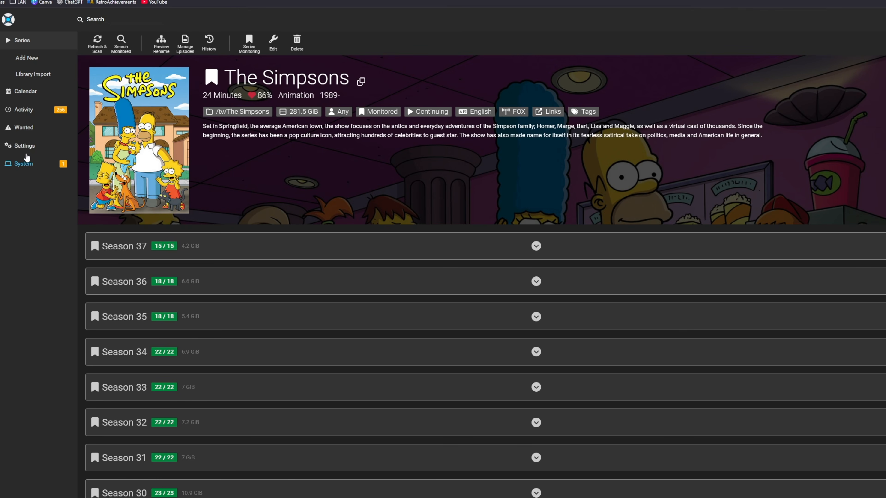
pyautogui.click(25, 146)
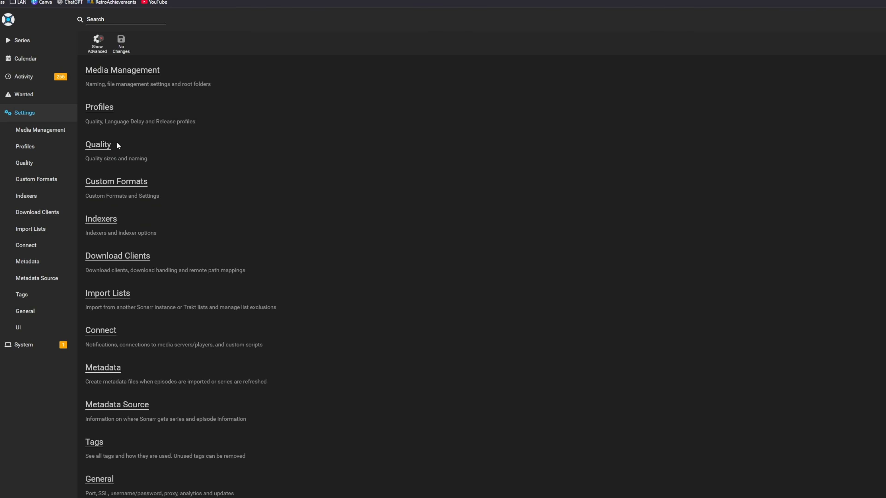
pyautogui.click(37, 148)
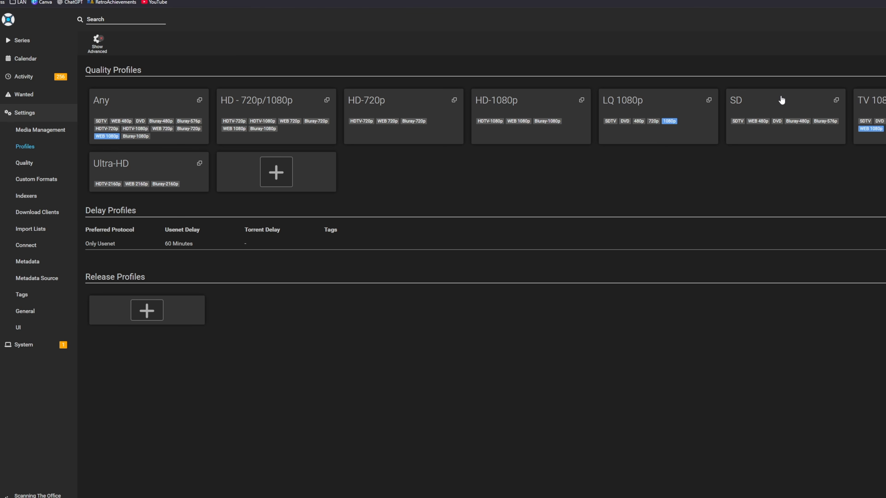
pyautogui.click(263, 122)
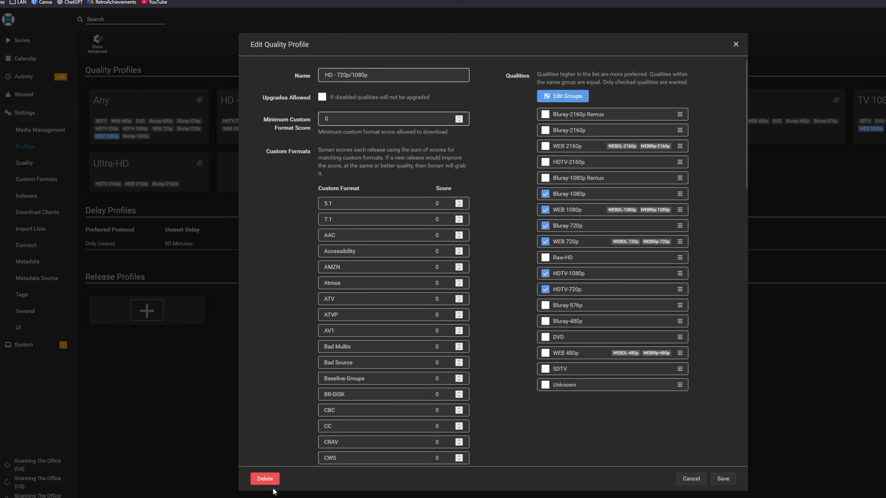
pyautogui.click(267, 481)
pyautogui.click(609, 289)
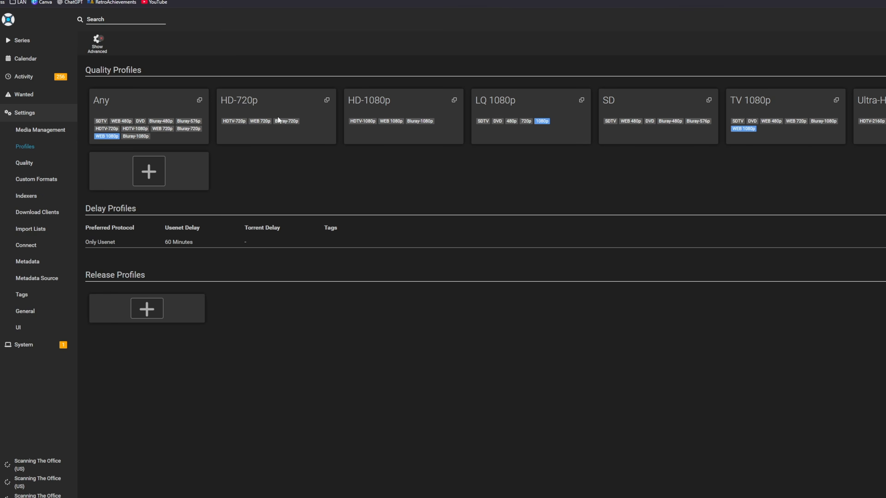
# - Delete the HD-720p quality profile and confirm its removal
pyautogui.click(277, 116)
pyautogui.click(263, 480)
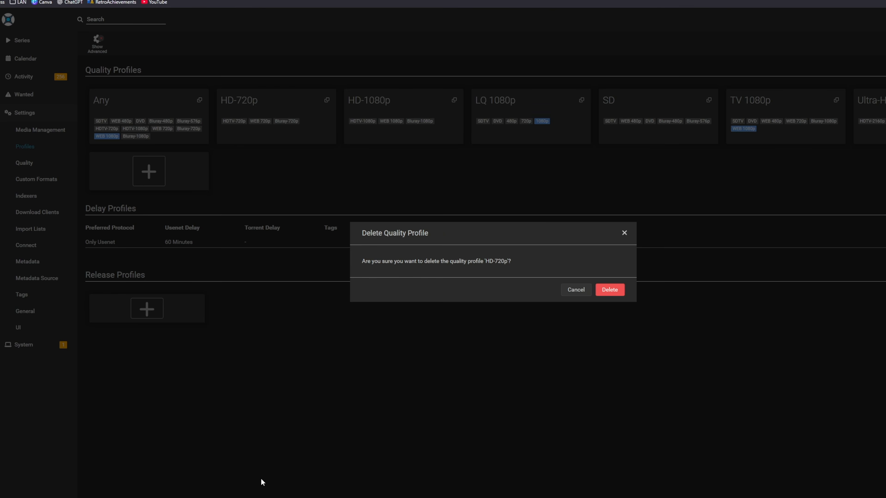
pyautogui.click(610, 291)
# - Select every series in the library and apply the LQ 1080p quality profile to them in one bulk edit
pyautogui.click(22, 40)
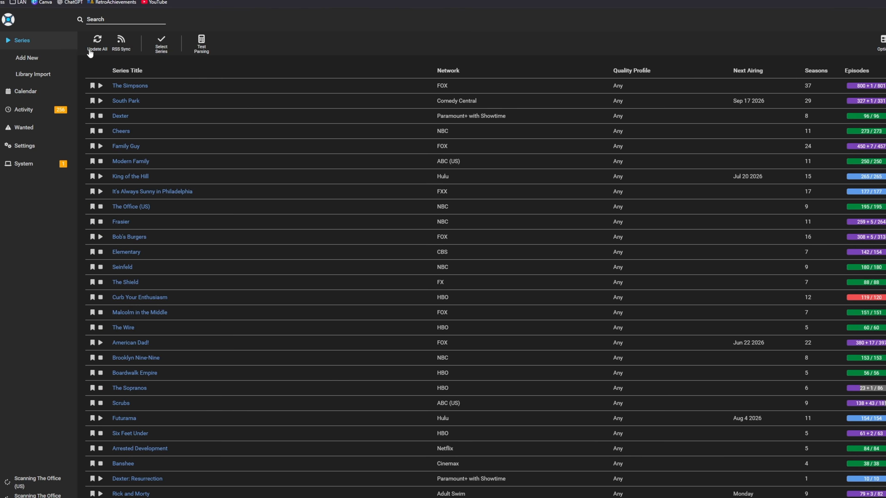
pyautogui.click(161, 44)
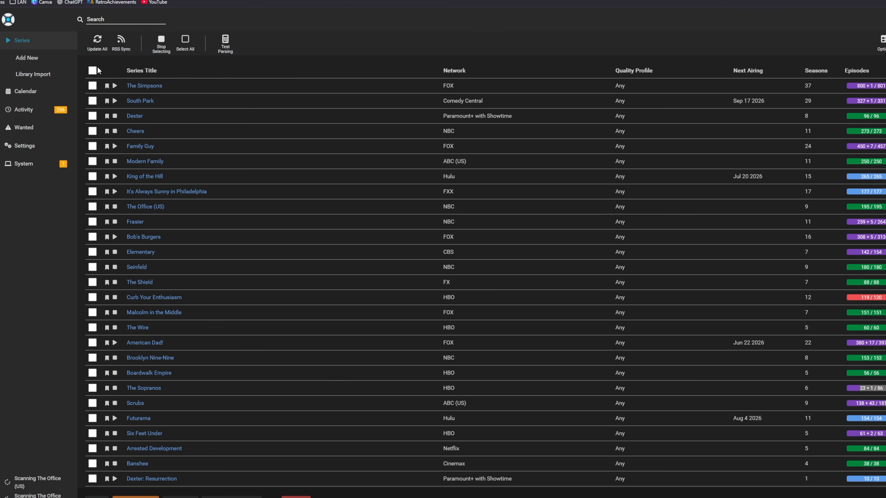
pyautogui.click(89, 72)
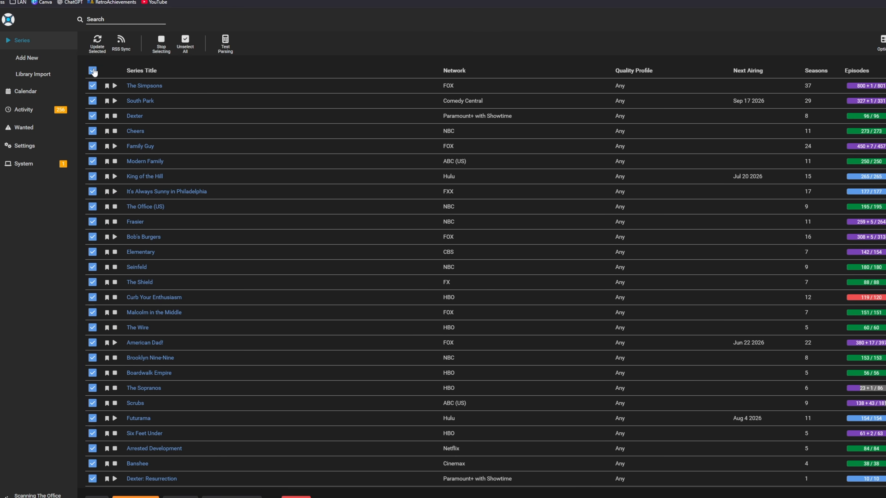
pyautogui.click(136, 497)
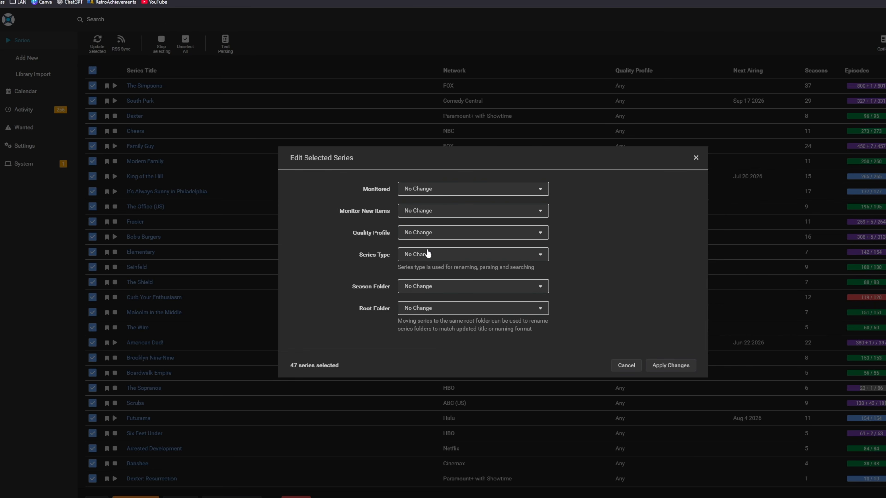
pyautogui.click(469, 189)
pyautogui.click(469, 189)
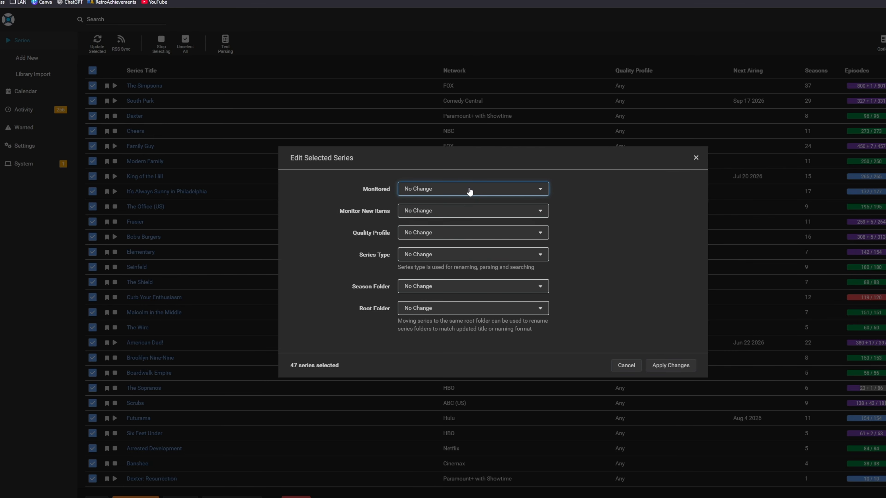
pyautogui.click(419, 231)
pyautogui.click(418, 271)
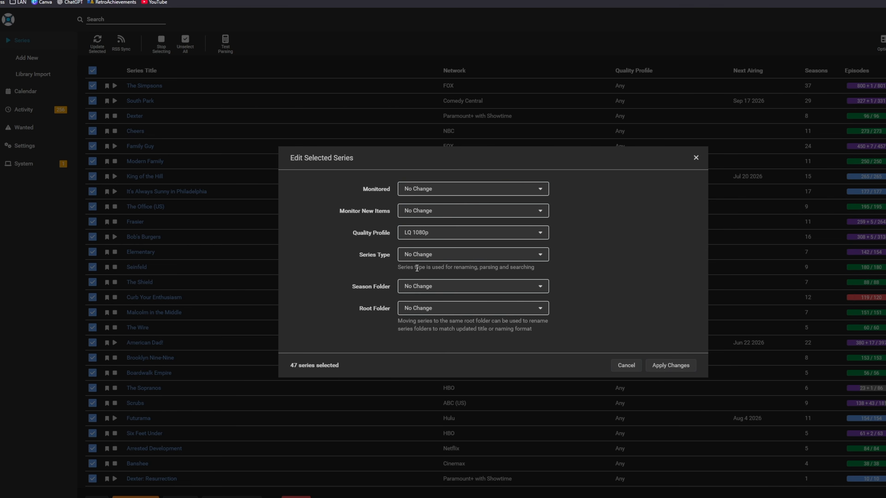
pyautogui.click(670, 365)
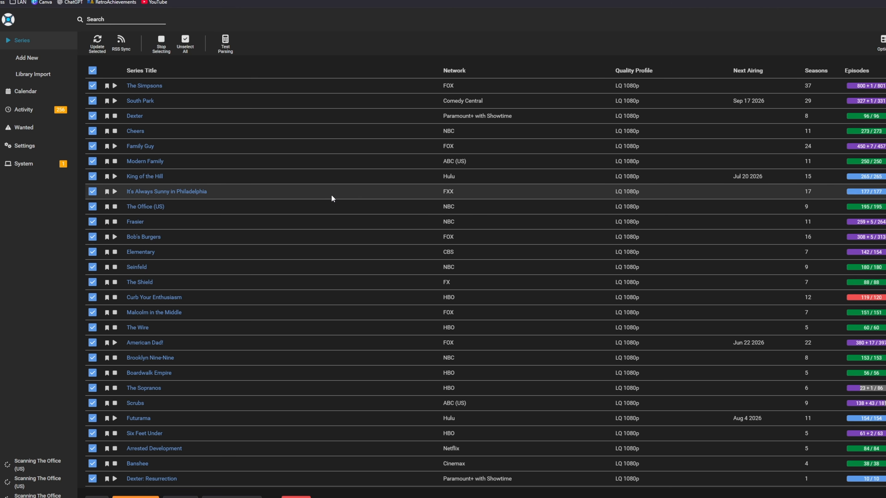
# - Check the assigned quality profile throughout the series list and leave series selection mode
pyautogui.scroll(-3, 391, 279)
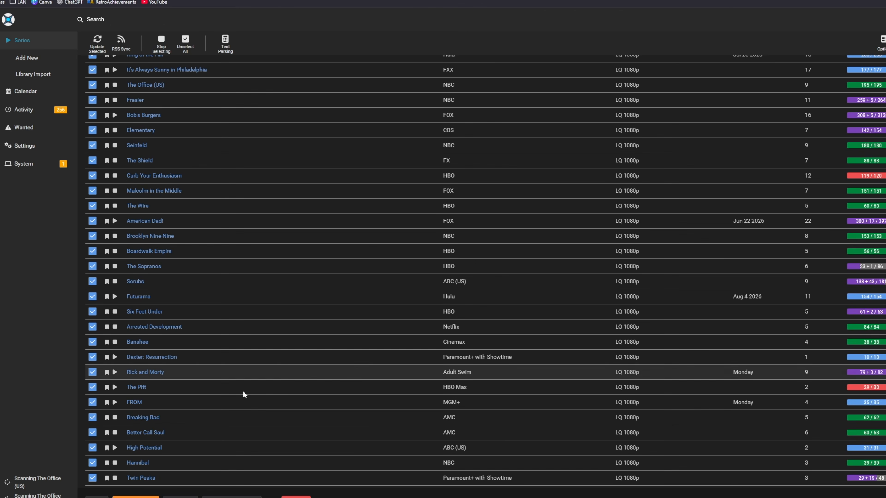
pyautogui.scroll(-6, 441, 377)
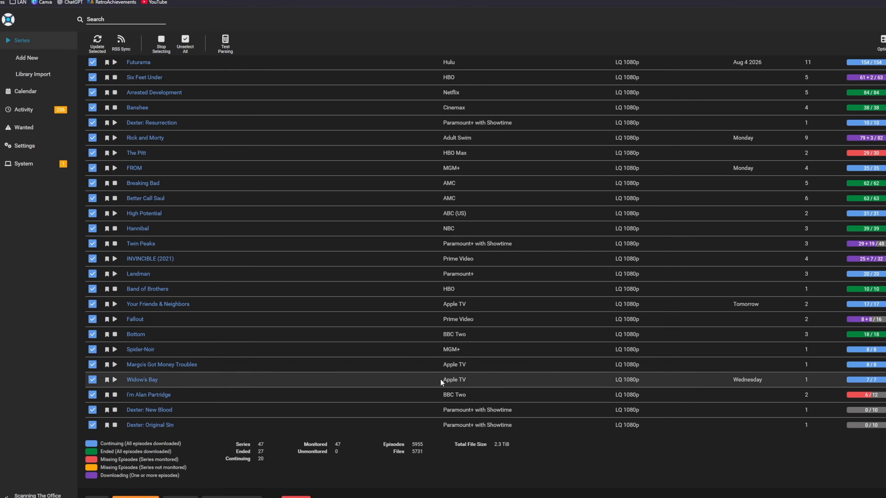
pyautogui.scroll(9, 440, 379)
pyautogui.scroll(1, 441, 377)
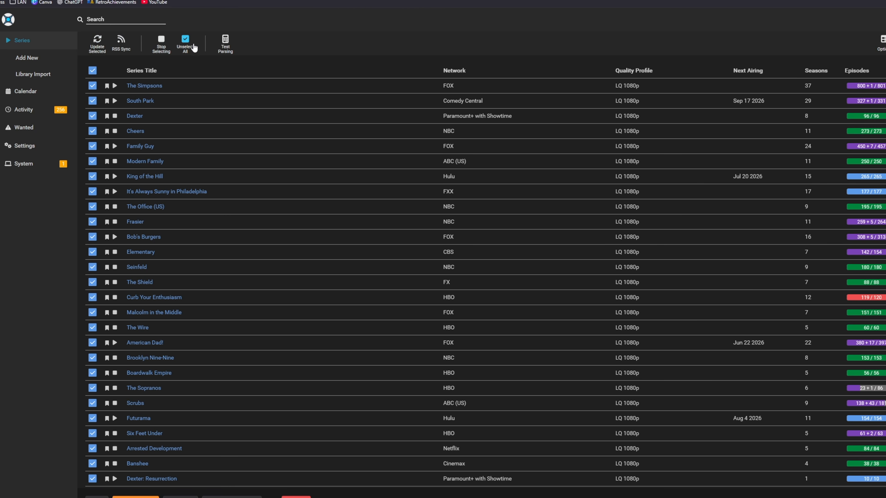
pyautogui.click(163, 45)
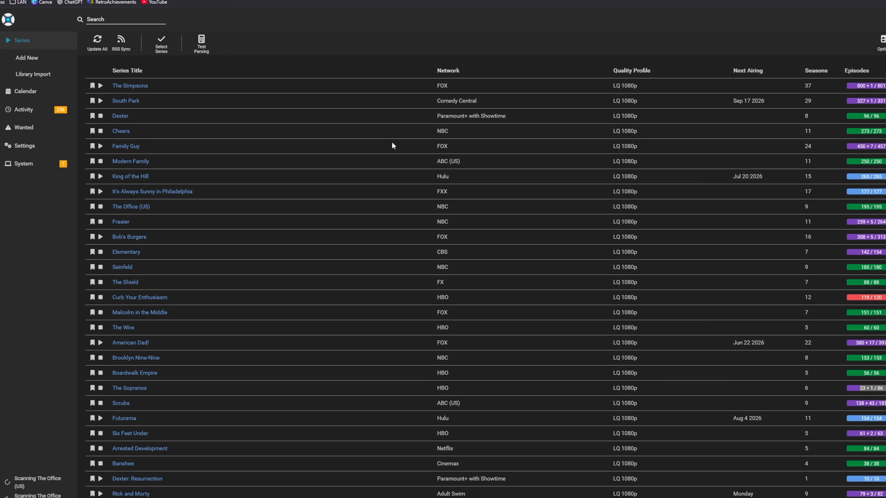